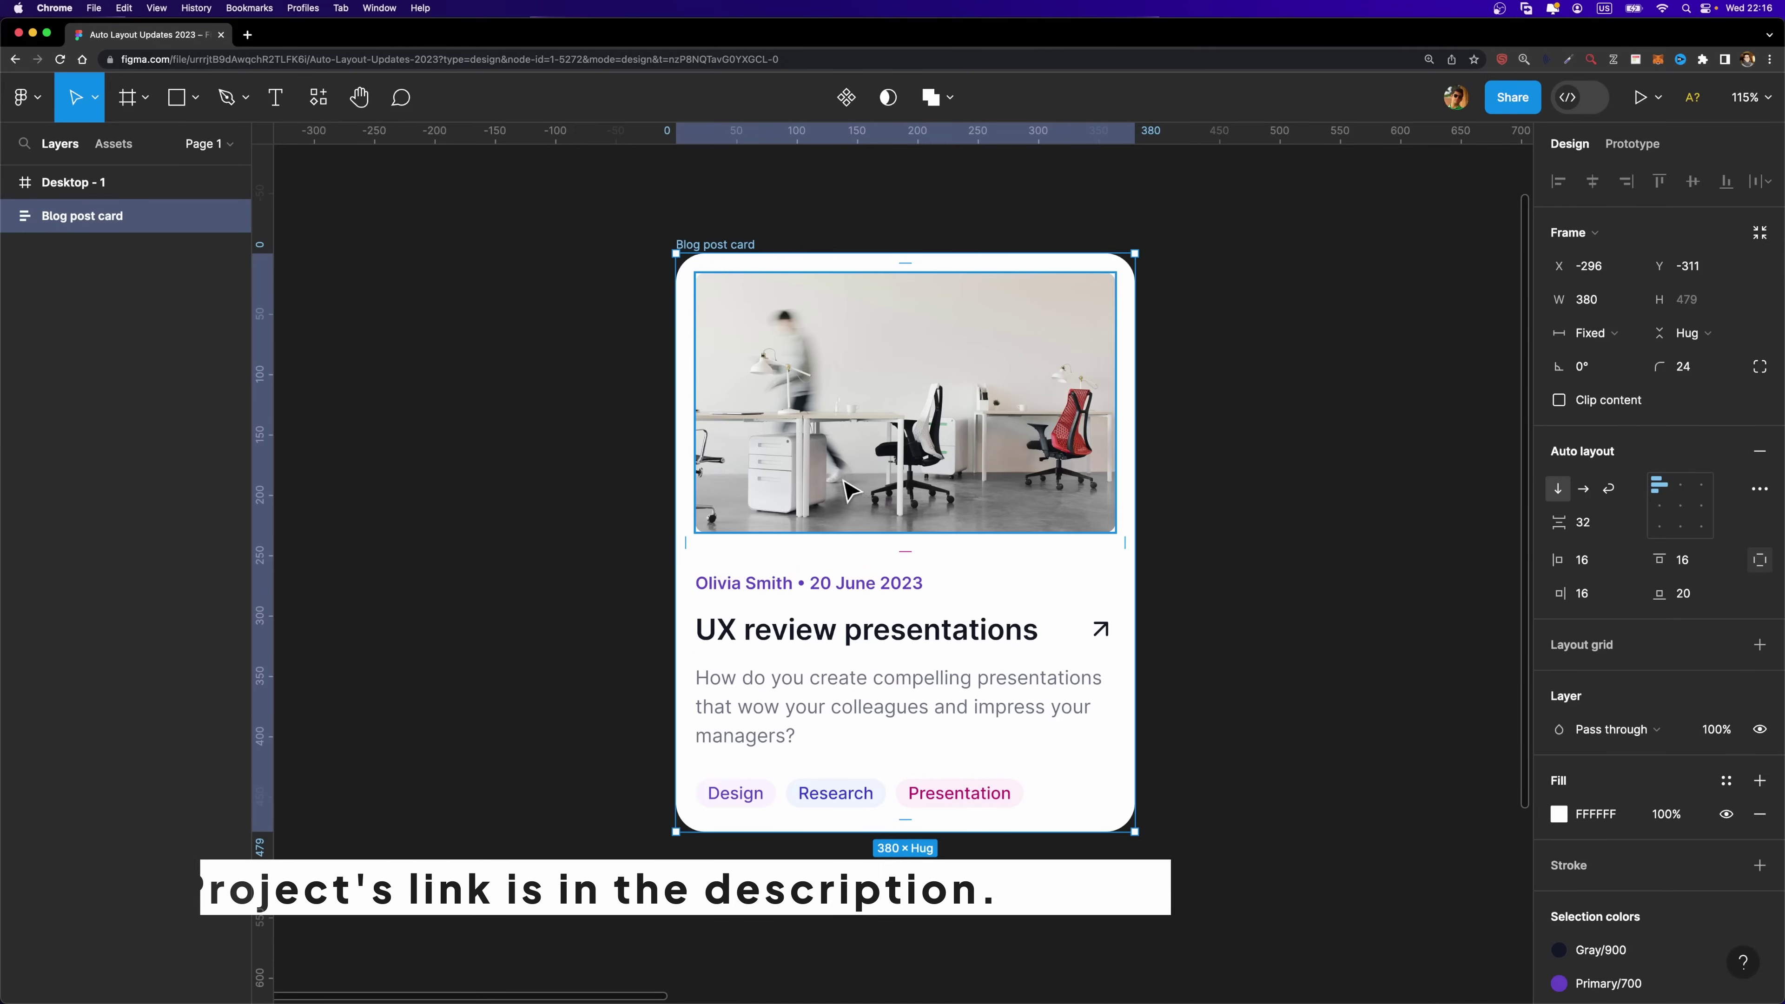
# Test-resize the 380-wide card, then set the Tags row's auto layout to Wrap
pyautogui.moveTo(1134, 554); pyautogui.dragTo(1004, 563)
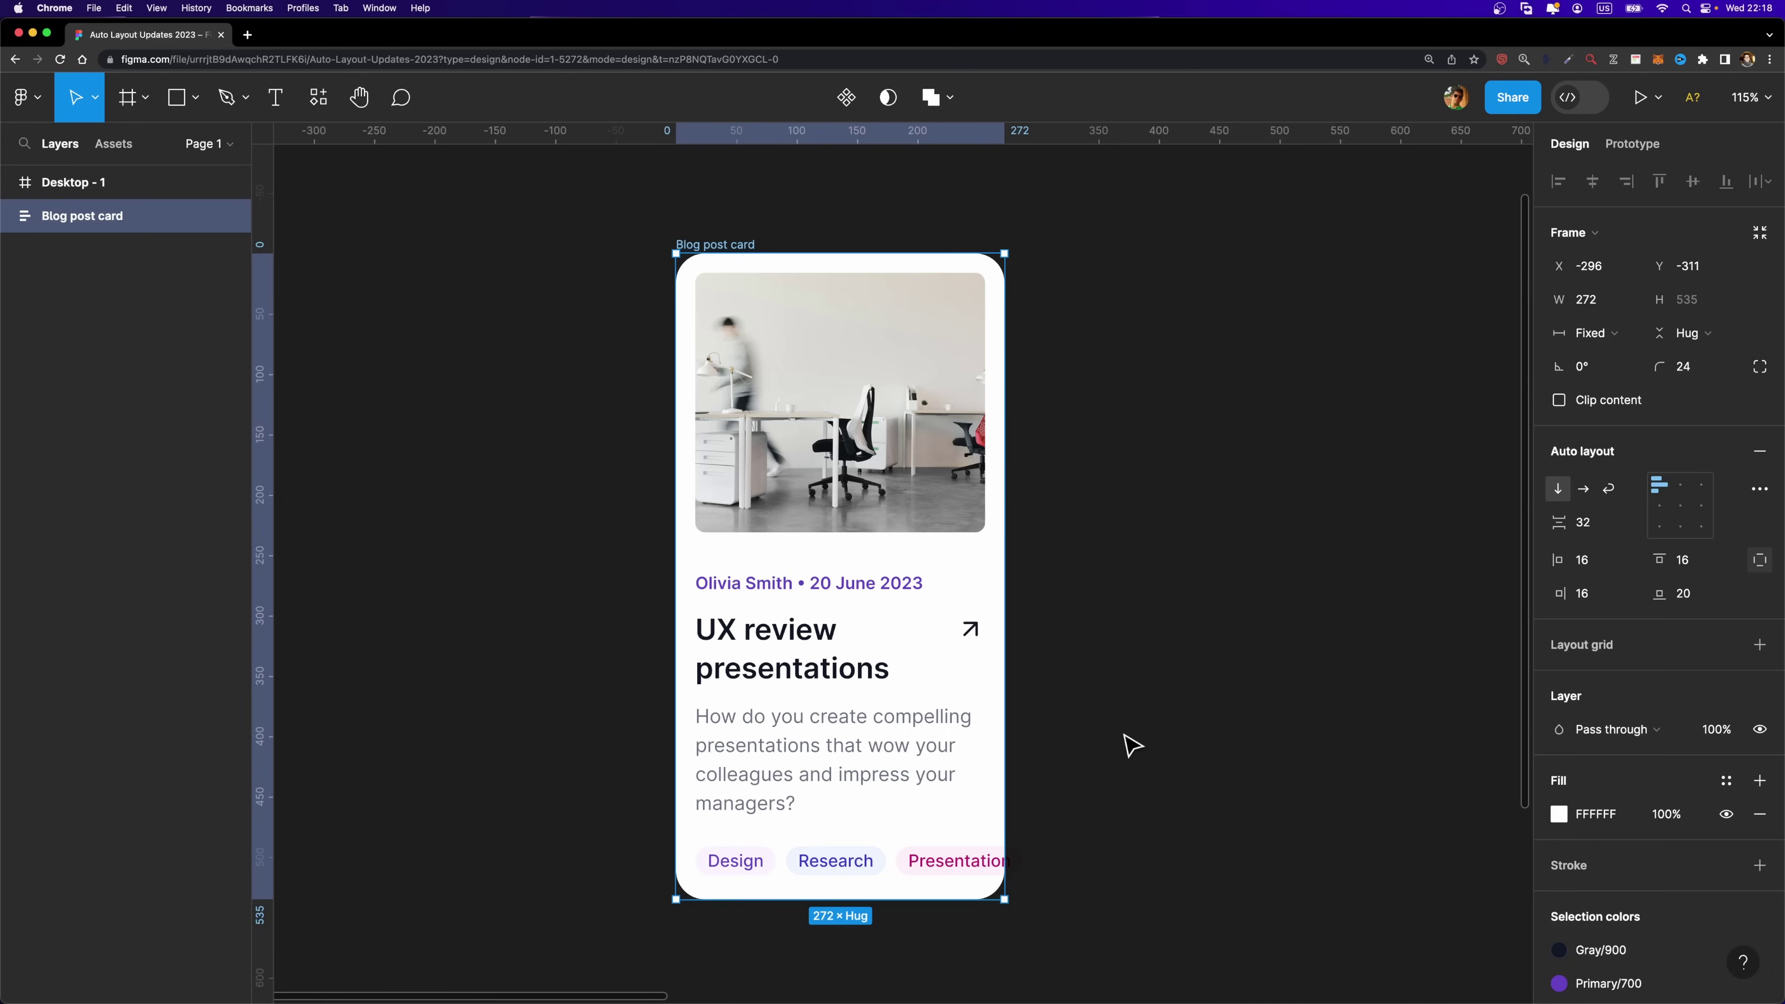
pyautogui.moveTo(1131, 745); pyautogui.dragTo(1127, 741)
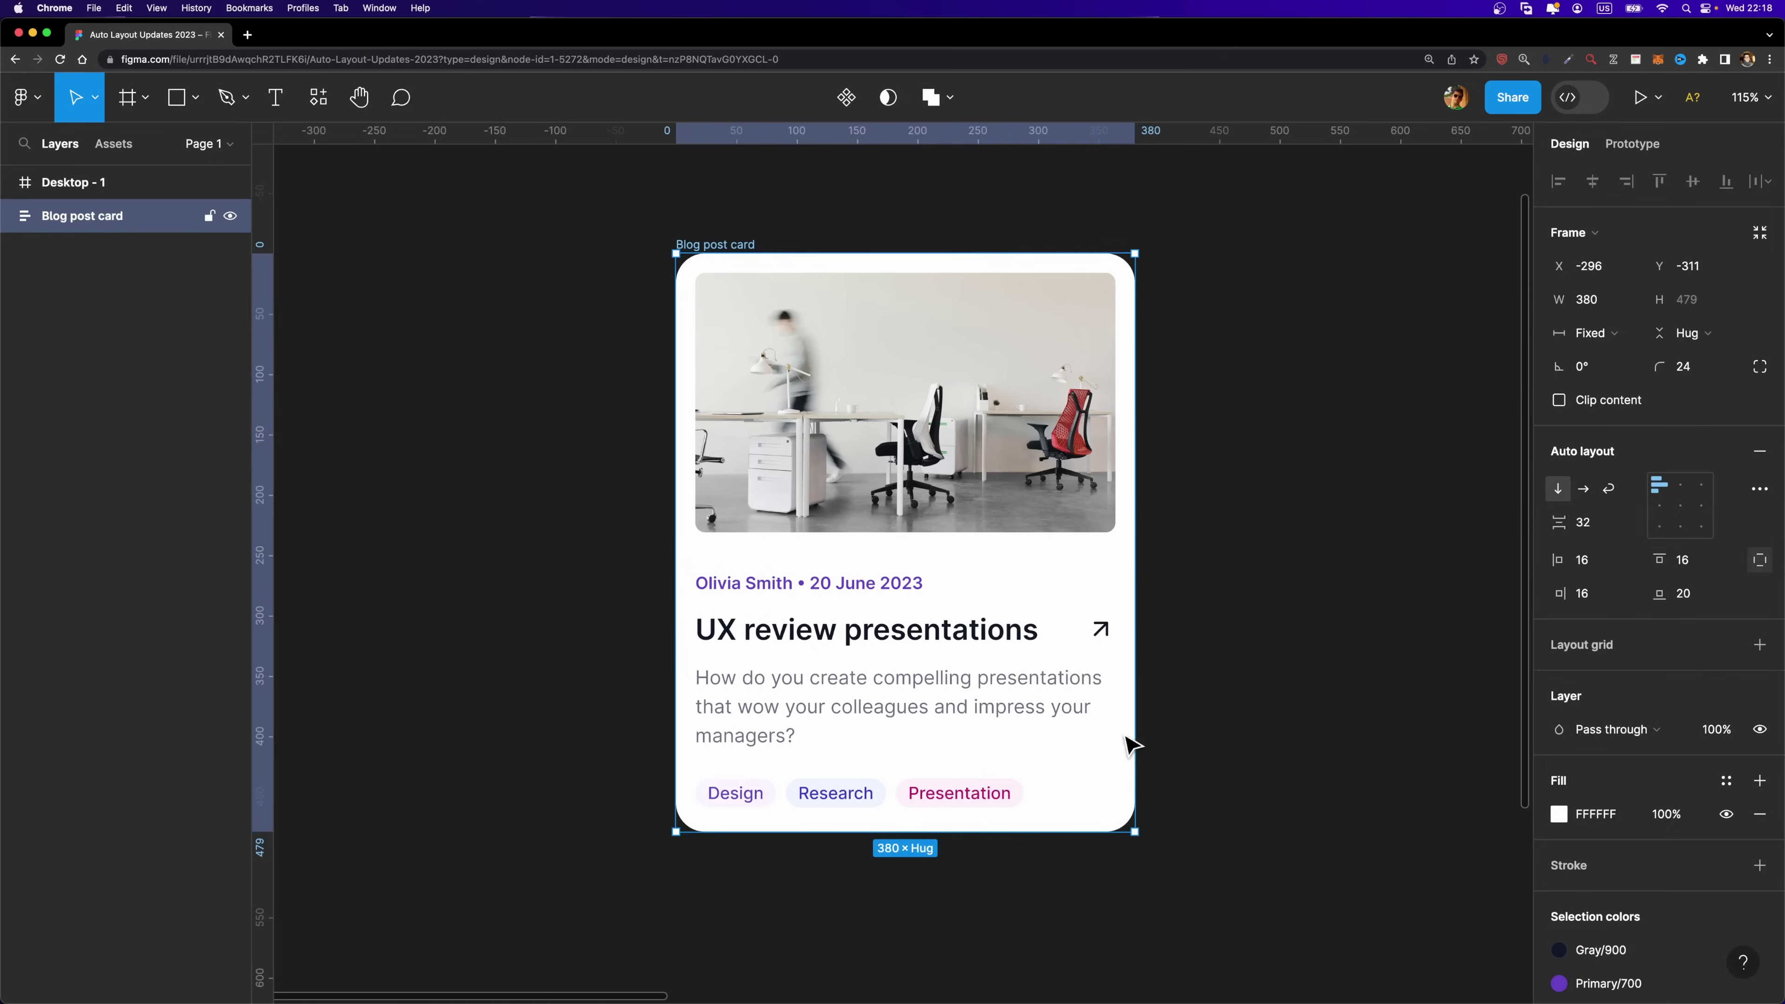
pyautogui.press('Escape')
pyautogui.click(945, 803)
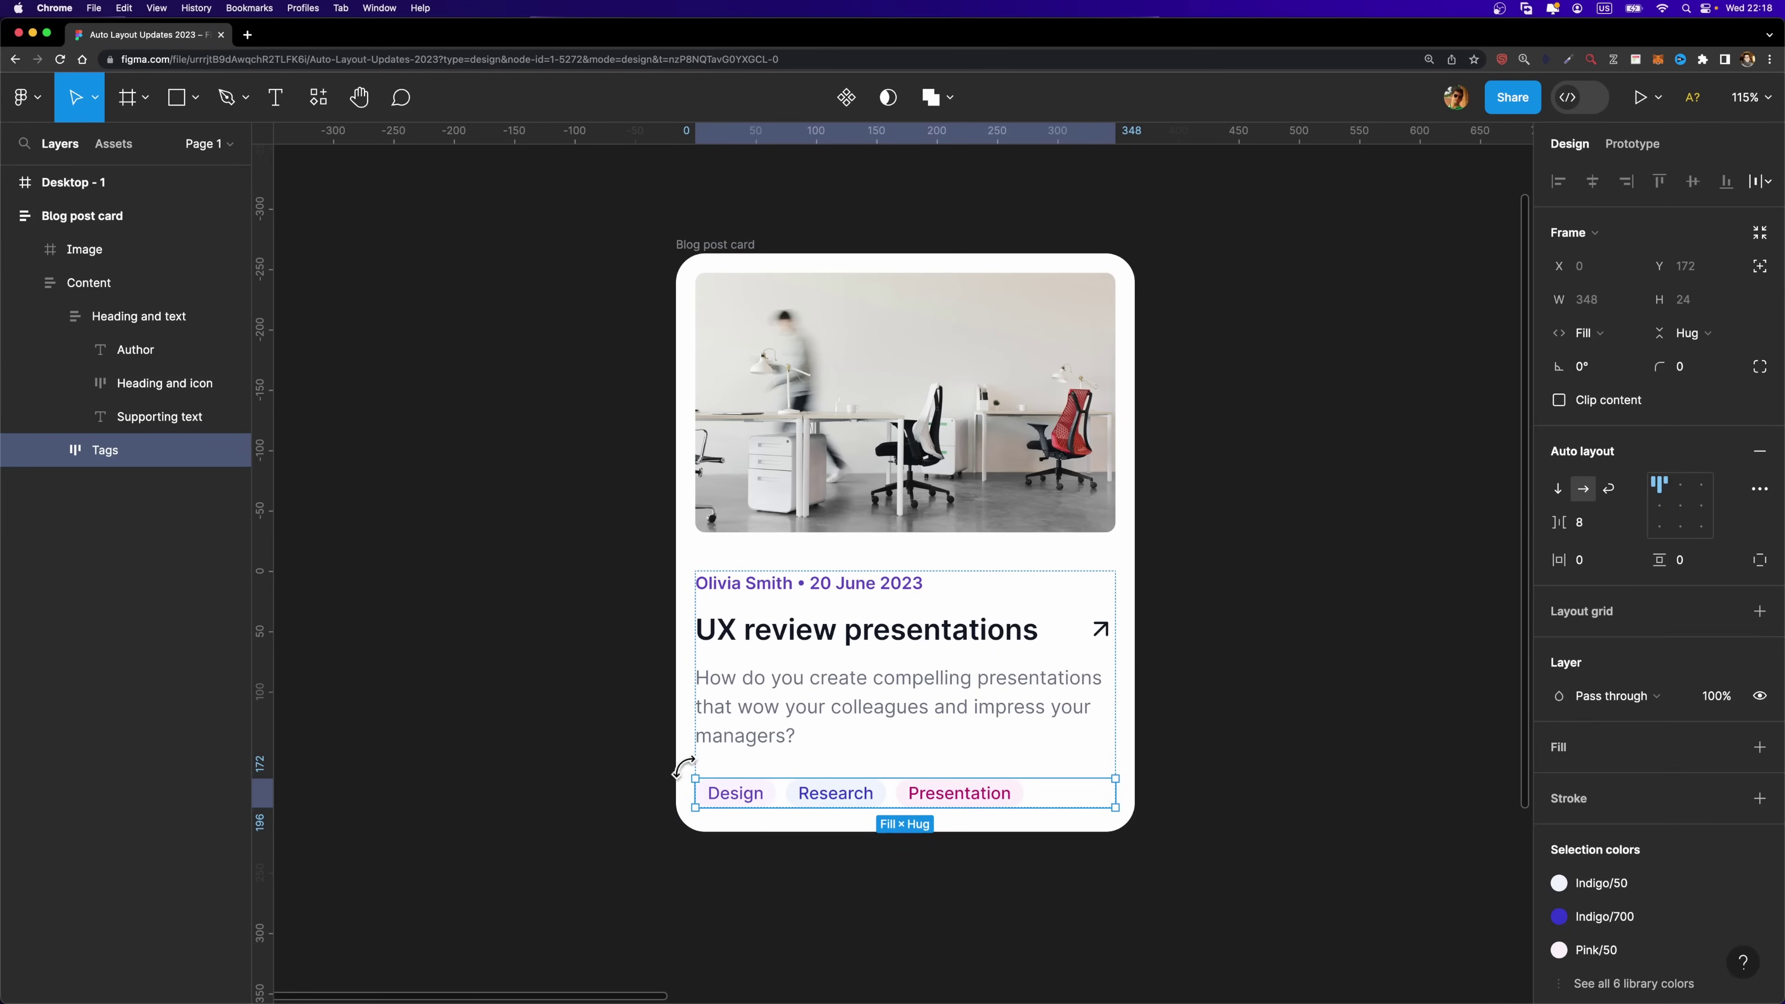
pyautogui.click(1610, 489)
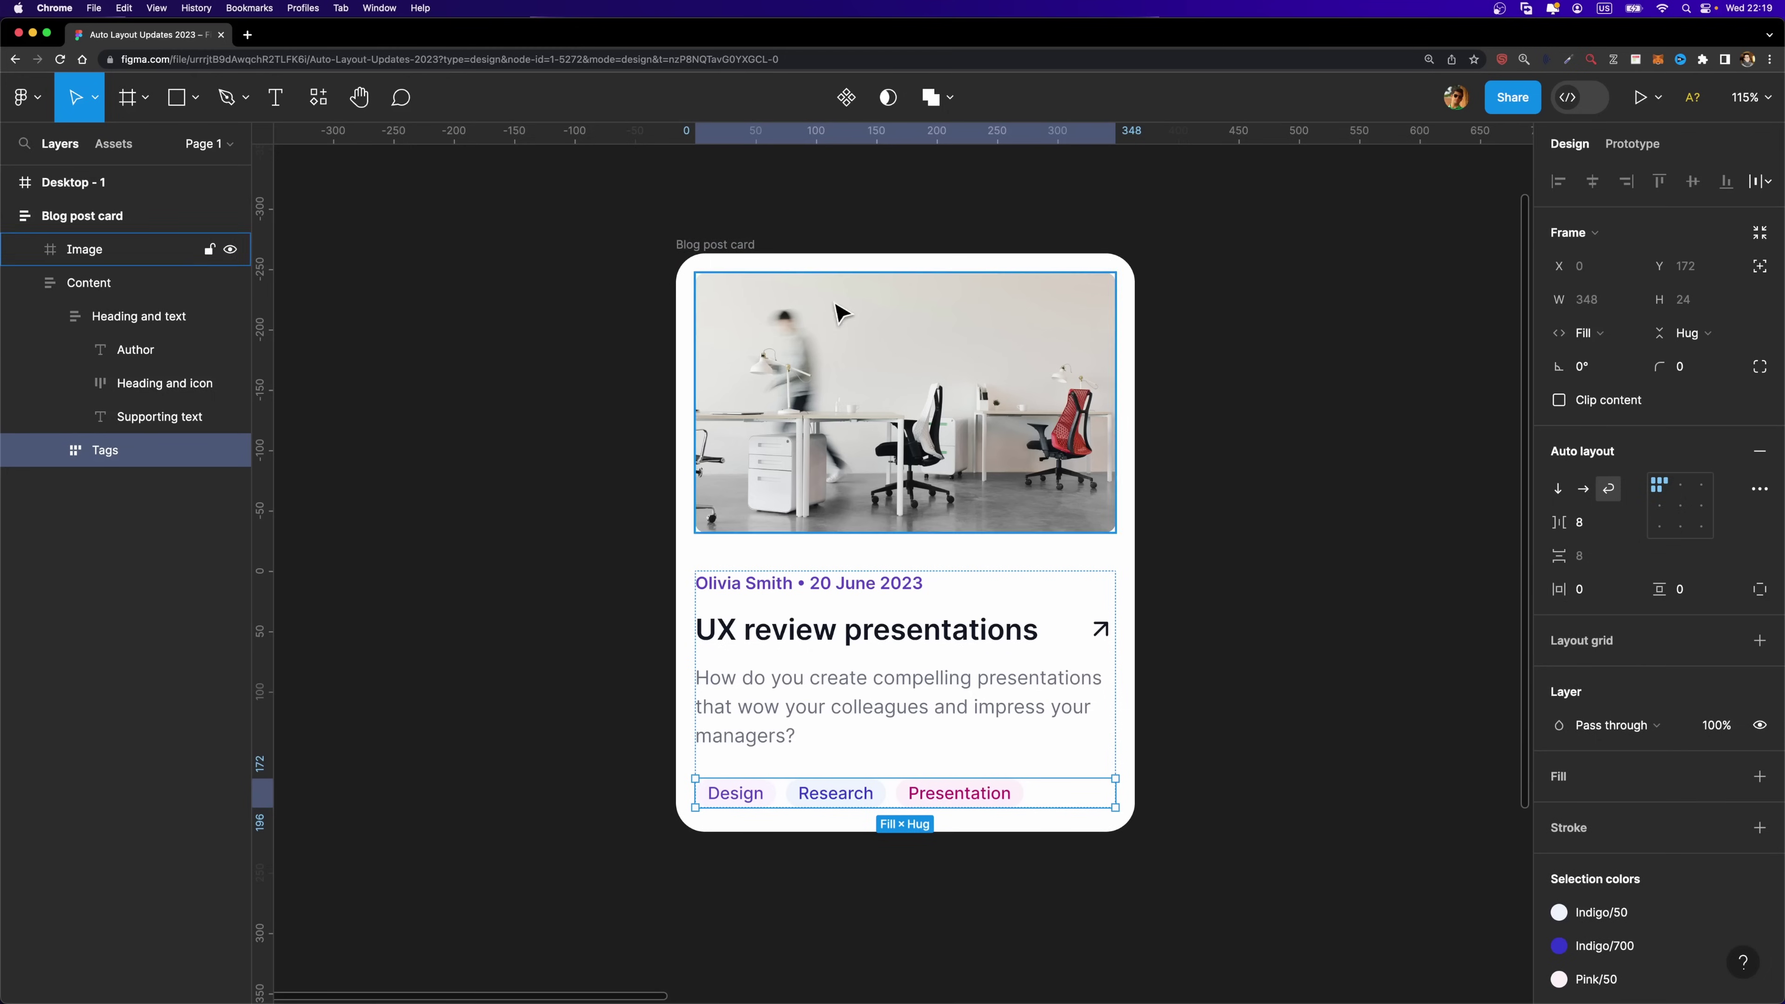
pyautogui.click(702, 244)
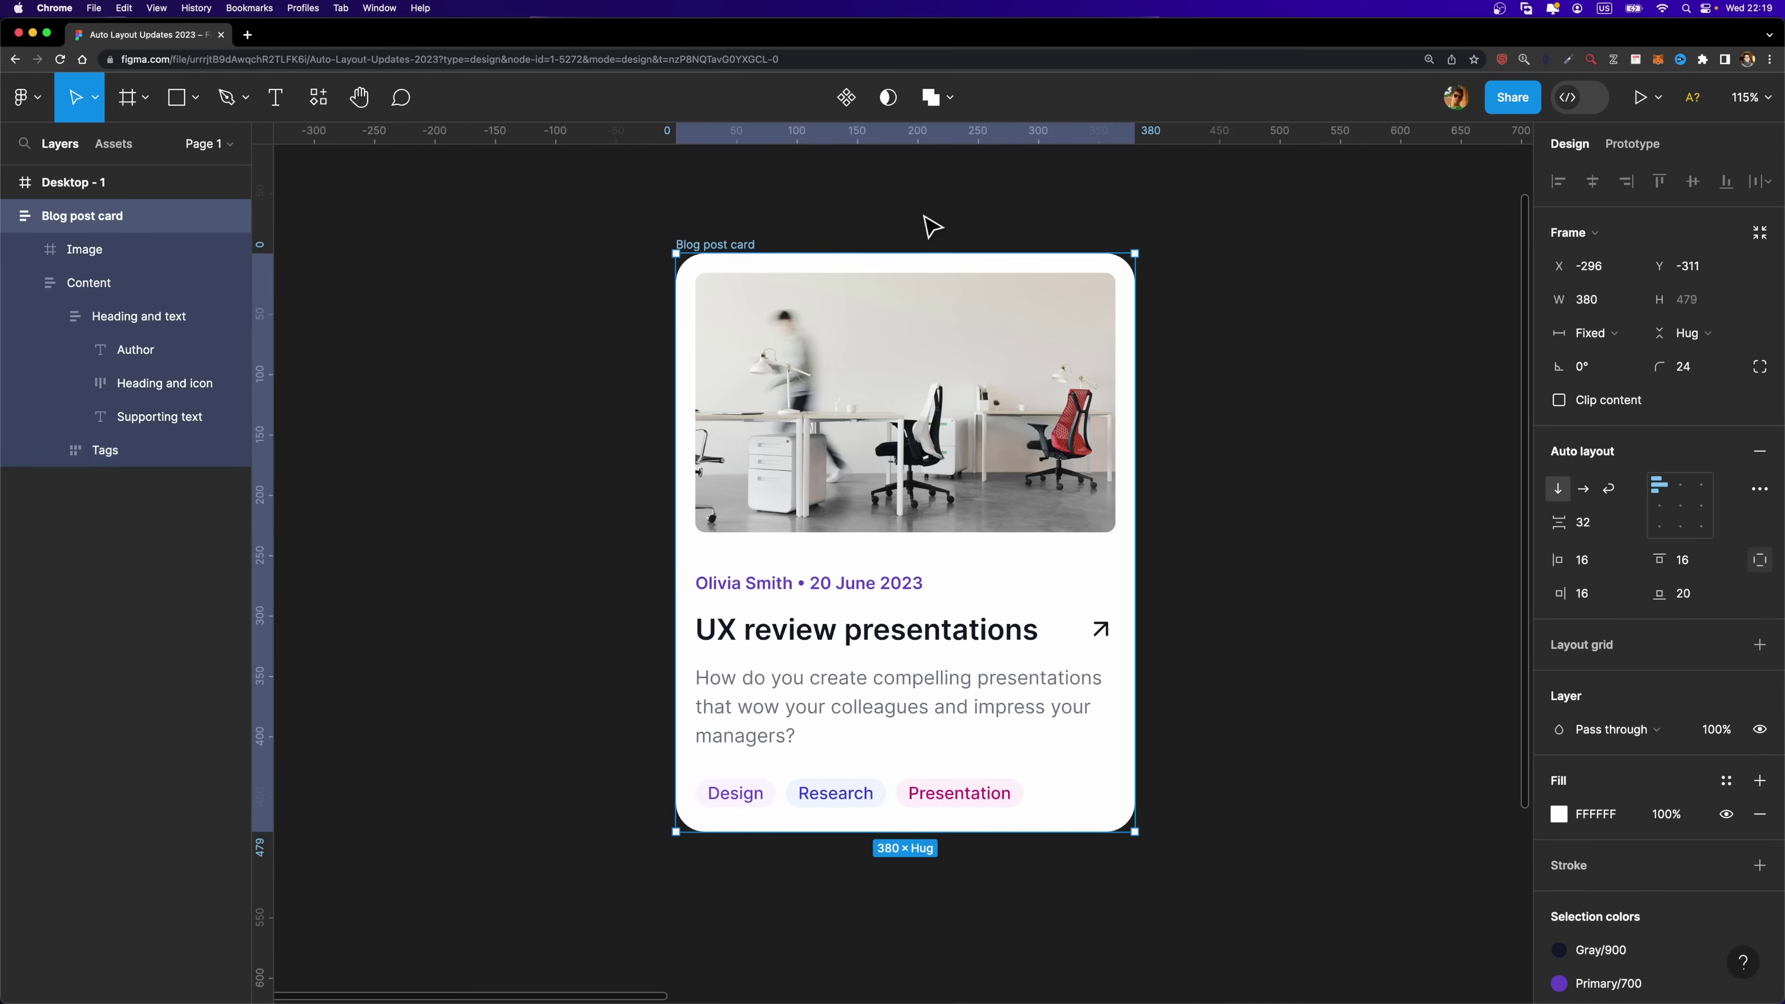
# Test-narrow the card, undo it, then stretch the card out to 604 wide
pyautogui.moveTo(1143, 379); pyautogui.dragTo(1012, 381)
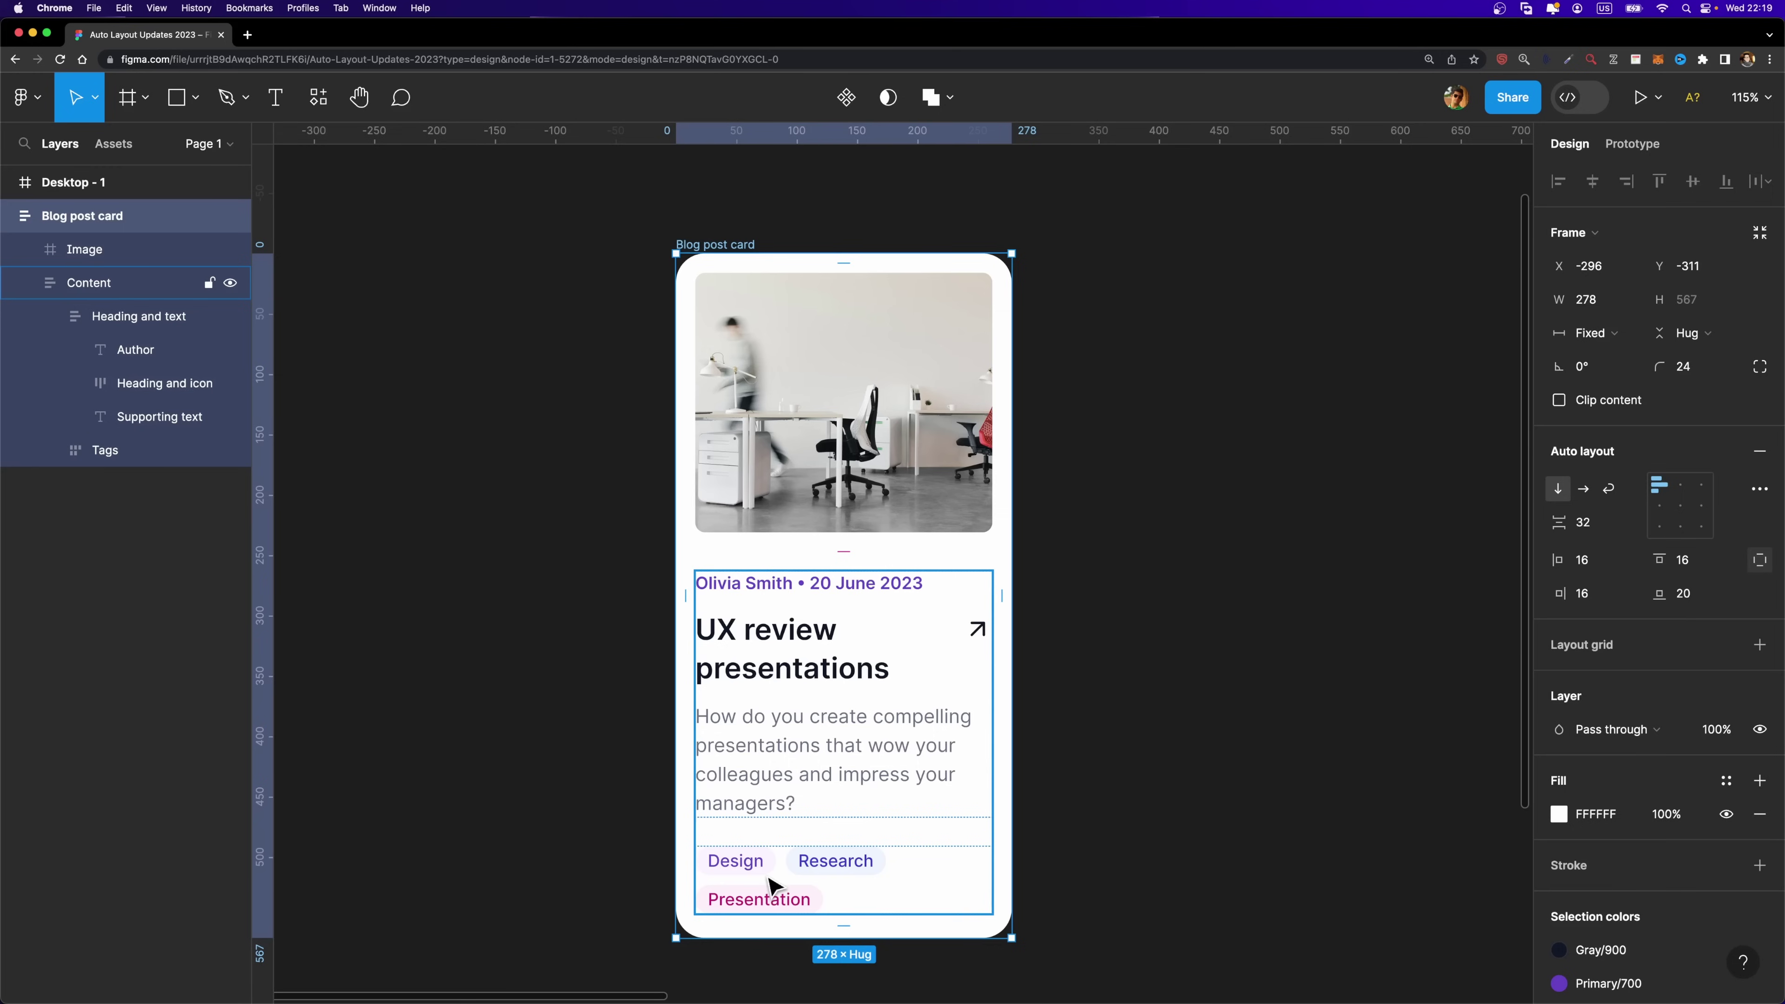
pyautogui.press('cmd+z')
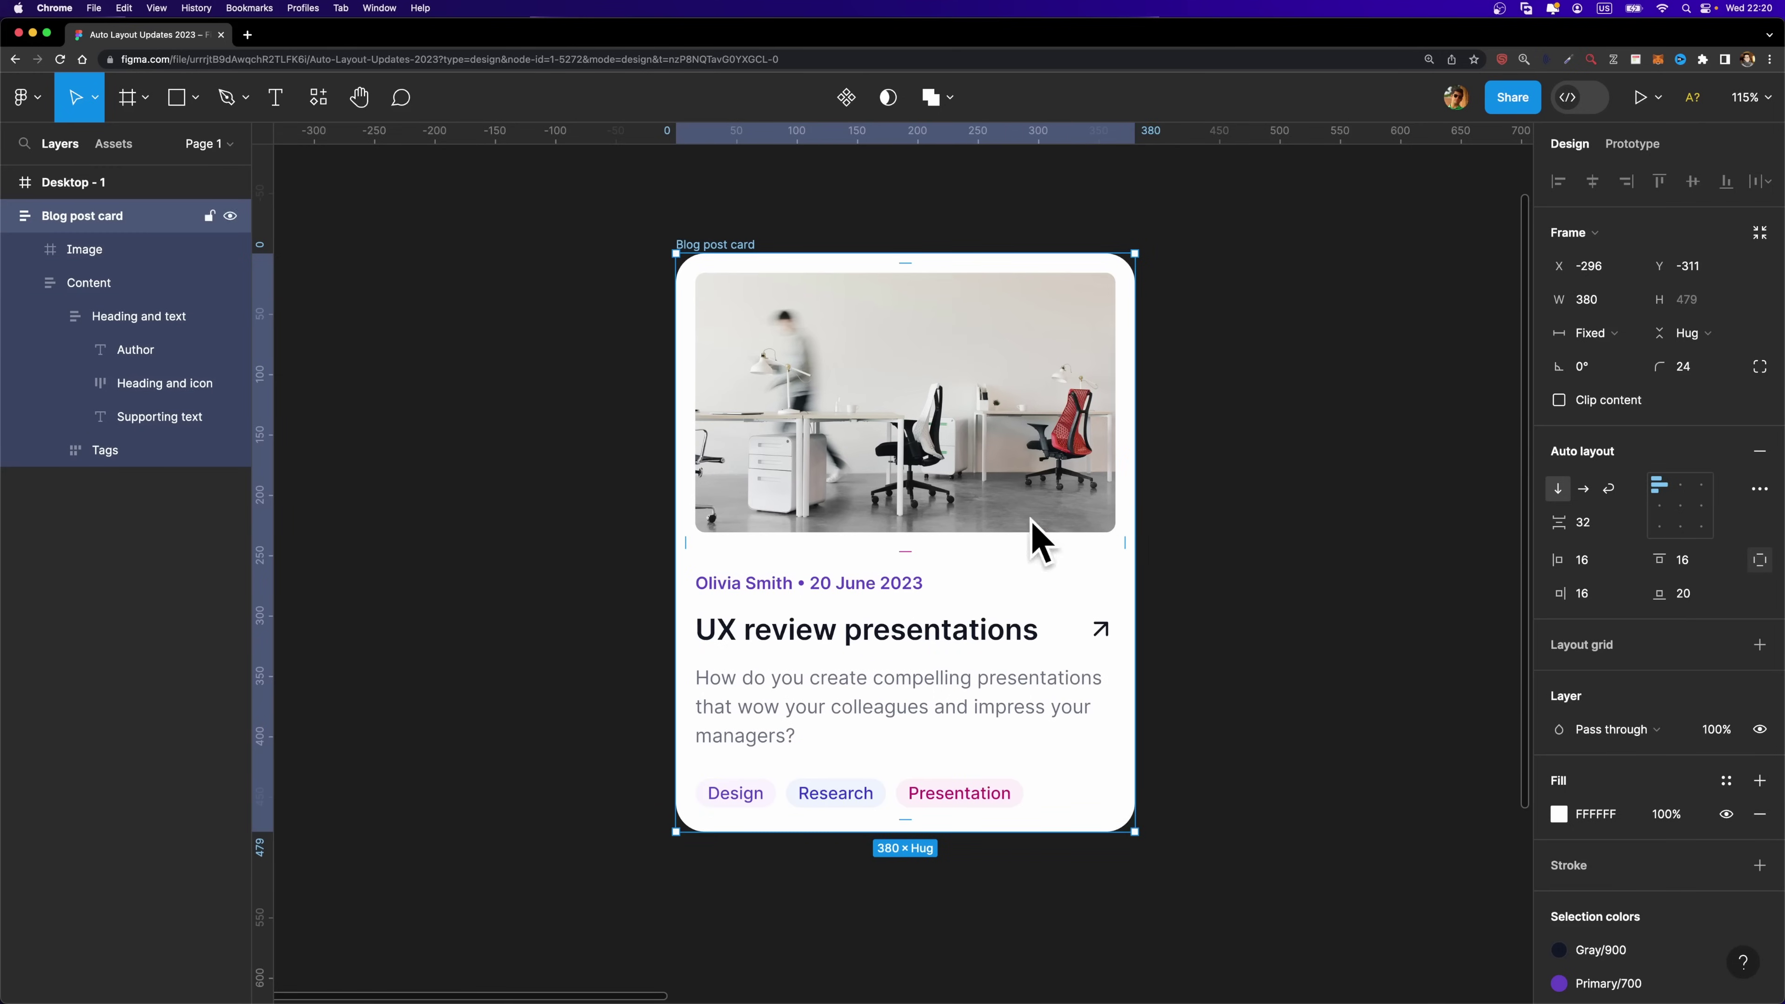
pyautogui.moveTo(1139, 532); pyautogui.dragTo(1405, 532)
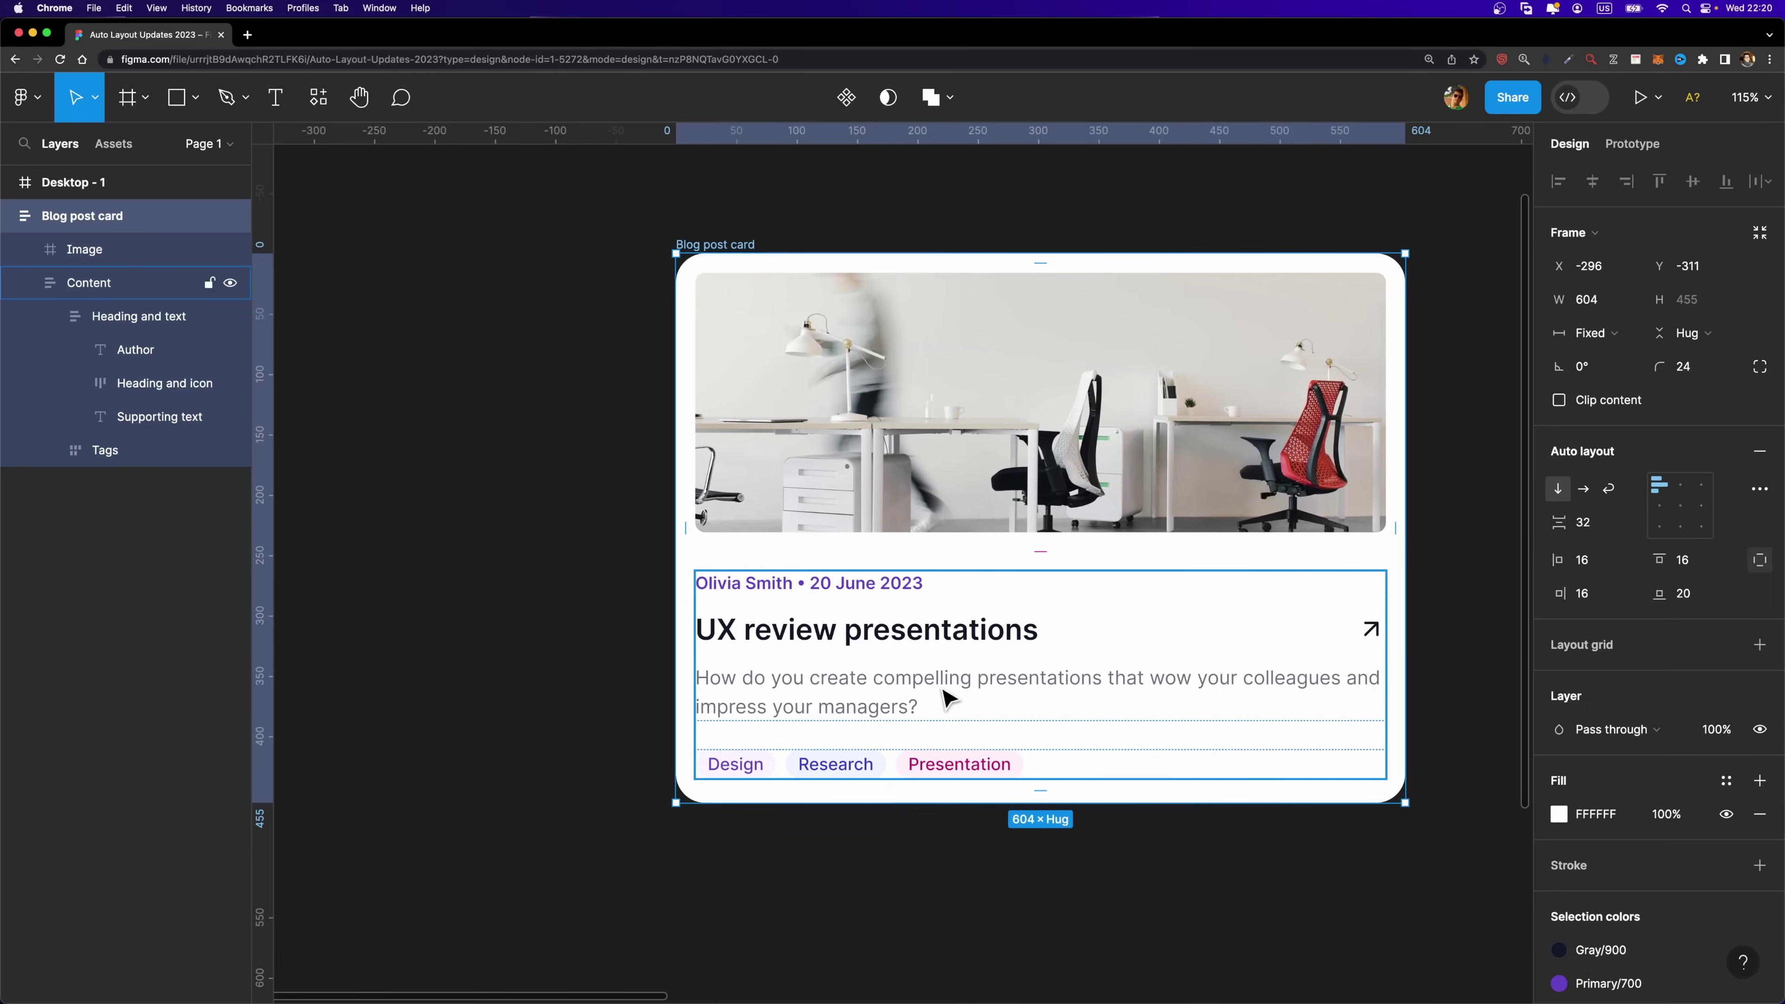
# Give the Supporting text layer a 500 max width so the description wraps onto two lines
pyautogui.doubleClick(944, 696)
pyautogui.doubleClick(910, 690)
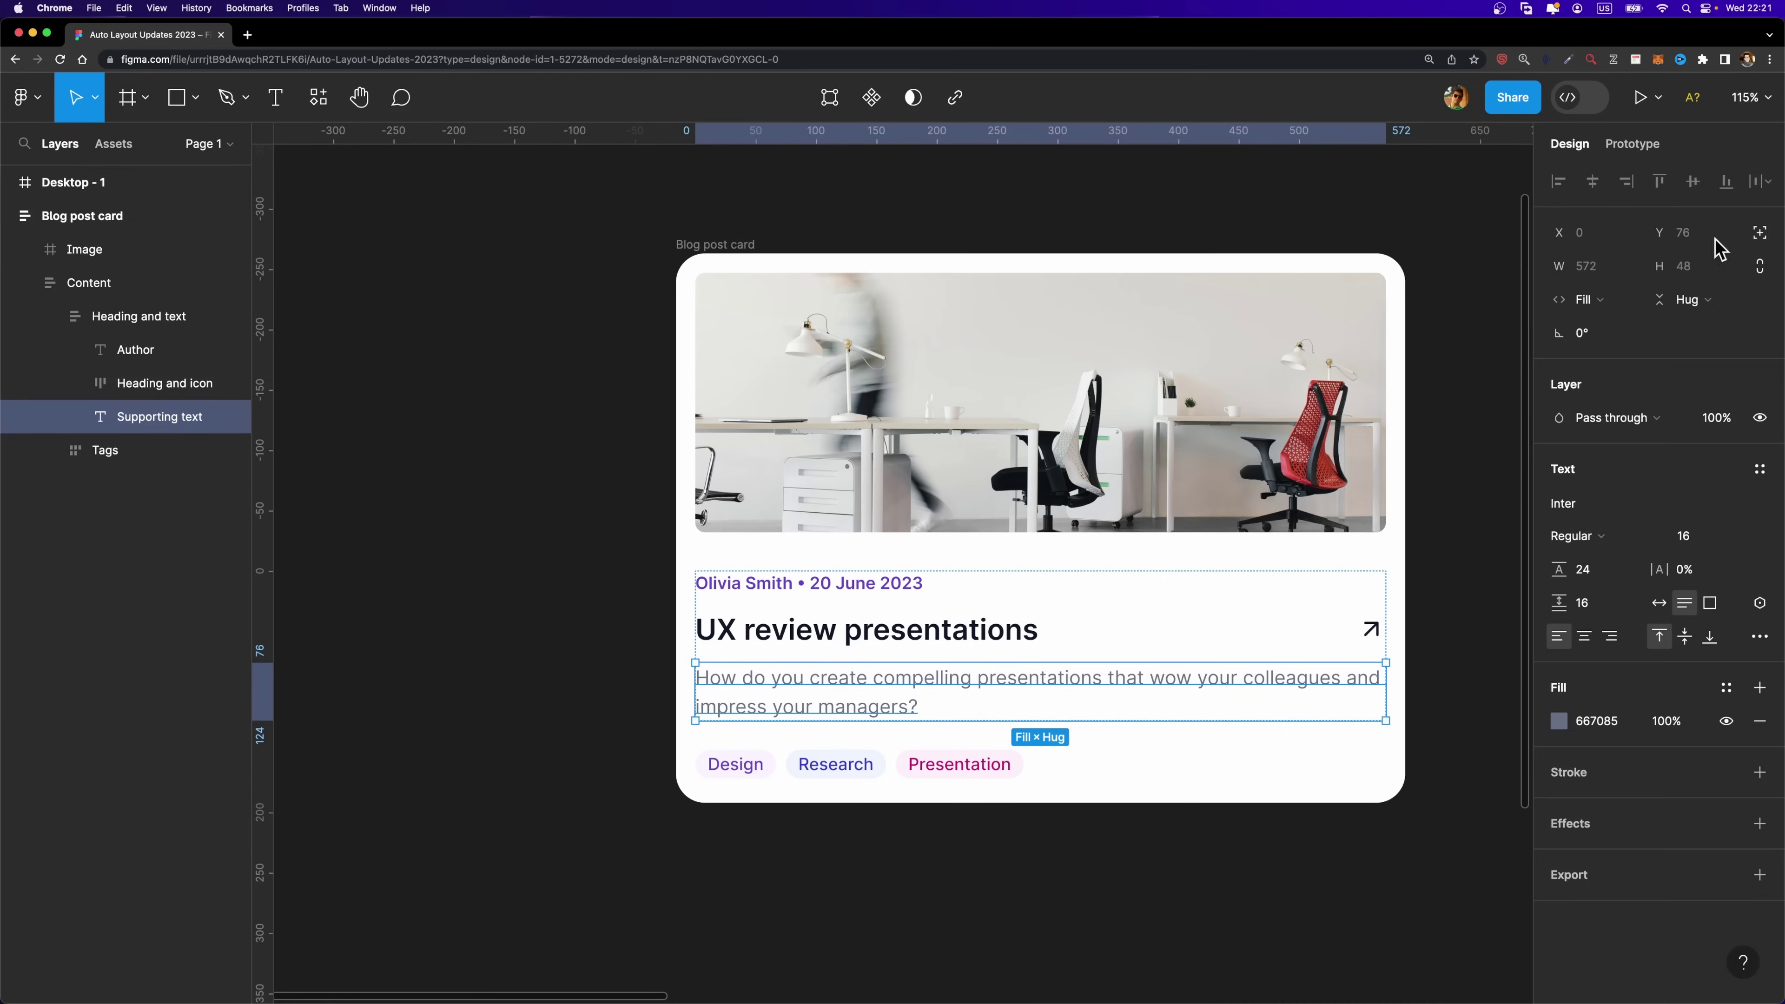
pyautogui.click(1631, 268)
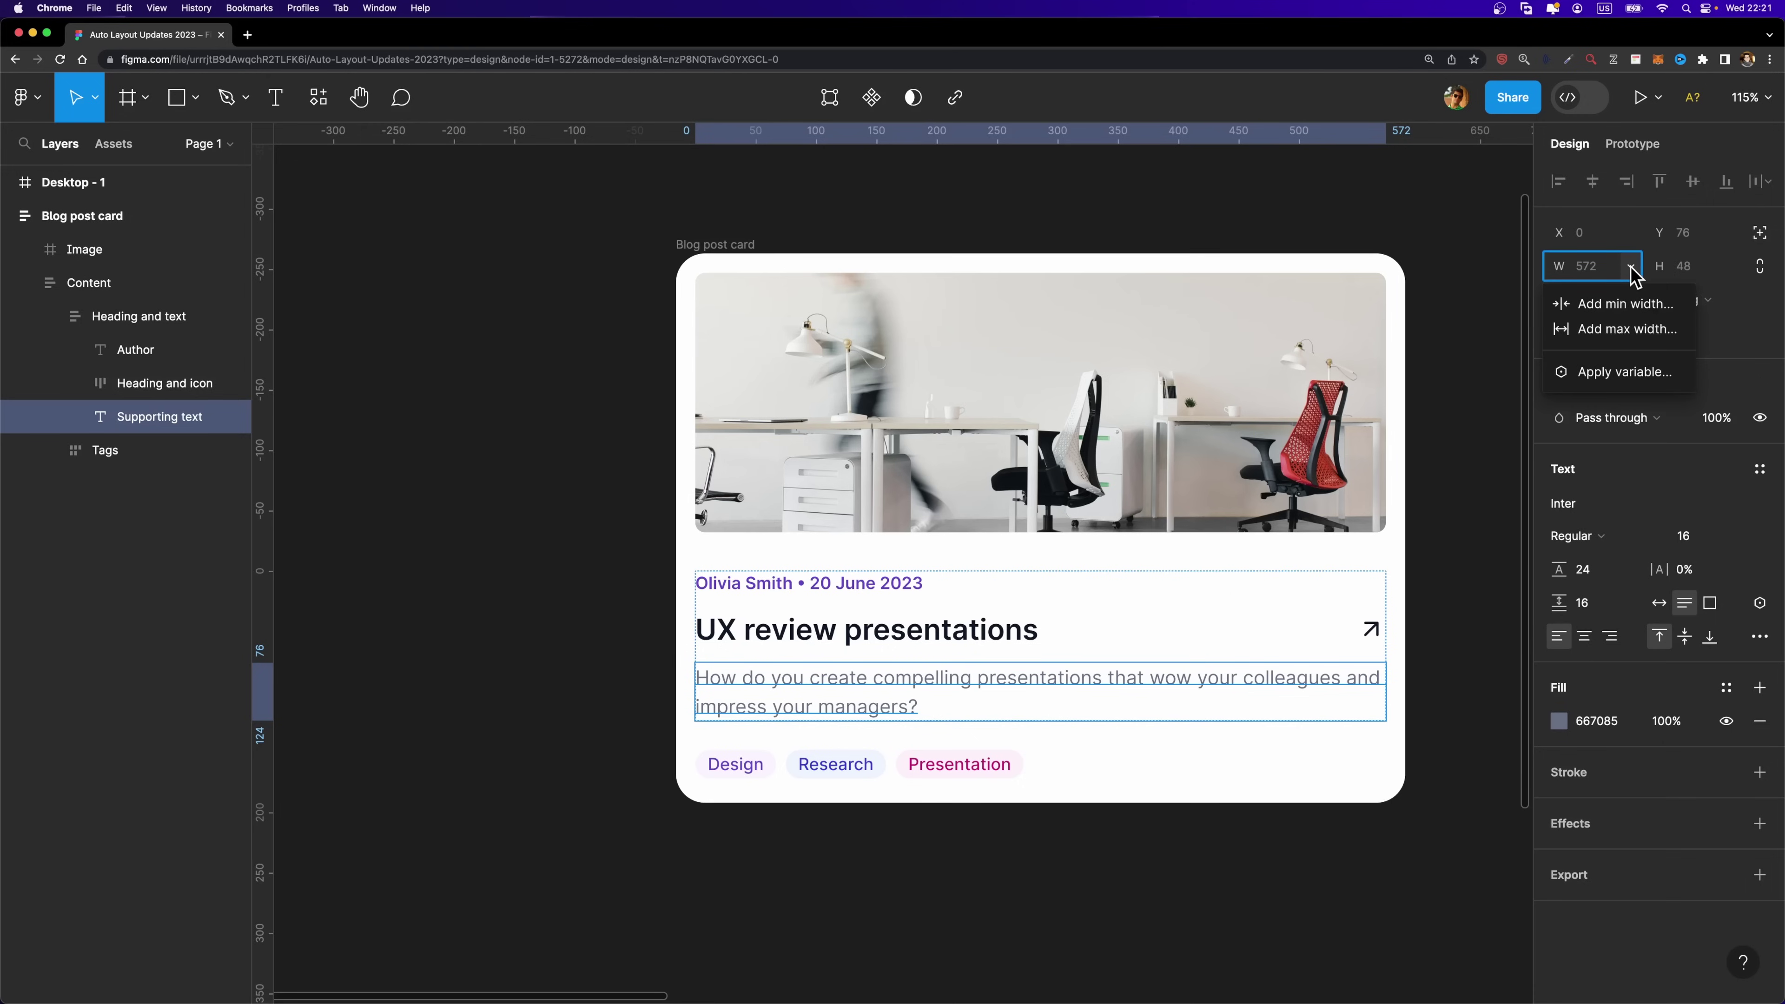
pyautogui.click(1620, 336)
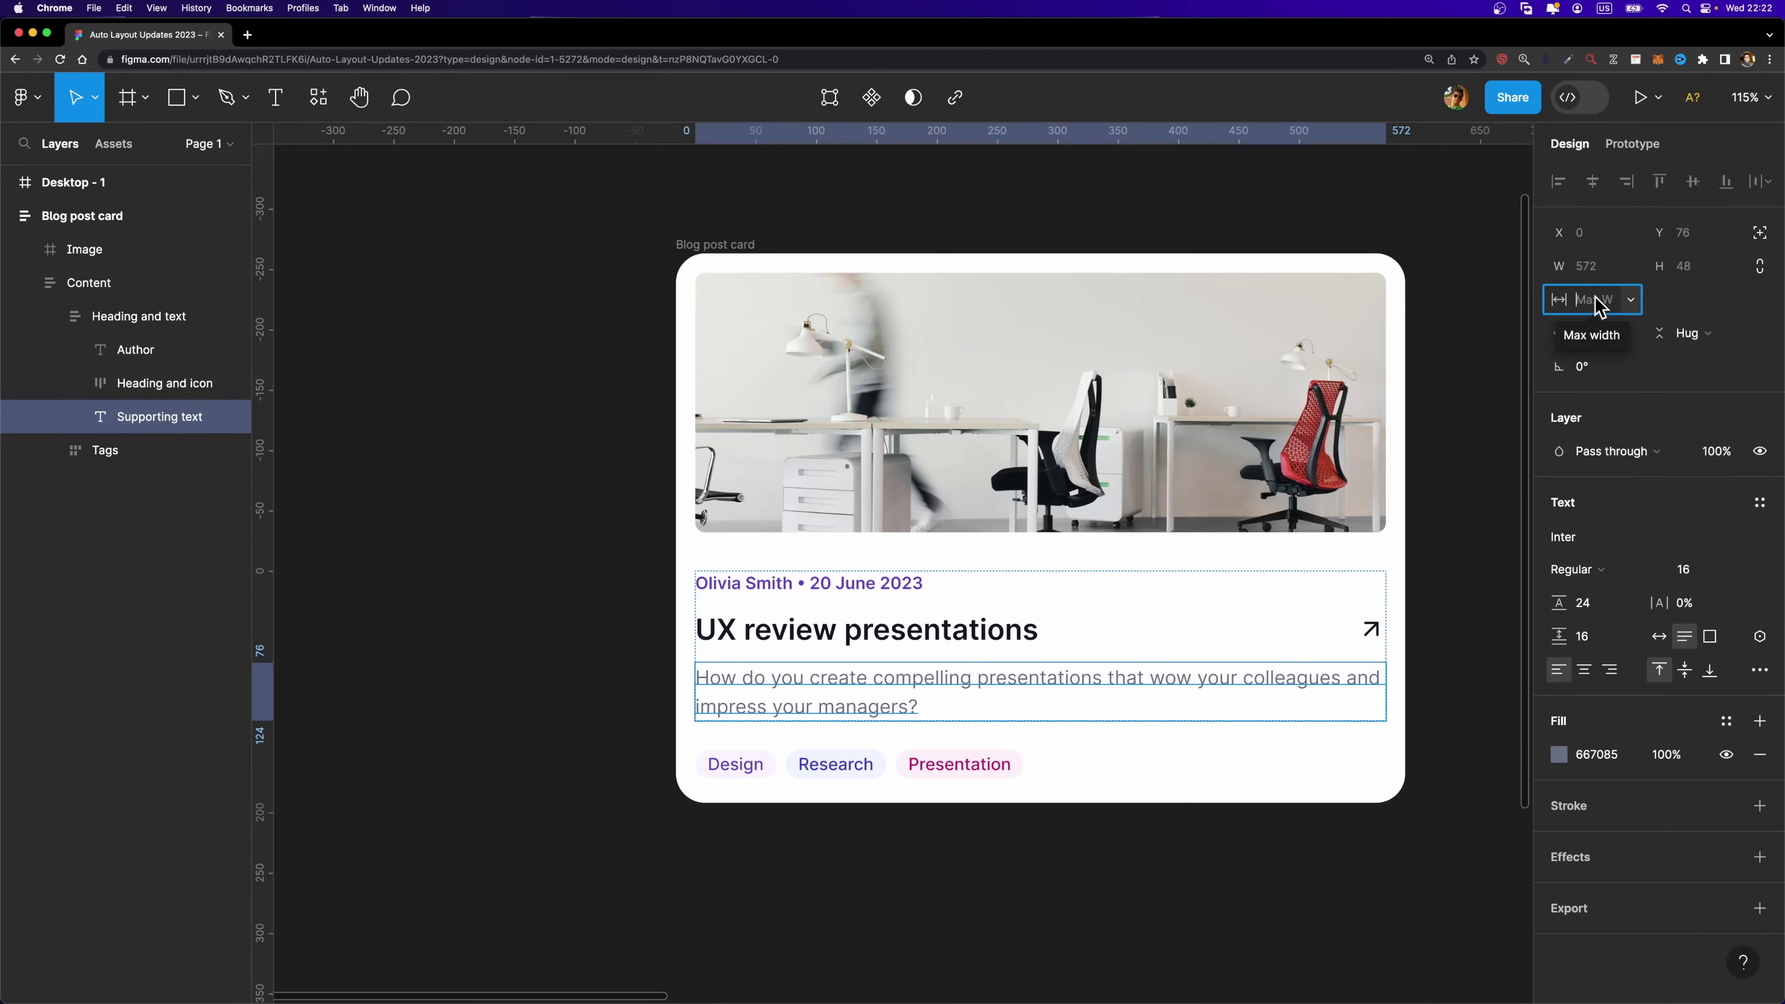
pyautogui.write('500')
pyautogui.press('Return')
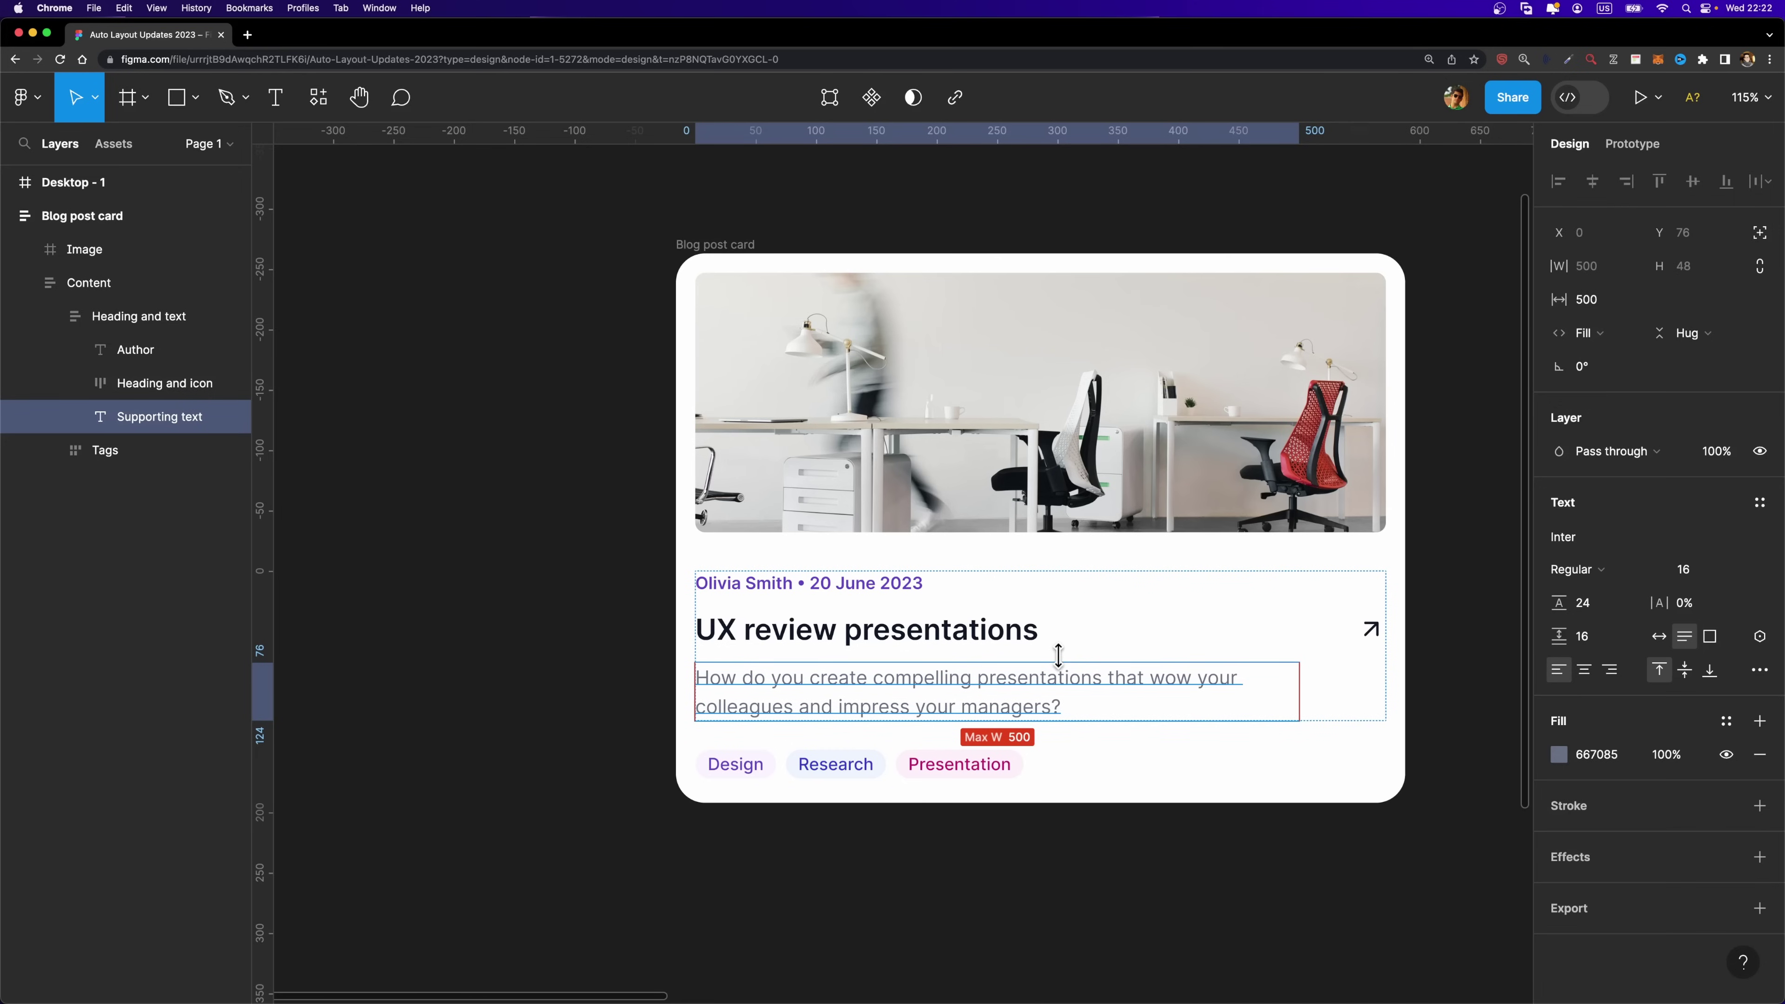
pyautogui.click(800, 243)
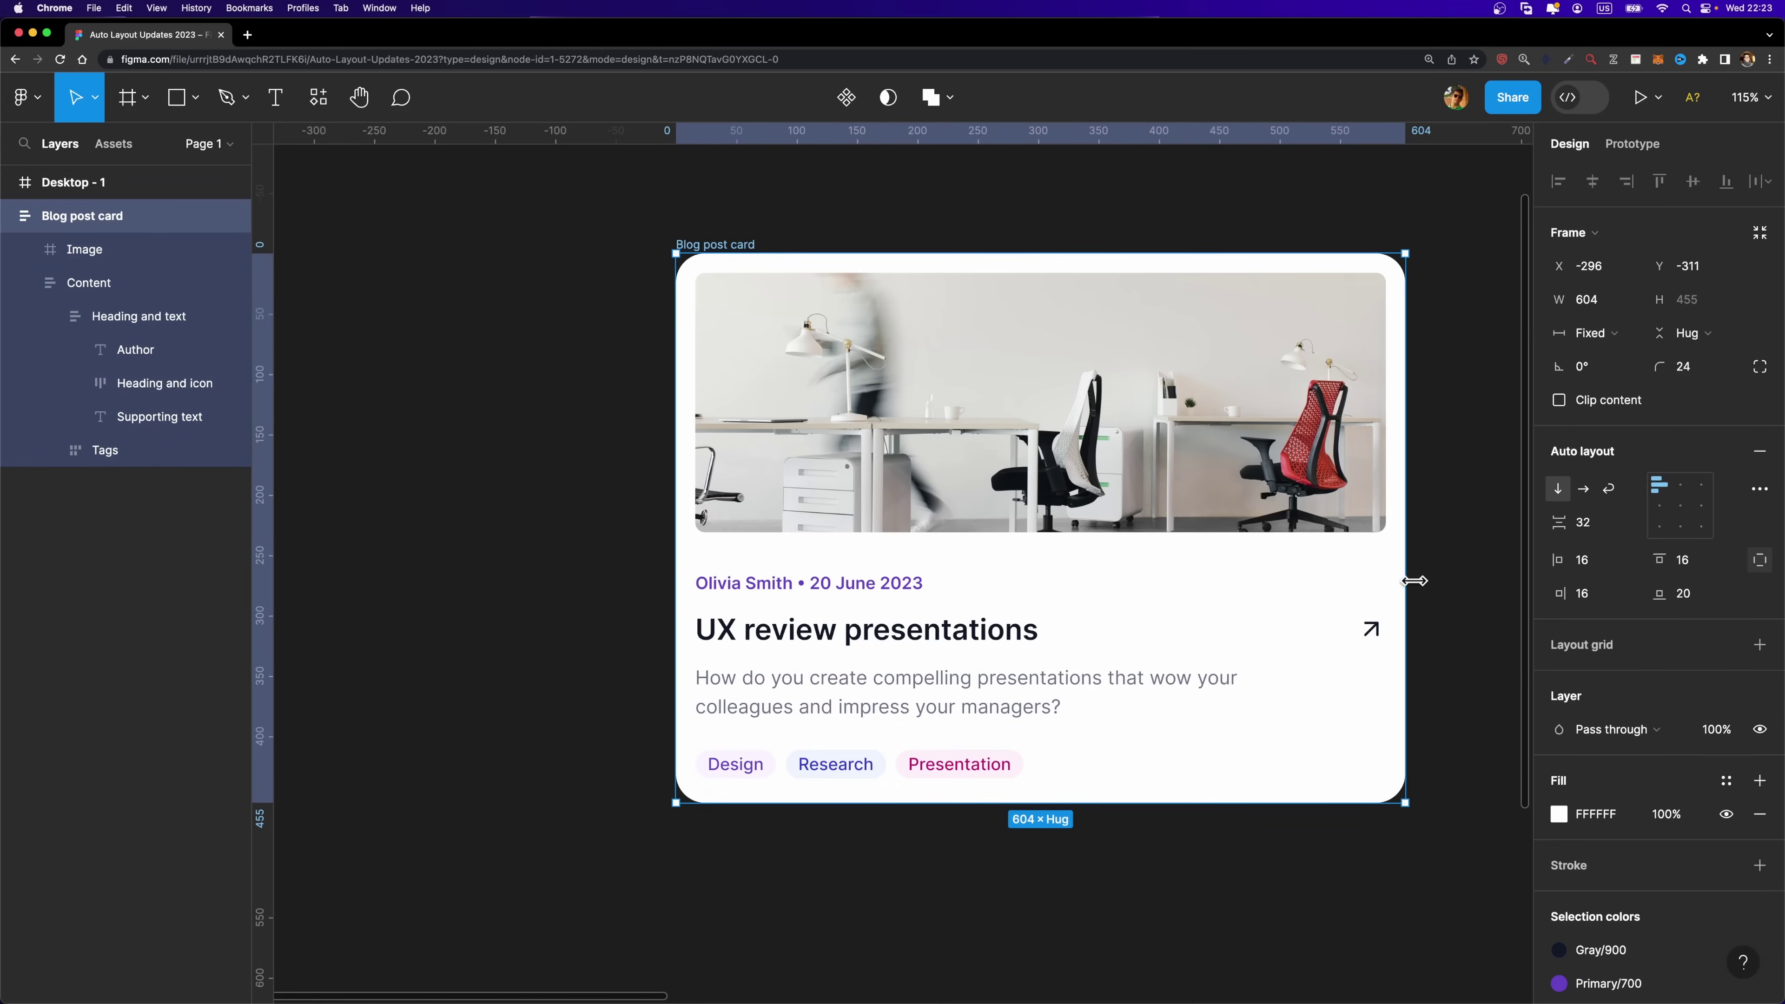
# Narrow the card to 412 wide and select the empty Desktop - 1 frame
pyautogui.moveTo(1391, 580); pyautogui.dragTo(1175, 592)
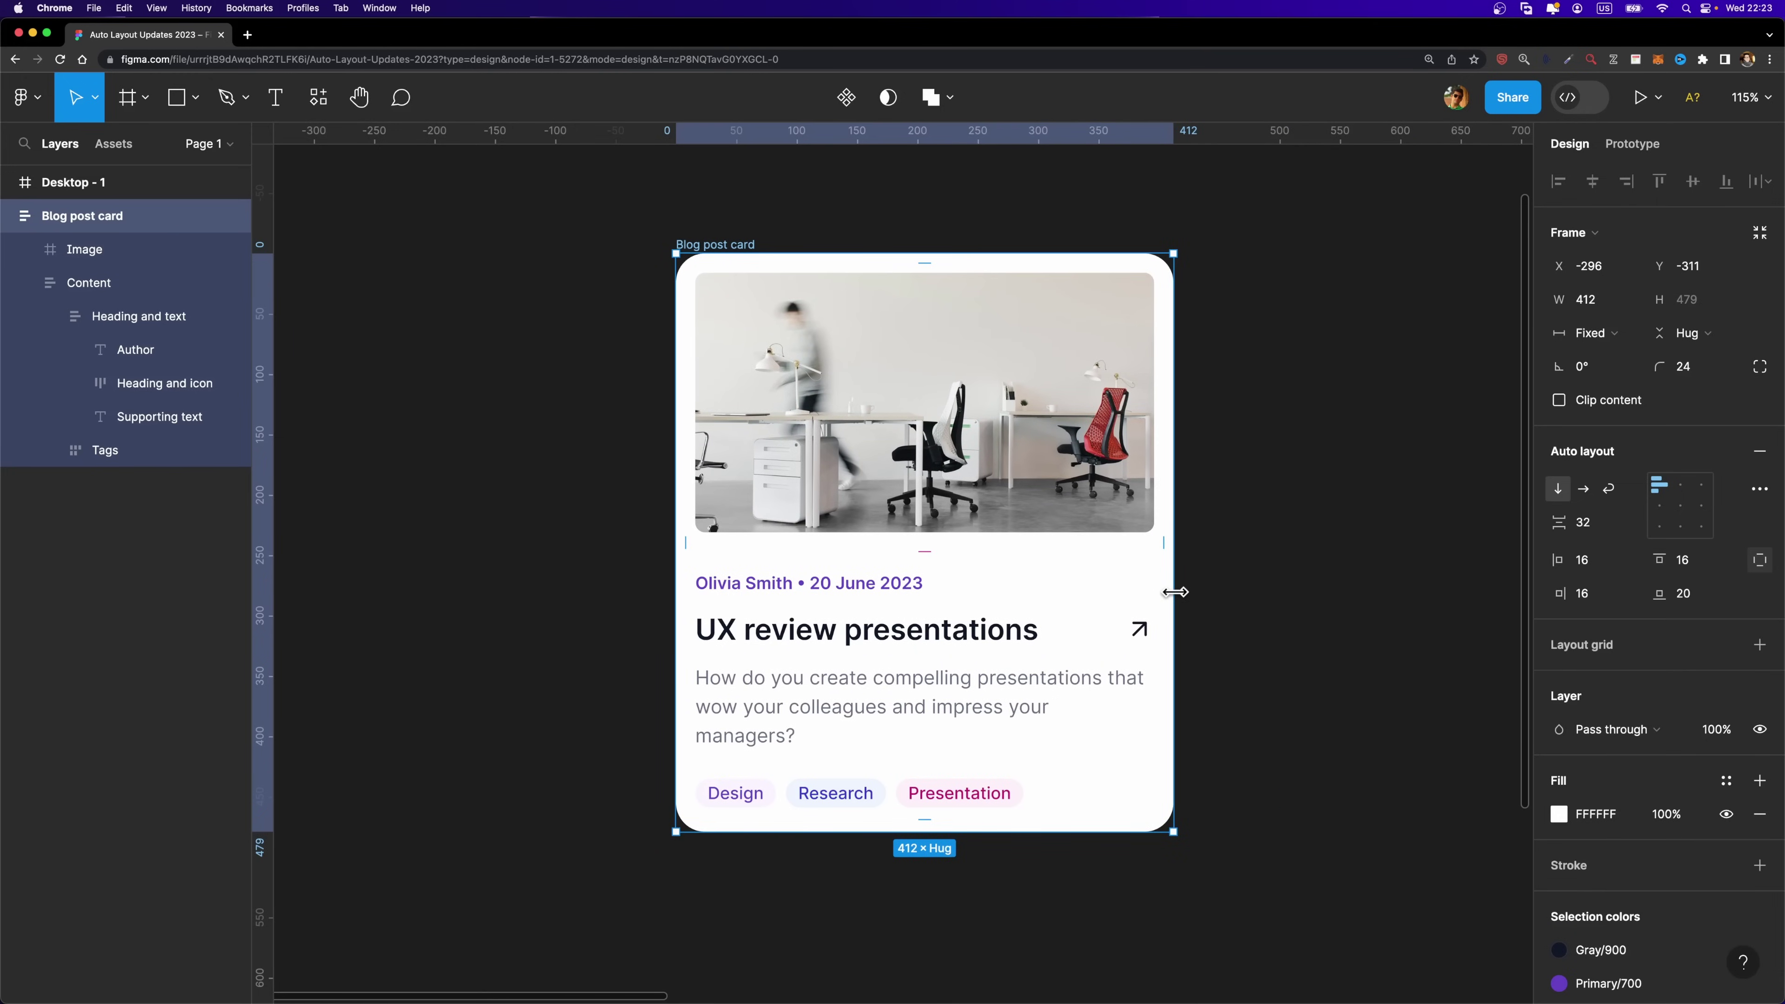
pyautogui.scroll(-5, 1276, 592)
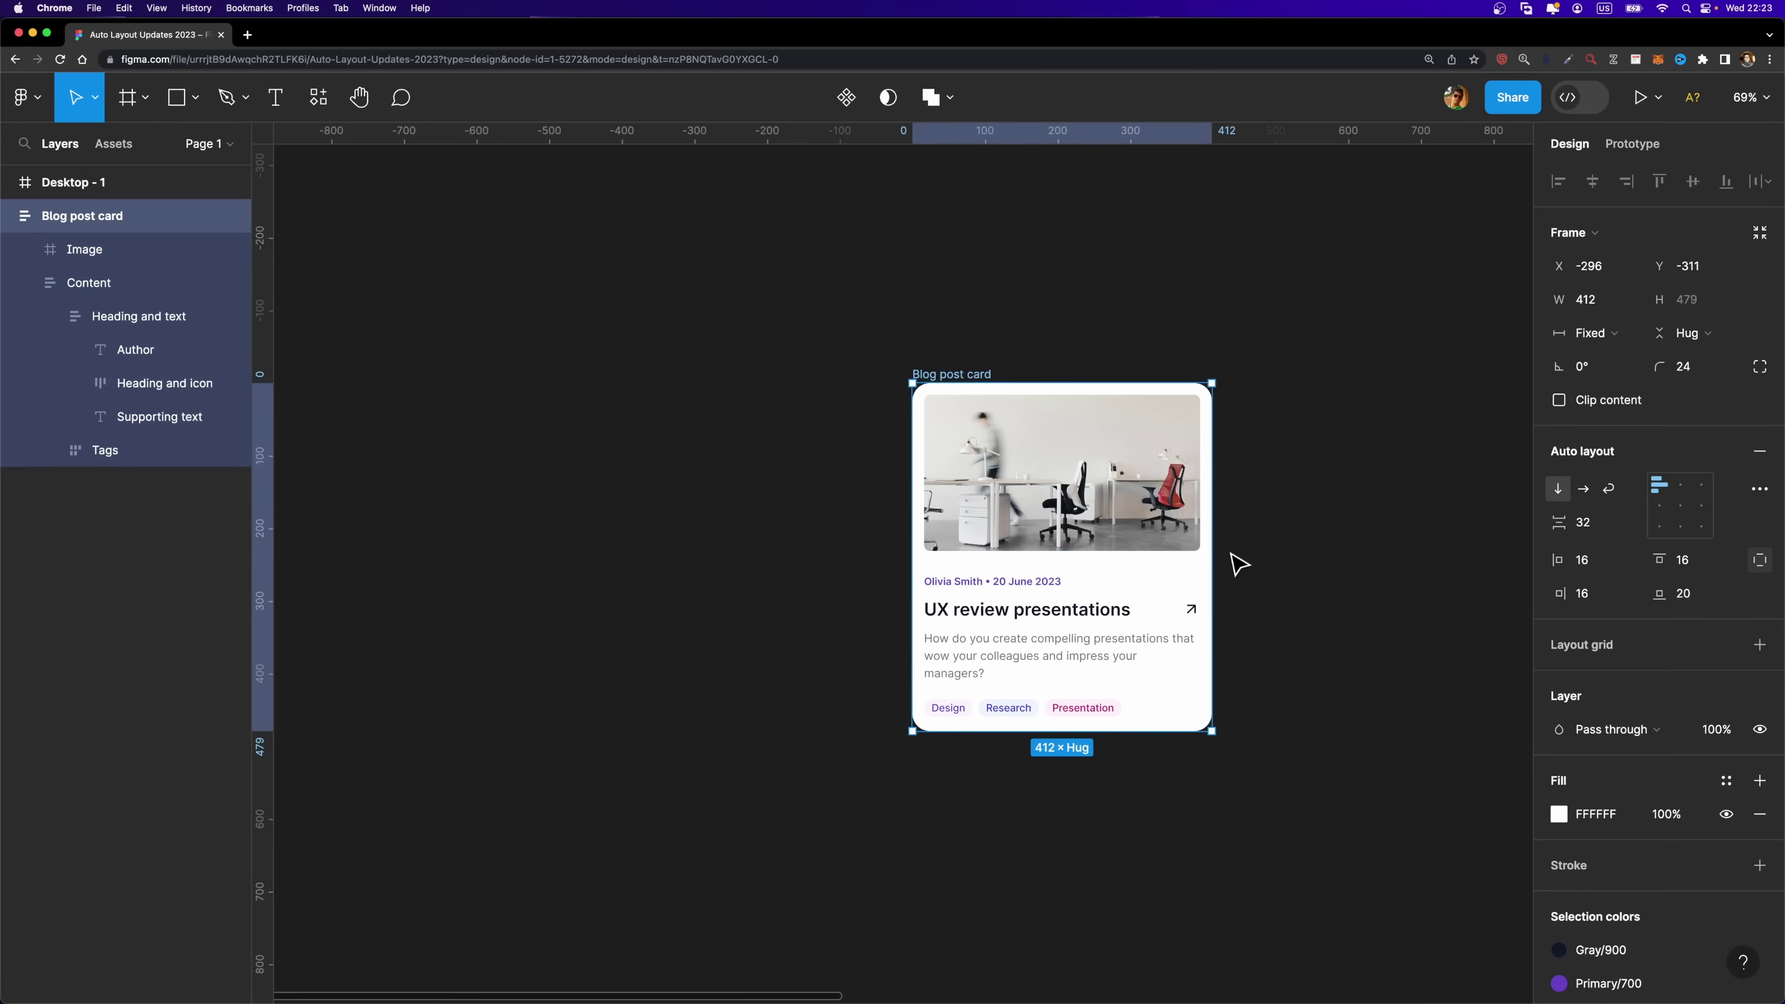
pyautogui.scroll(-3, 1195, 591)
pyautogui.hscroll(10, 1335, 606)
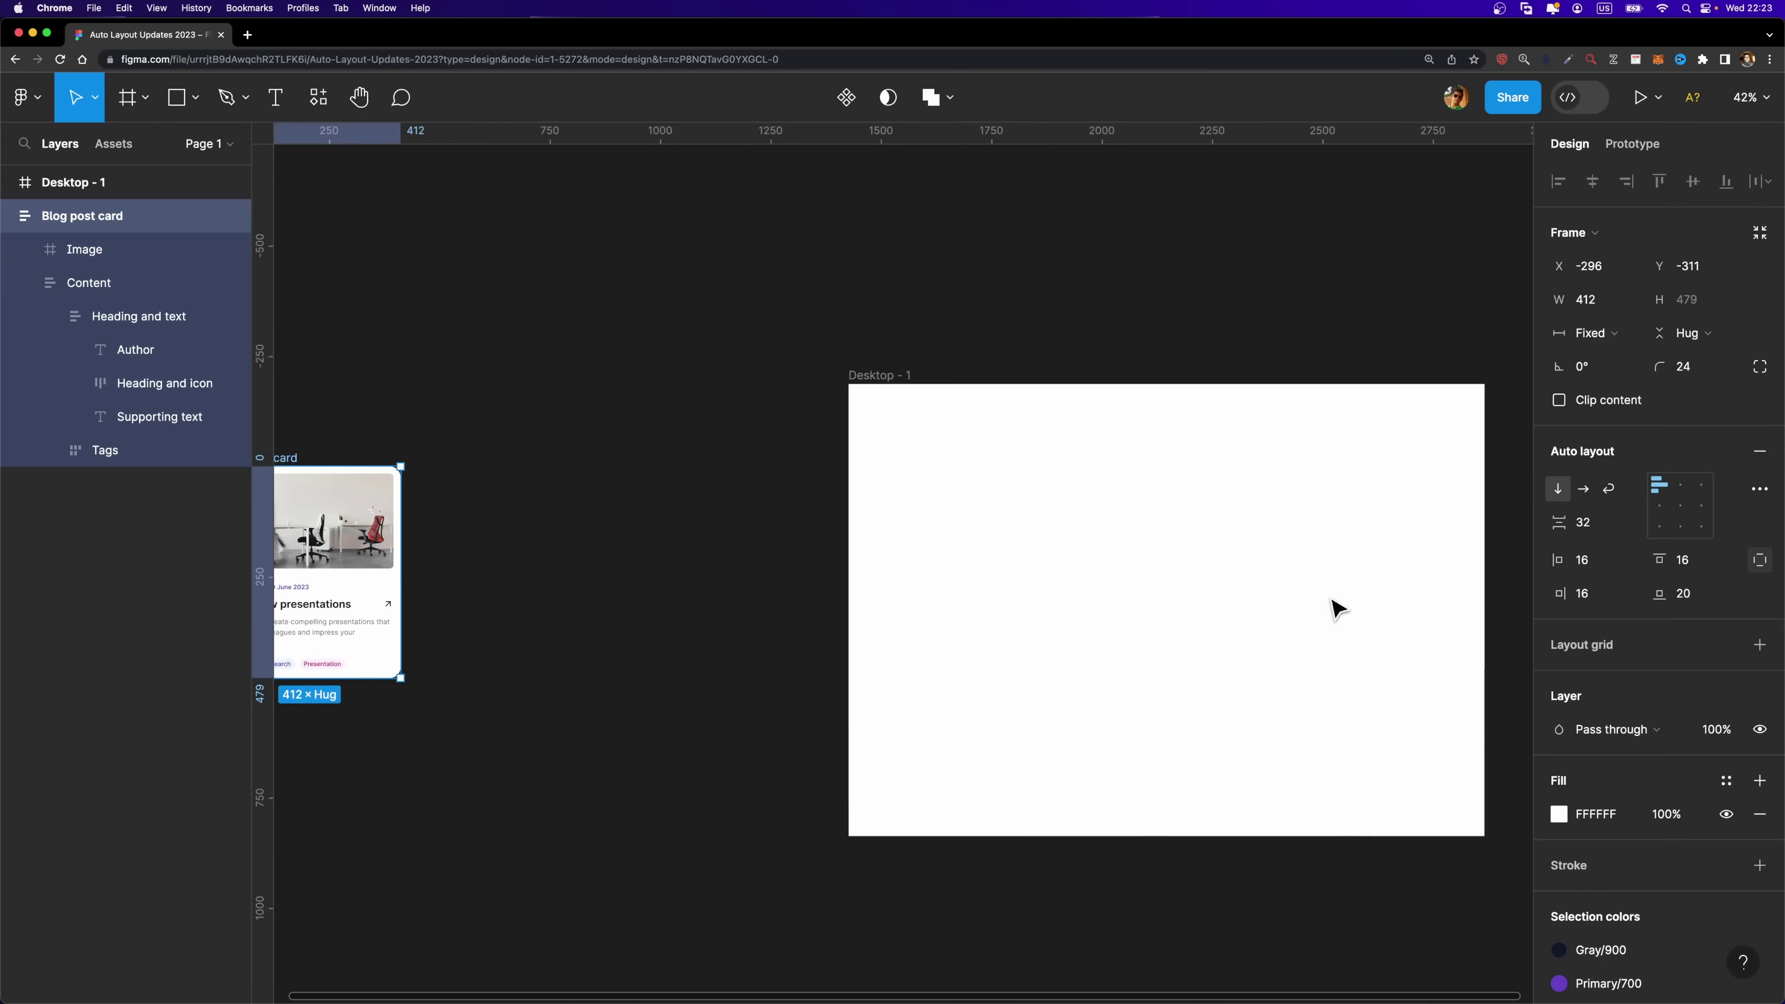
pyautogui.click(706, 390)
# Paste the blog post card into Desktop - 1 and move it toward the left side
pyautogui.hotkey('shift', '2')
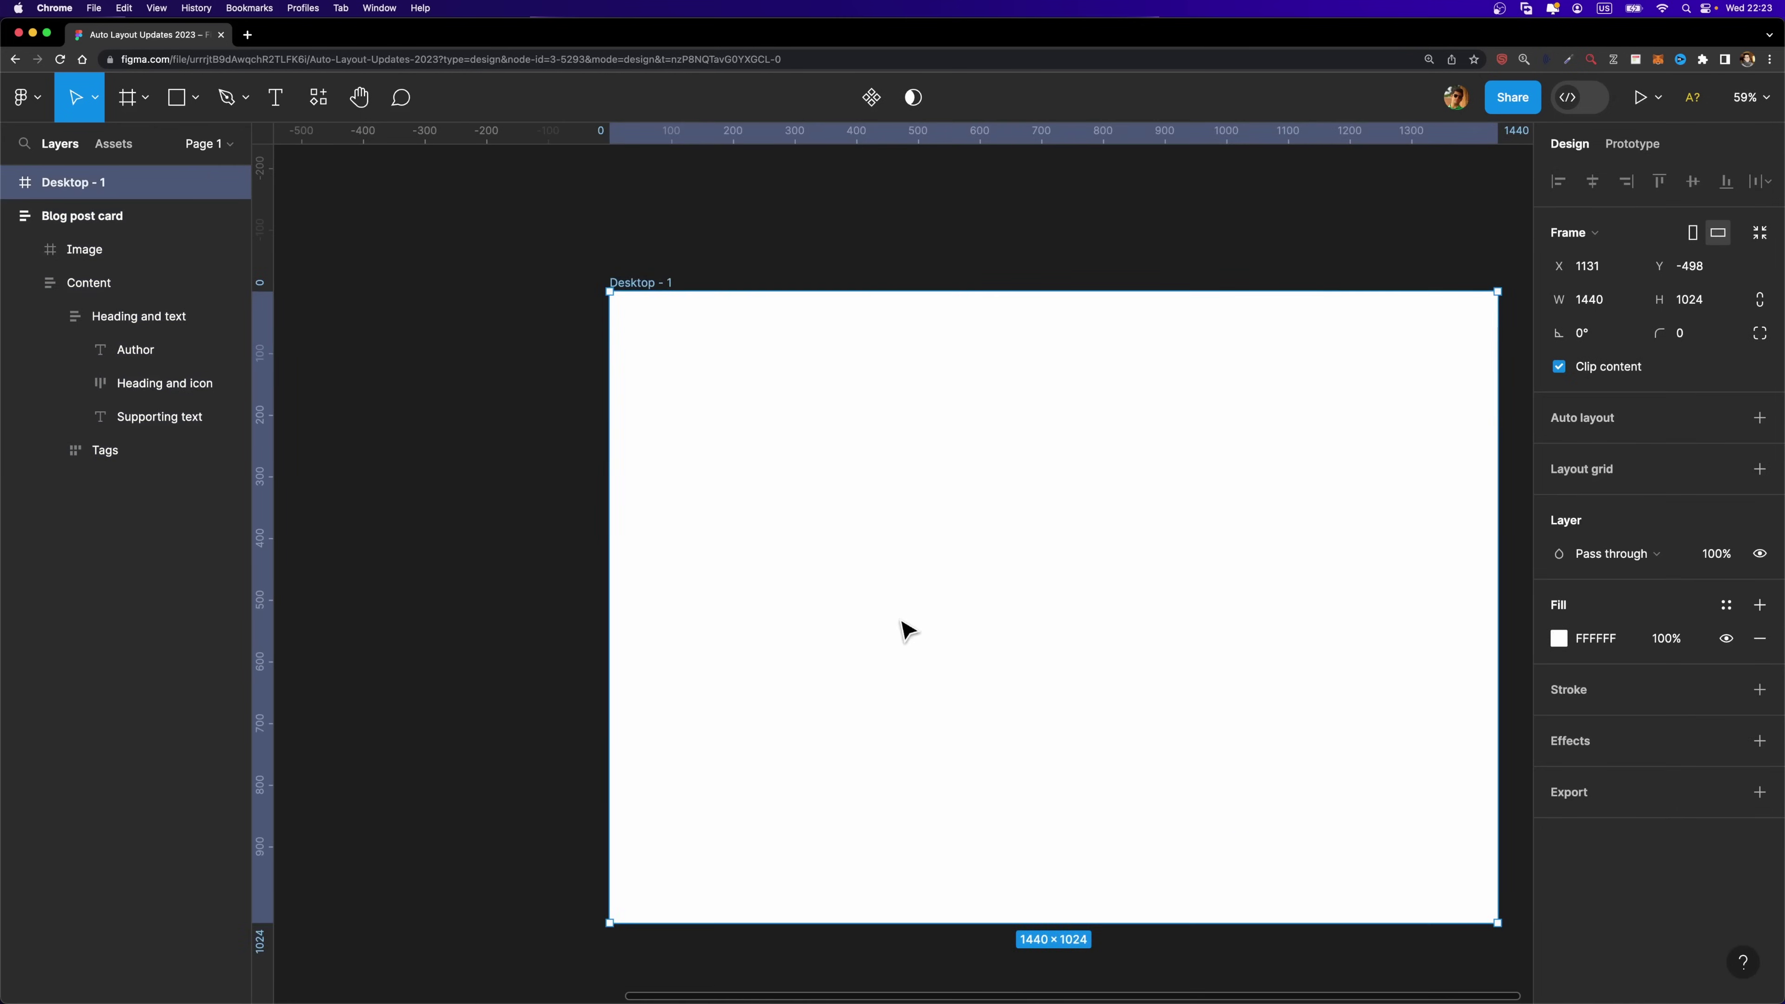
pyautogui.press('super+v')
pyautogui.hscroll(3, 1040, 549)
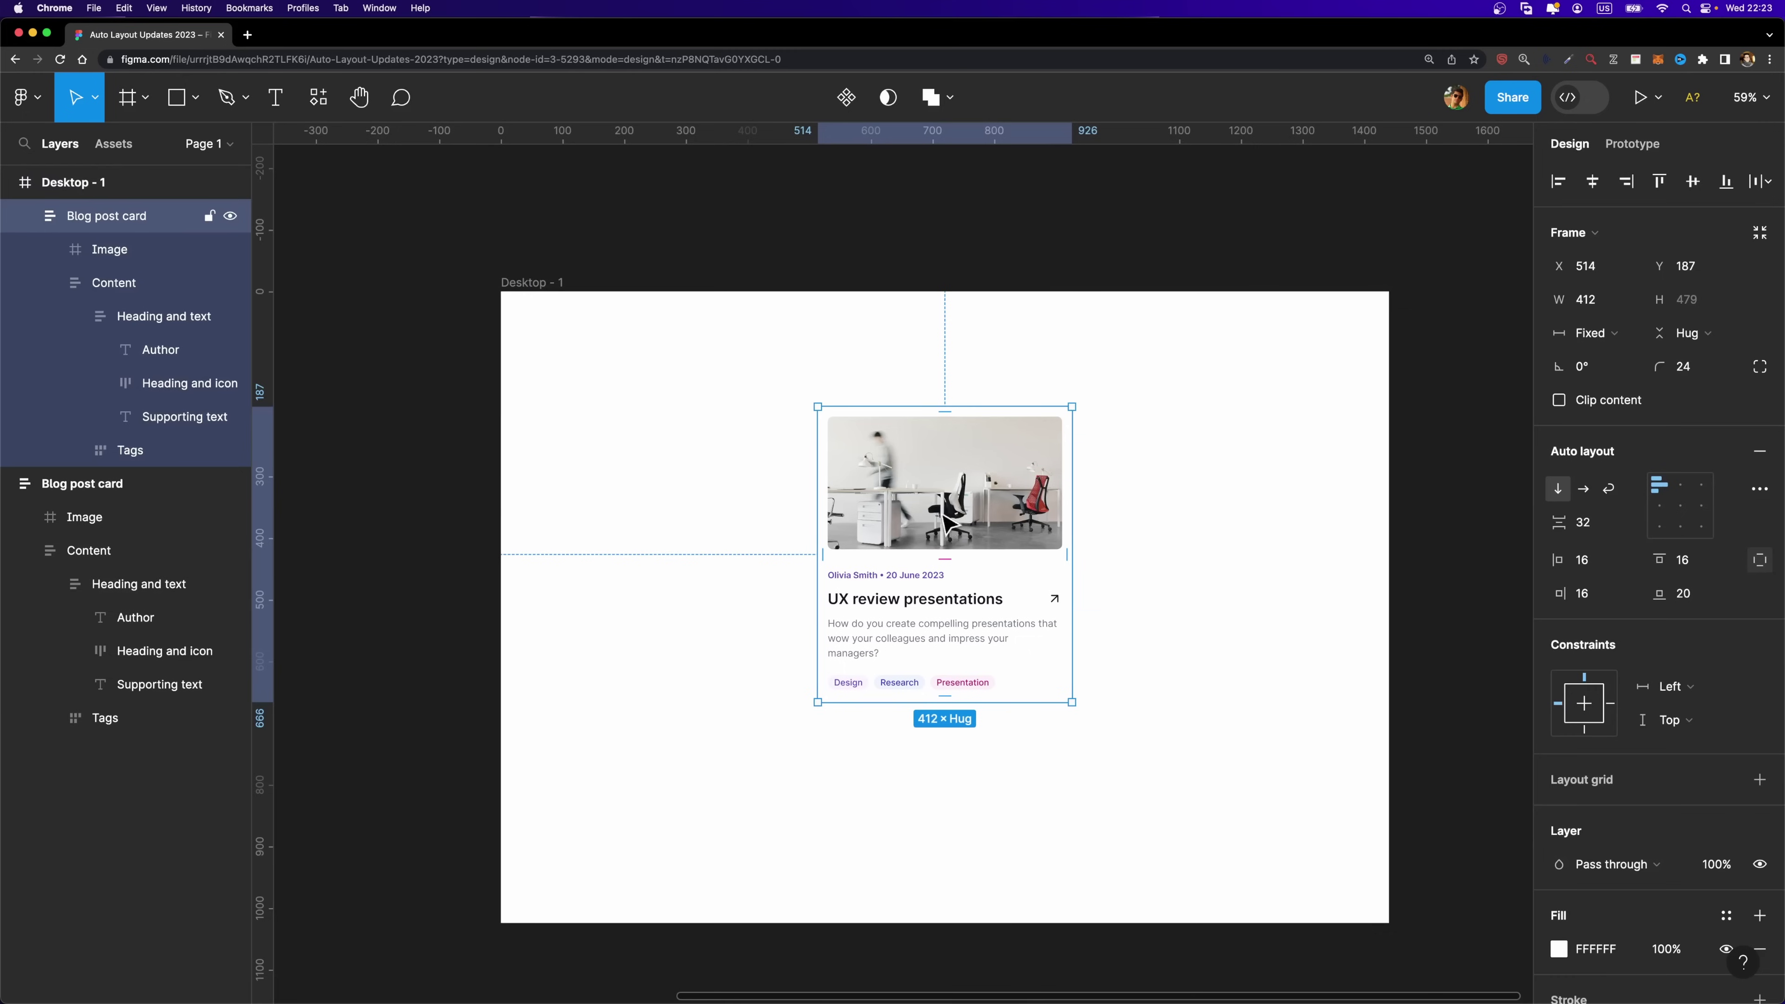
pyautogui.moveTo(945, 520); pyautogui.dragTo(721, 553)
# Change the Desktop - 1 frame's fill to a light grey
pyautogui.click(549, 285)
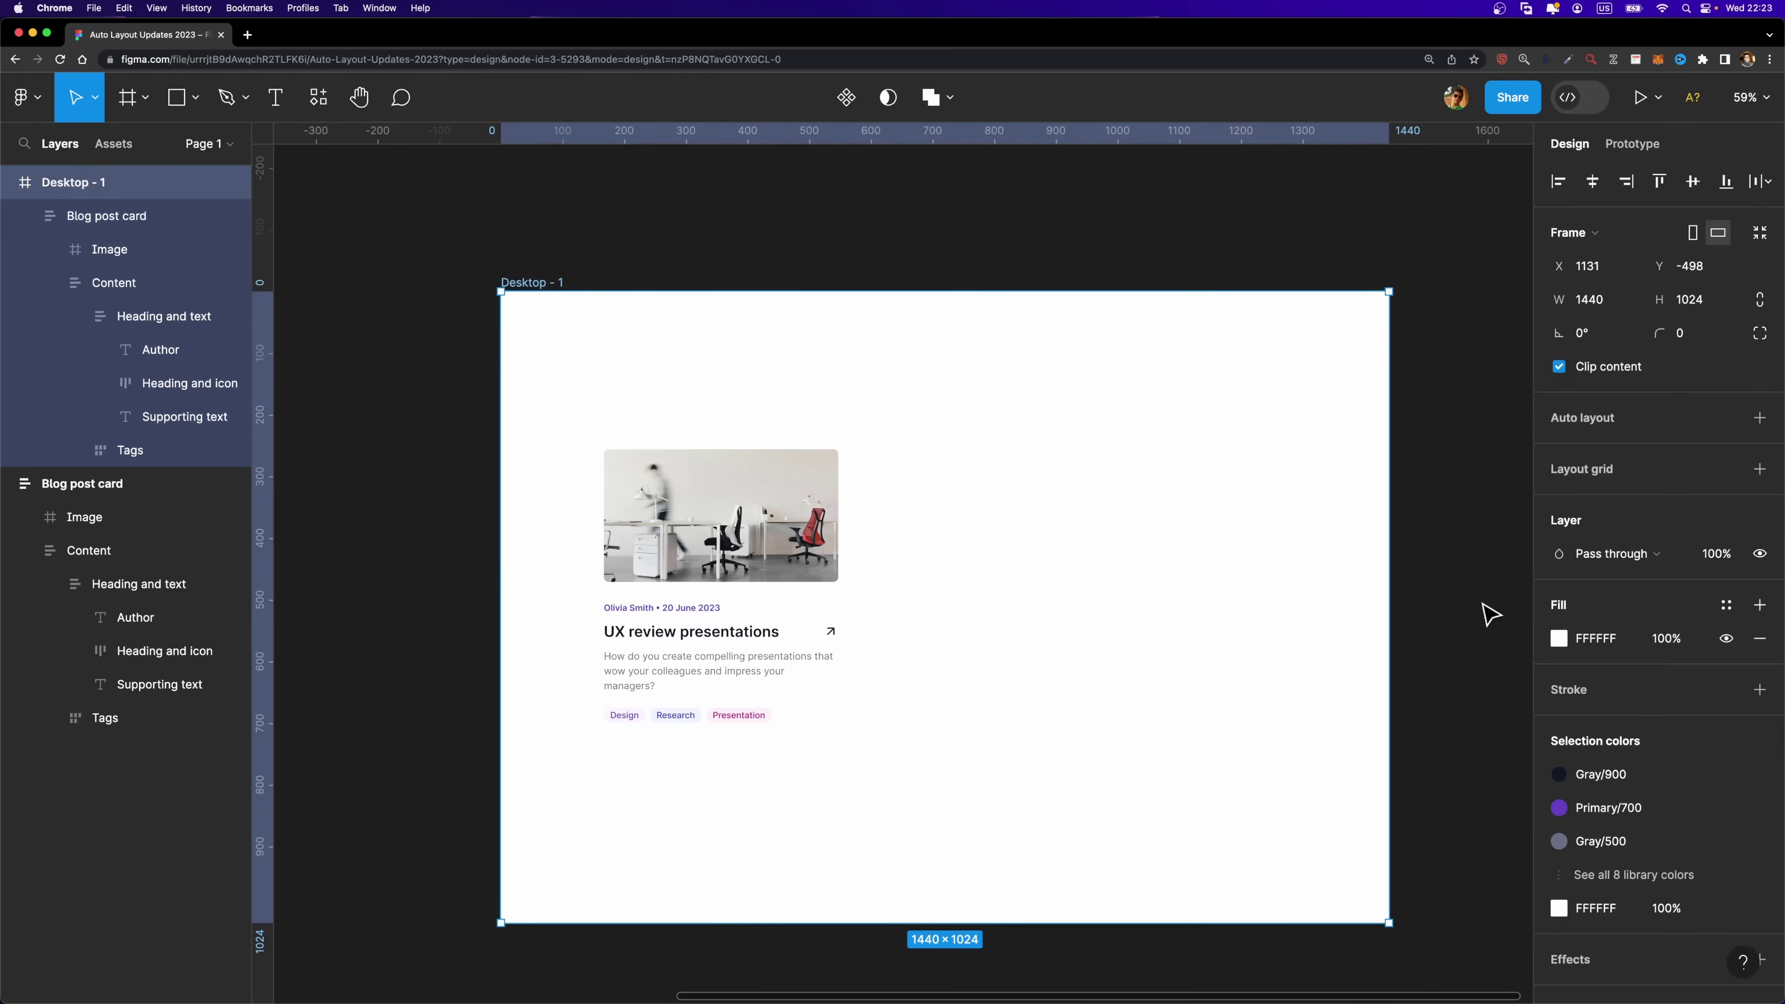
pyautogui.click(1560, 638)
pyautogui.moveTo(1302, 505)
pyautogui.mouseDown()
pyautogui.moveTo(1286, 487)
pyautogui.moveTo(1280, 510)
pyautogui.mouseUp()
pyautogui.click(1136, 499)
# Narrow the card to 372, duplicate it into three side-by-side cards, and select all three
pyautogui.click(846, 501)
pyautogui.moveTo(847, 501); pyautogui.dragTo(825, 501)
pyautogui.press('super+d')
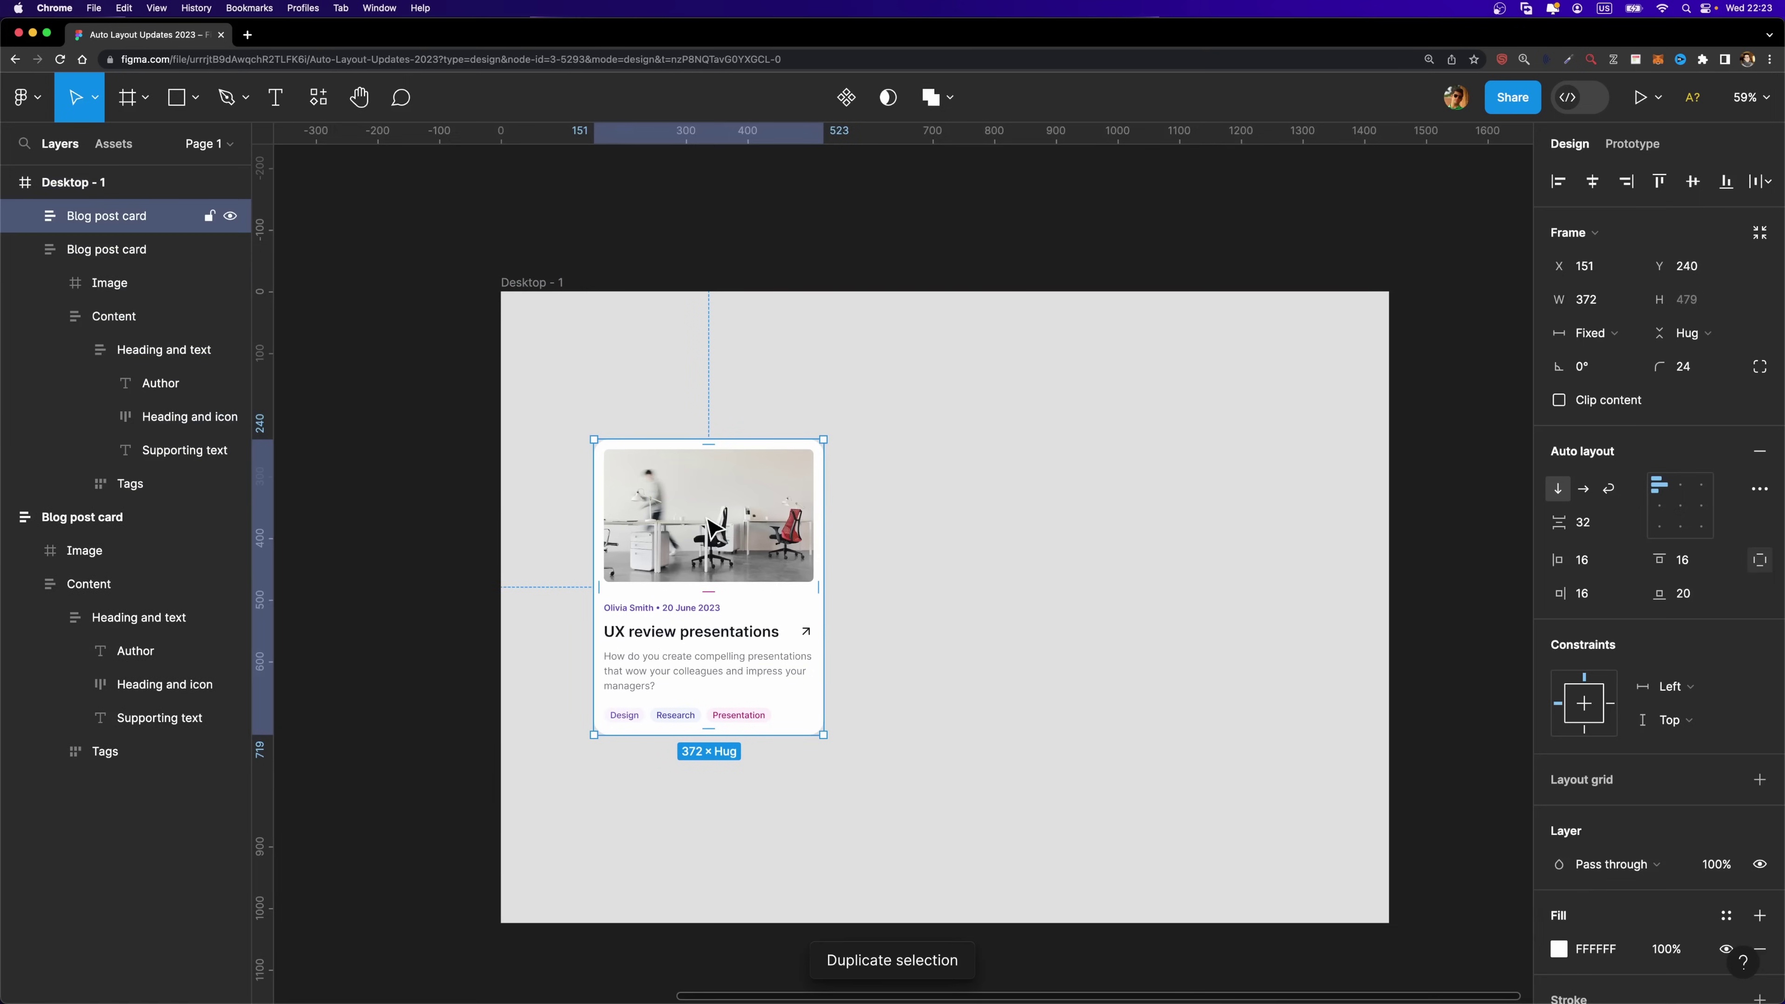
pyautogui.moveTo(717, 535); pyautogui.dragTo(976, 535)
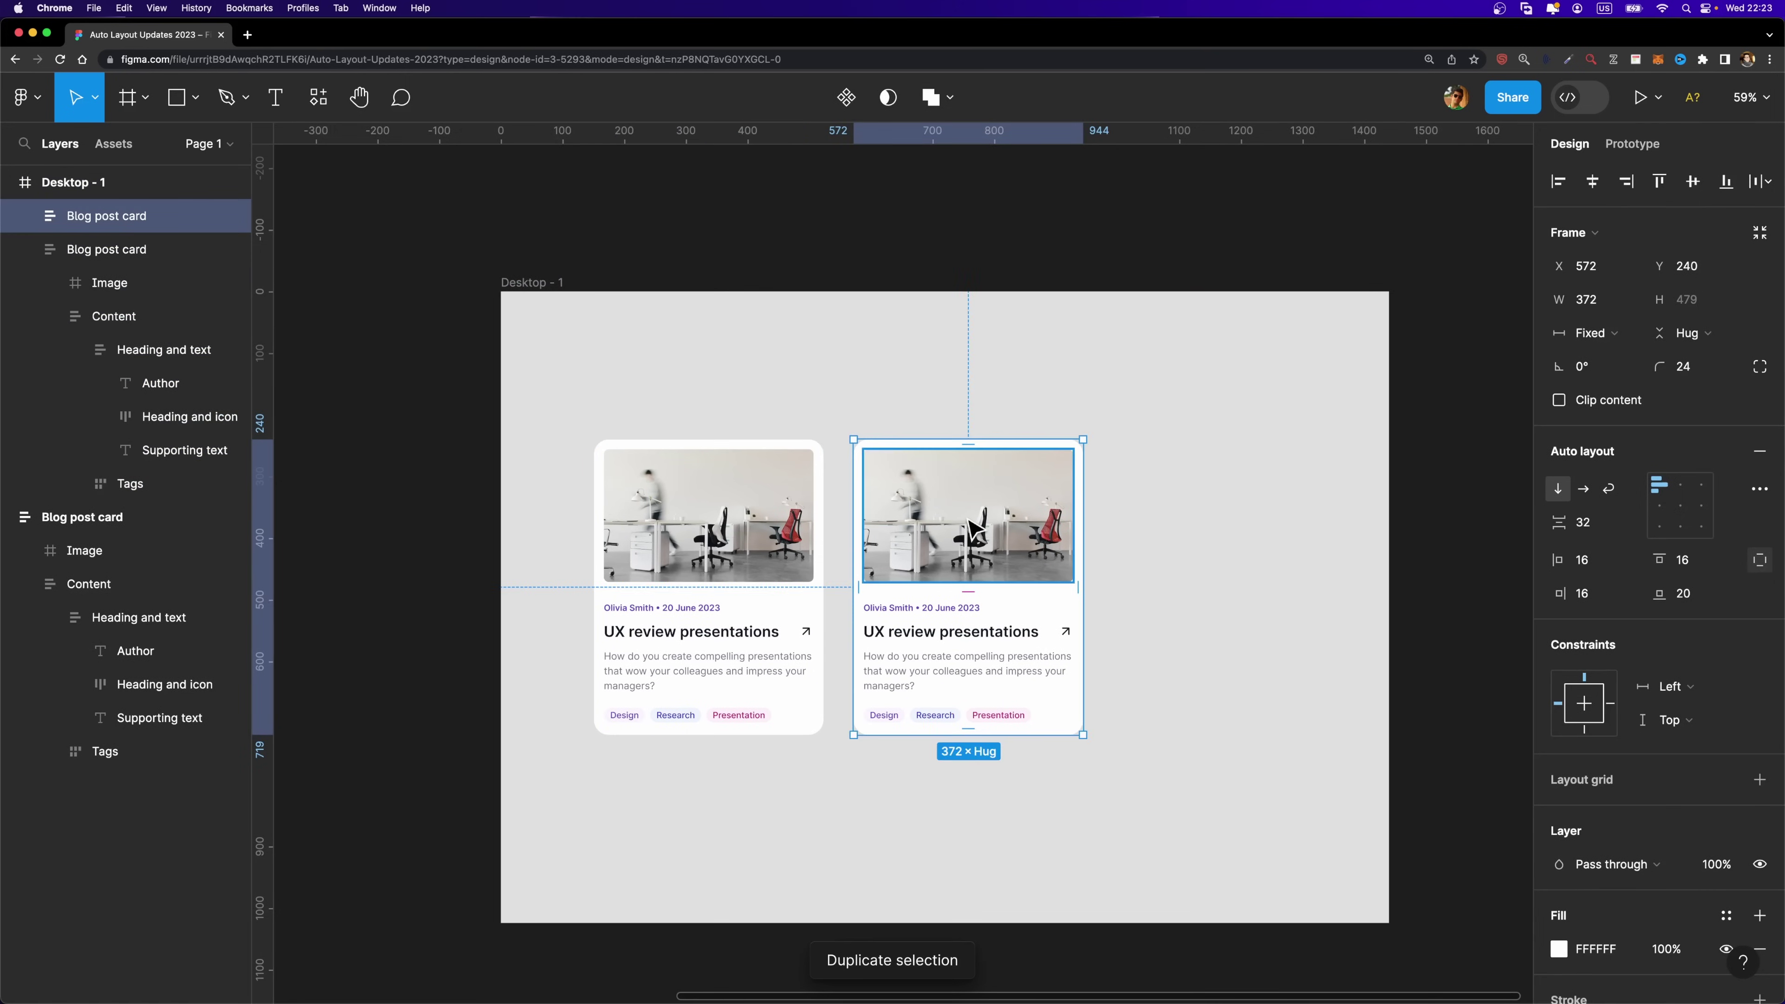
pyautogui.press('super+d')
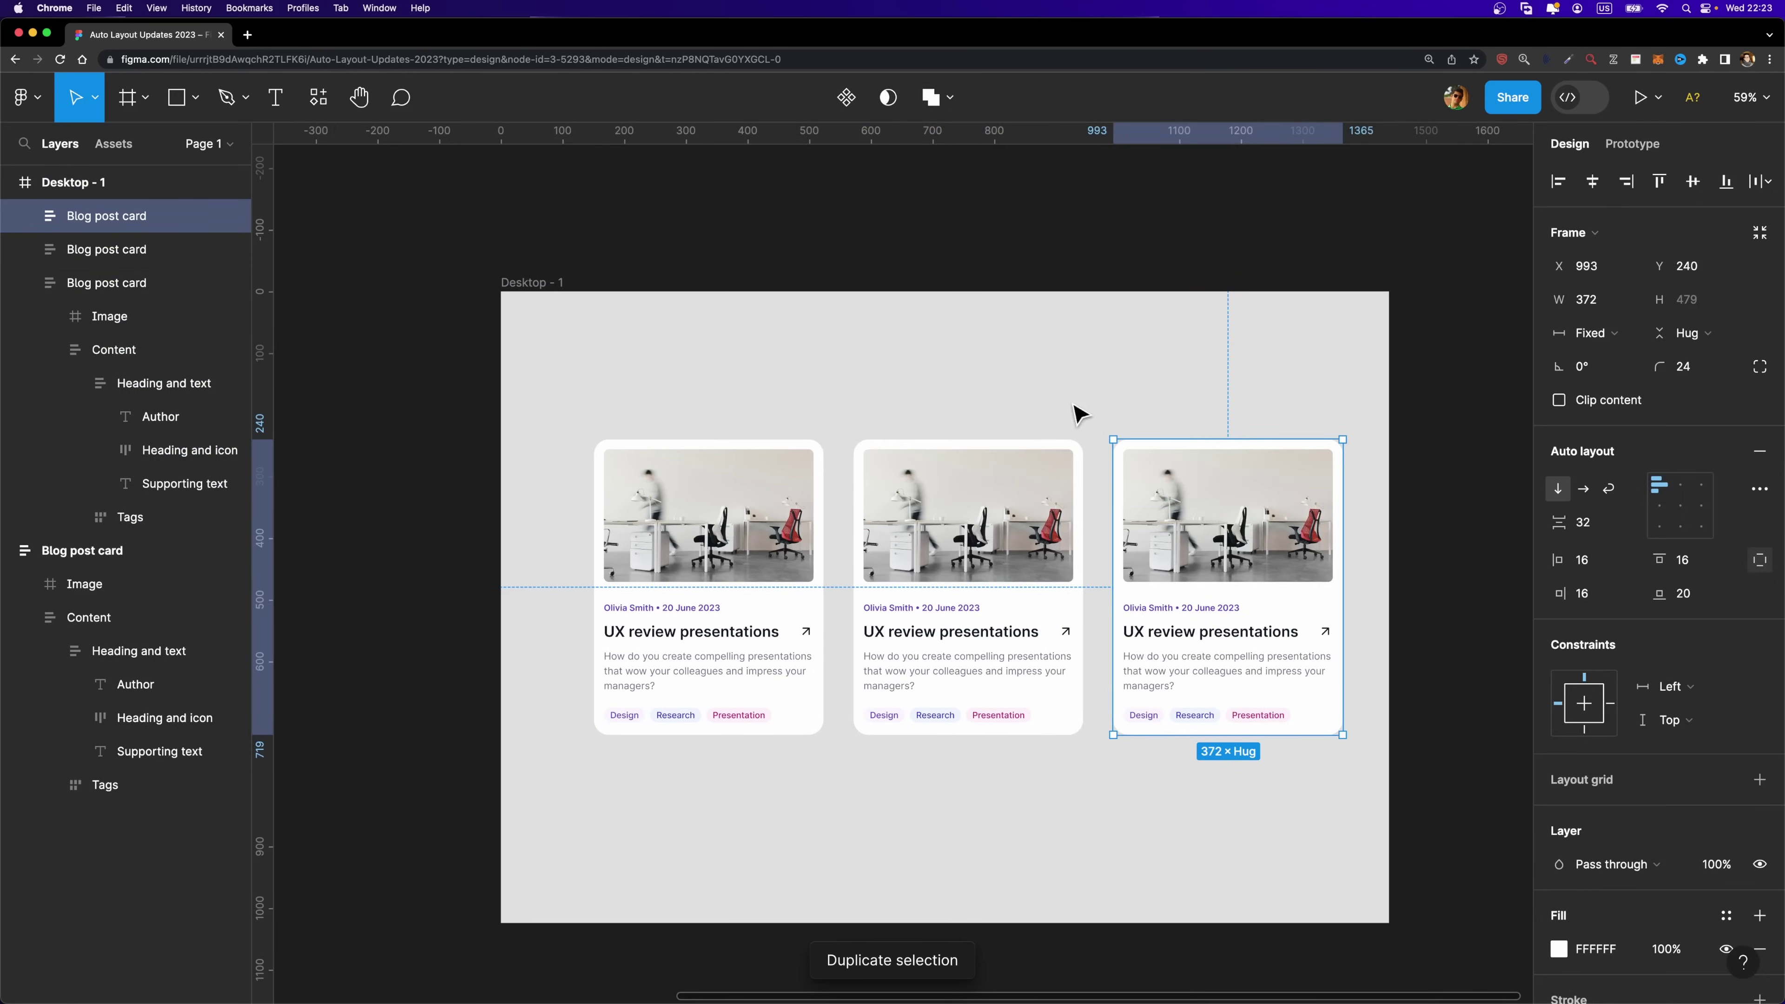
pyautogui.click(703, 534)
pyautogui.keyDown('shift'); pyautogui.click(969, 535); pyautogui.keyUp('shift')
pyautogui.keyDown('shift'); pyautogui.click(1194, 535); pyautogui.keyUp('shift')
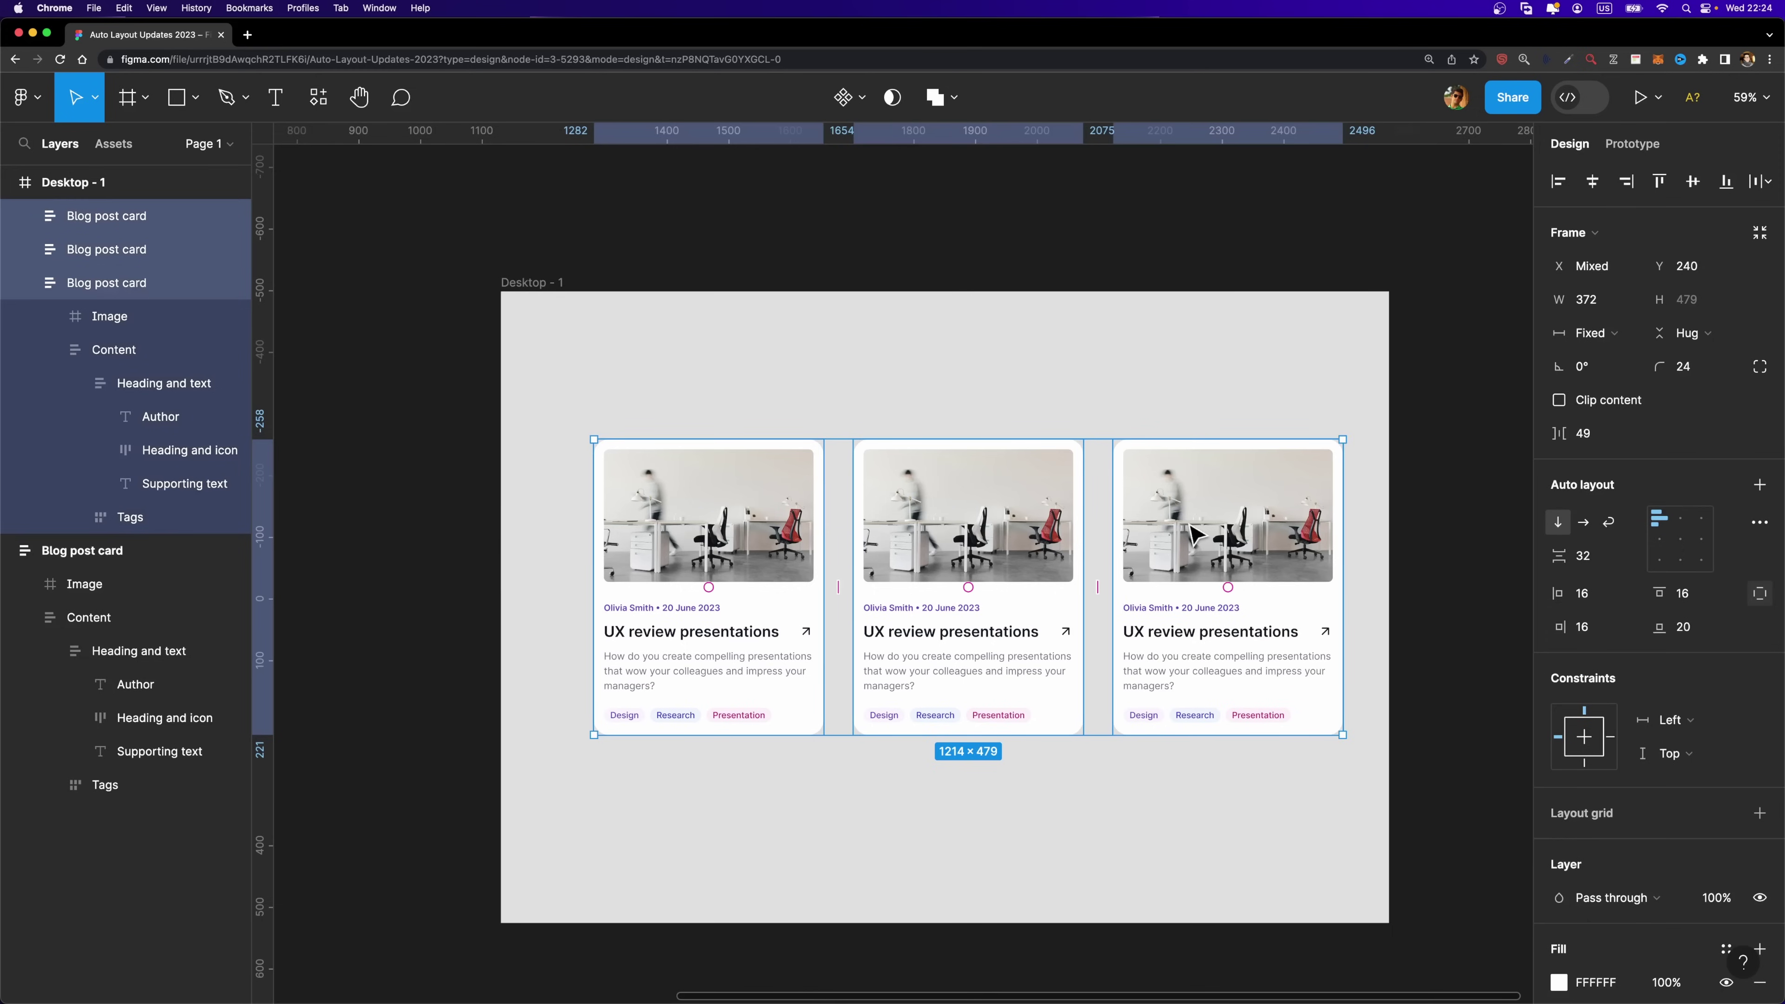
# Wrap the three selected cards in a horizontal auto layout frame
pyautogui.hotkey('shift', 'a')
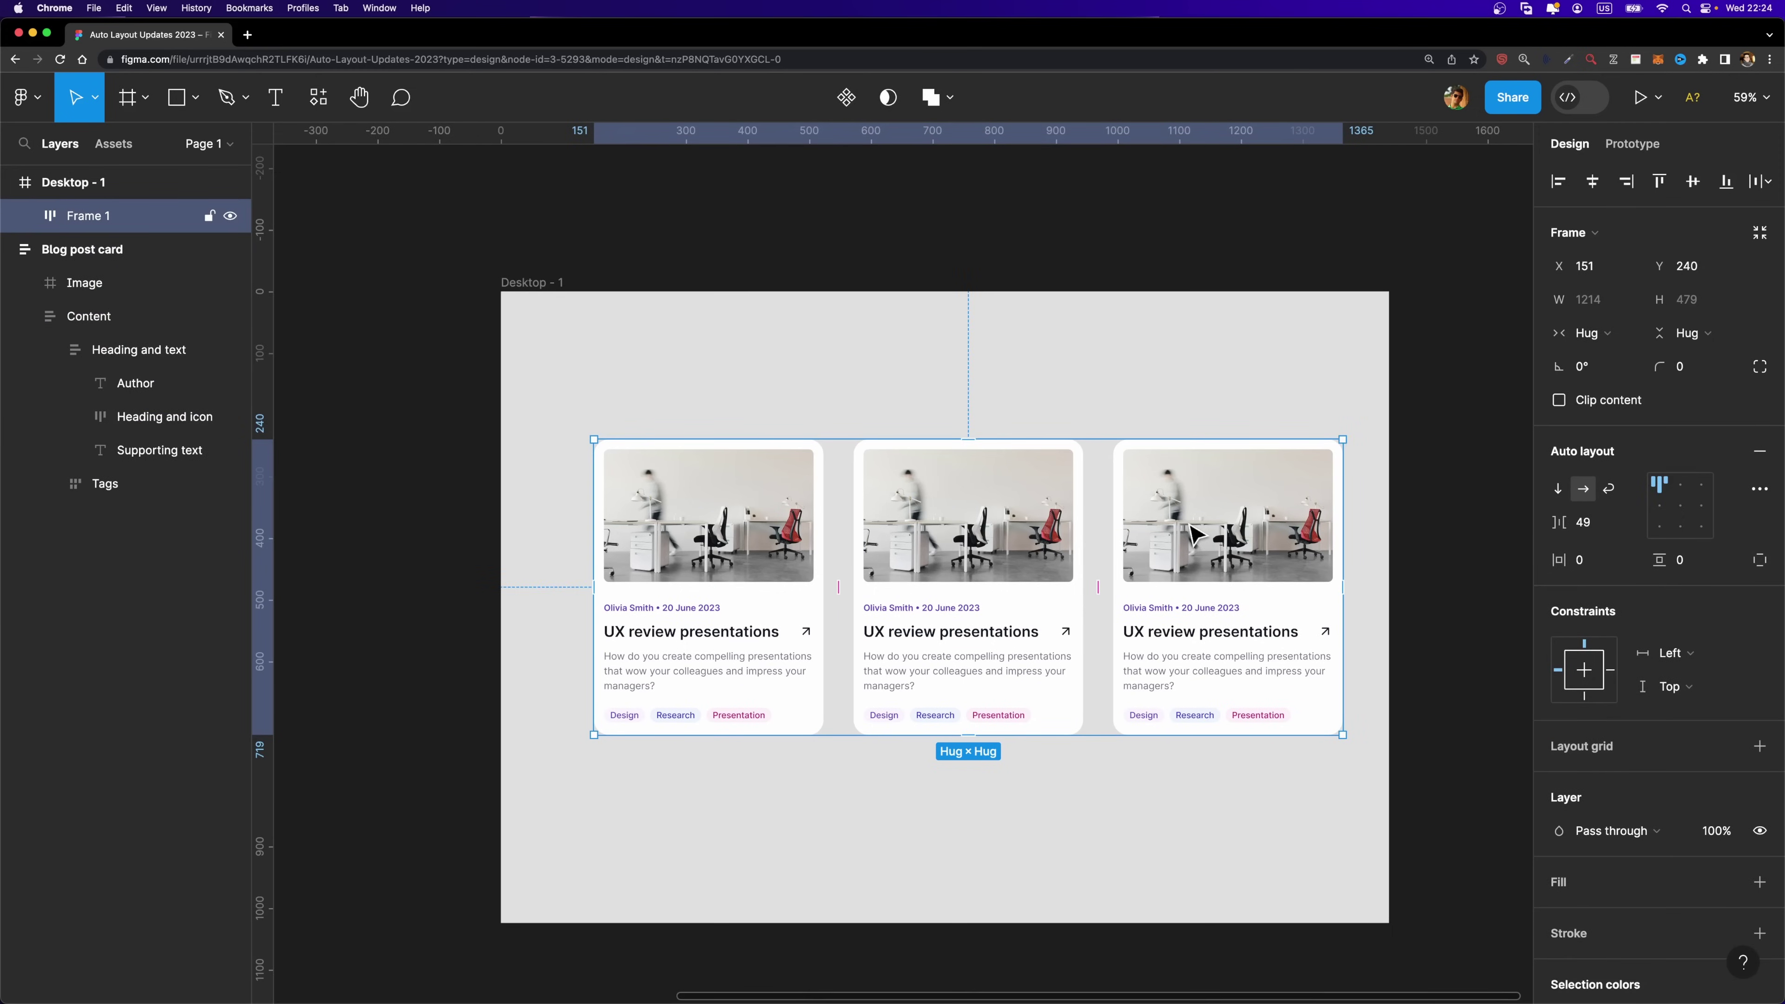
pyautogui.click(24, 215)
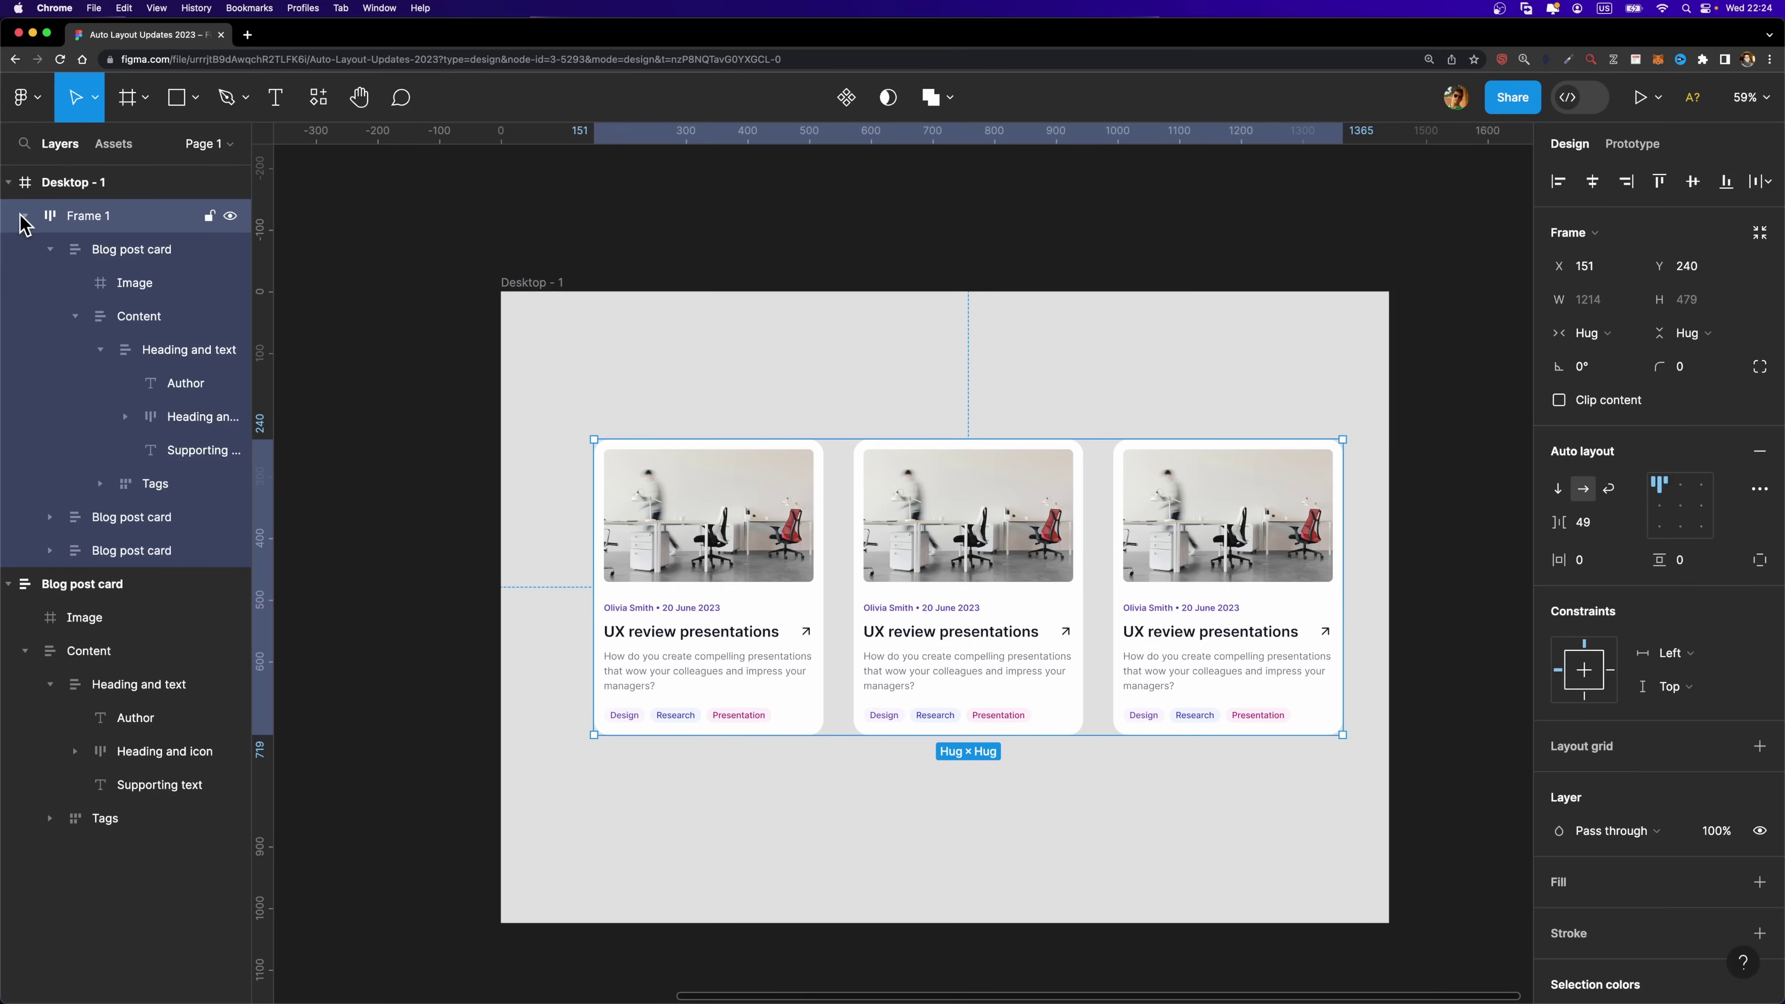
pyautogui.click(53, 259)
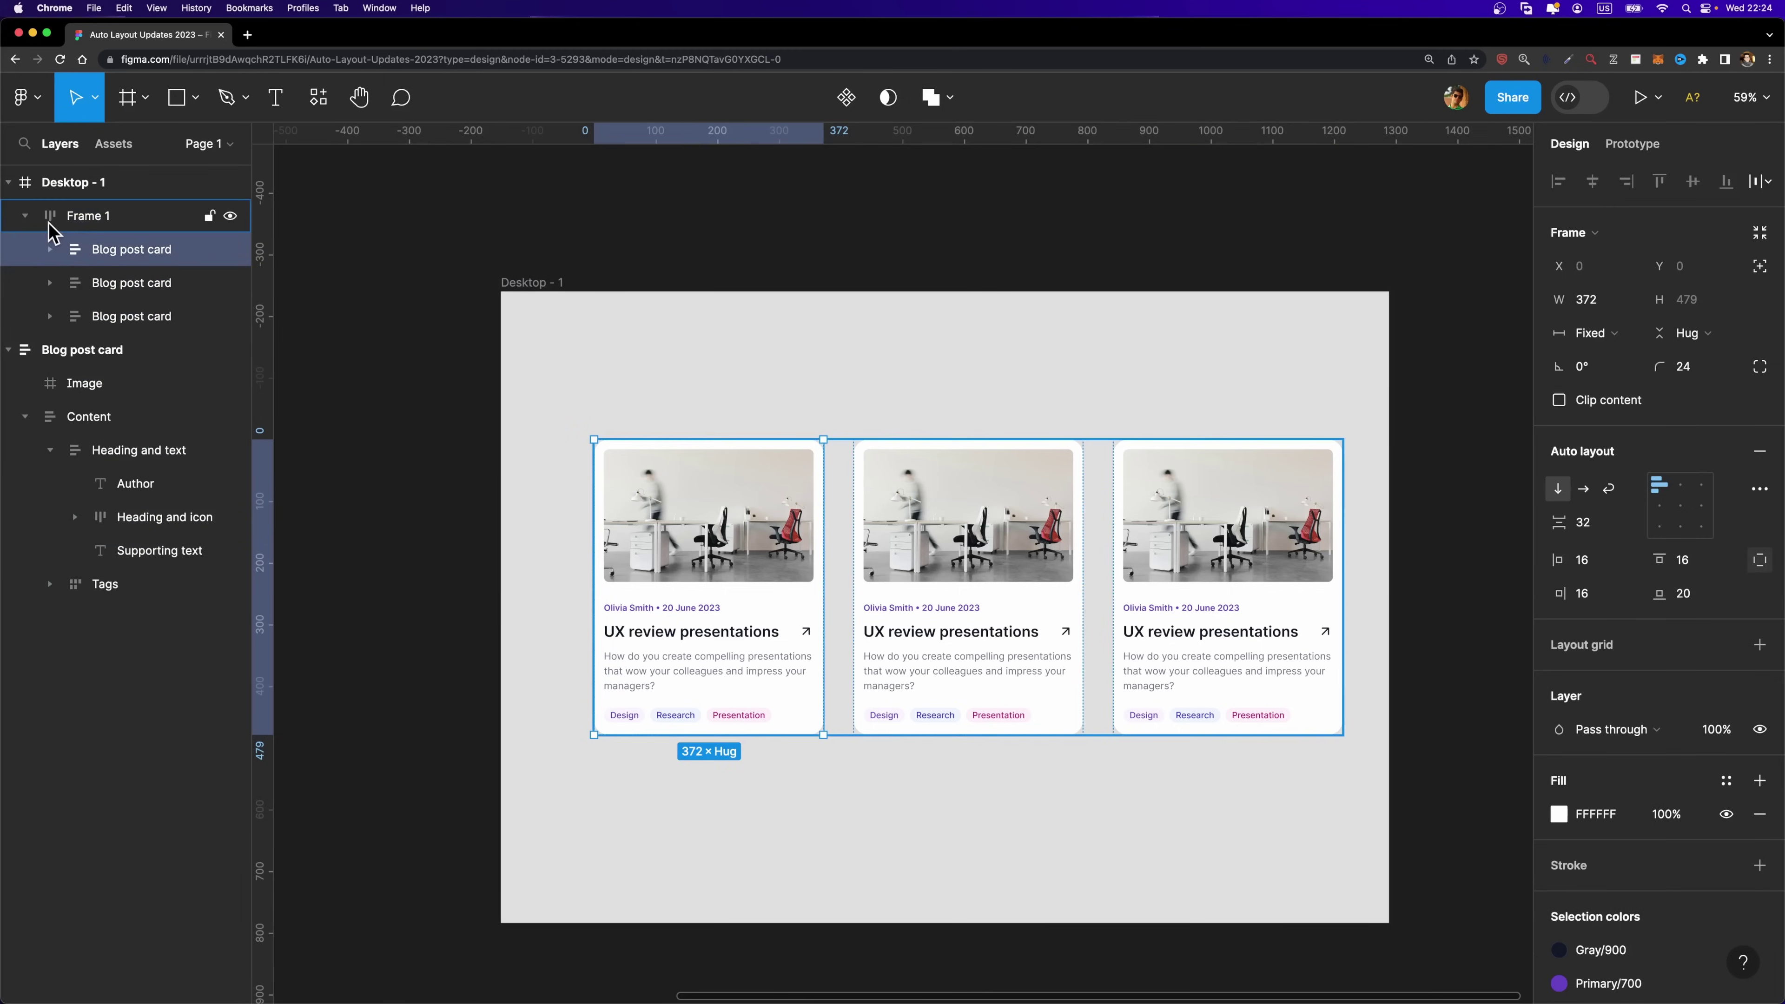
# Rename the new frame 'Cards' and centre it horizontally on Desktop - 1
pyautogui.doubleClick(111, 218)
pyautogui.write('Cards')
pyautogui.press('Return')
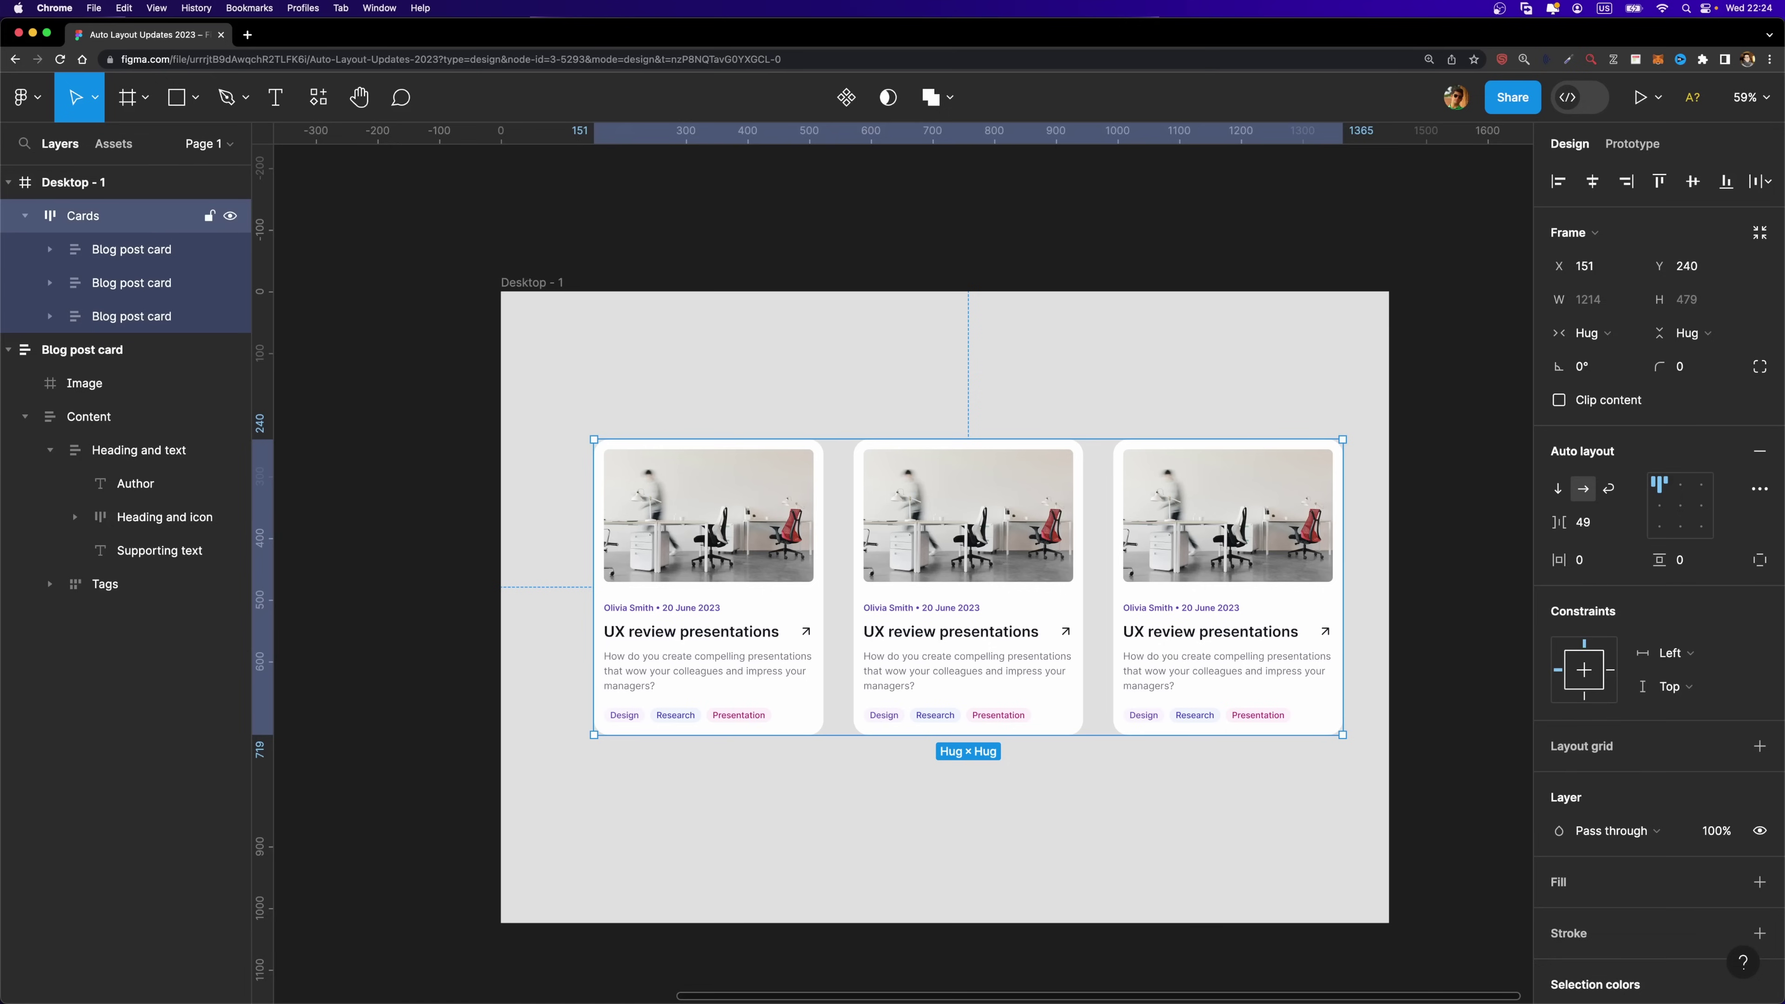
pyautogui.click(1592, 181)
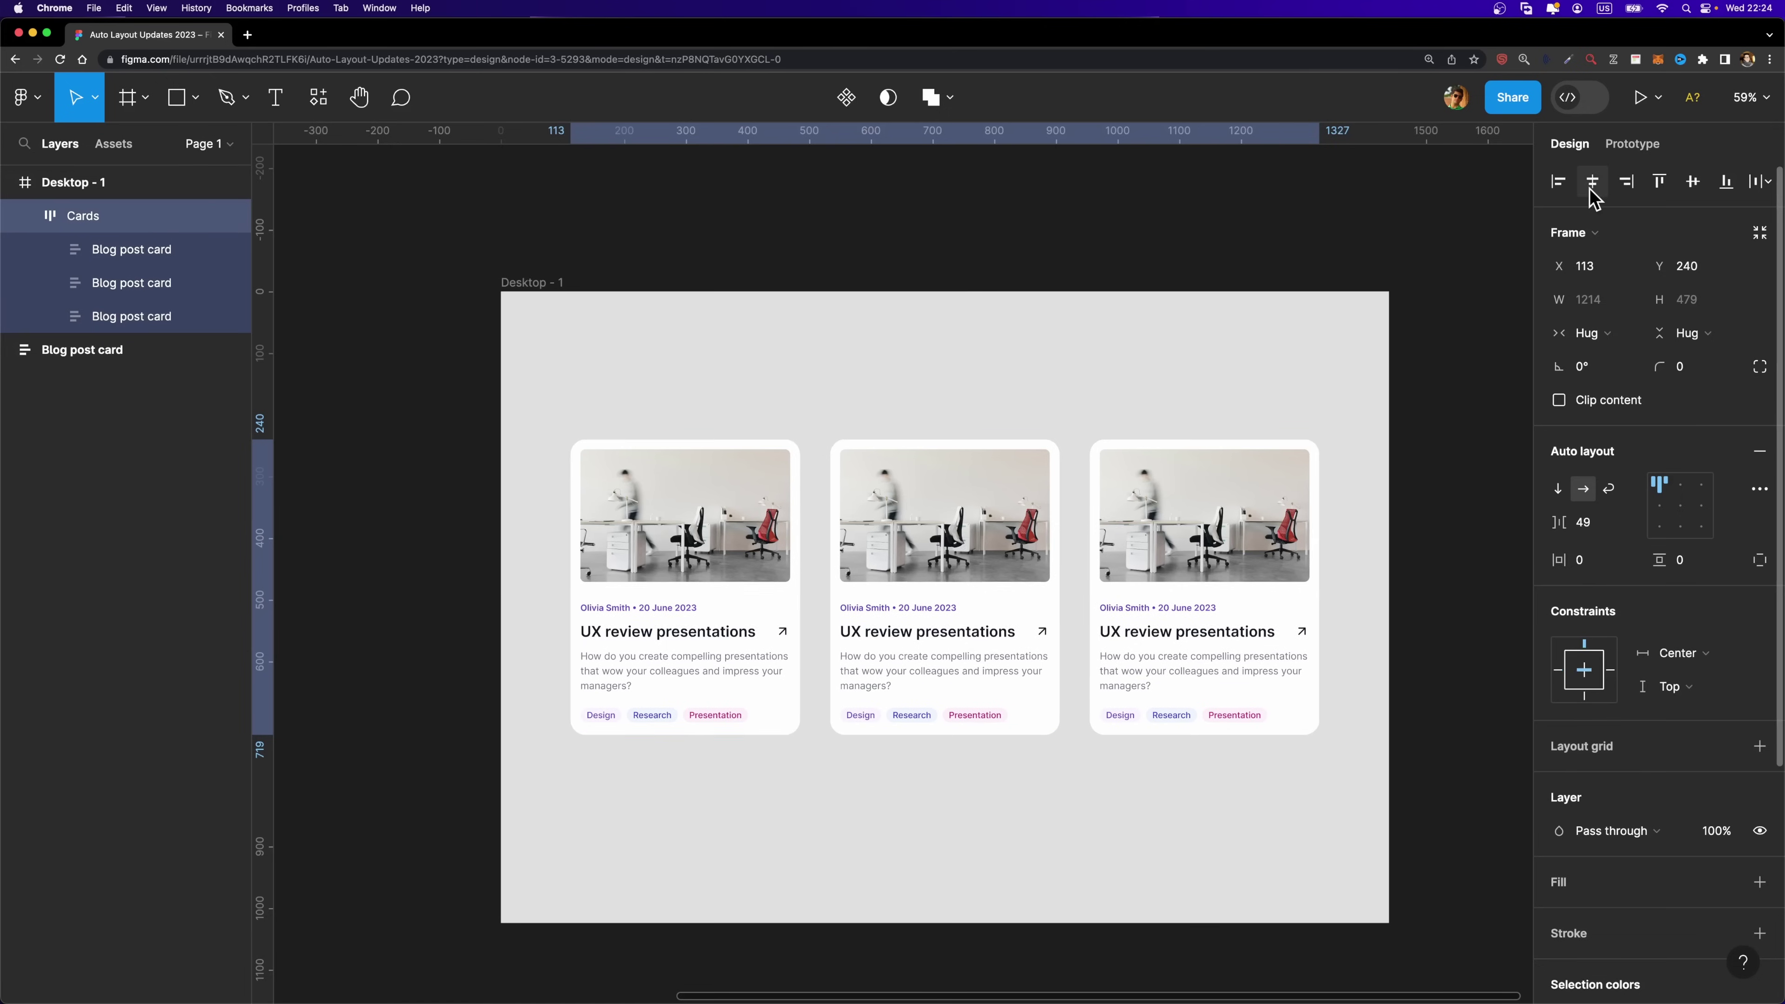
# Align the Cards frame to the vertical centre and set its card gap to 50
pyautogui.click(1692, 181)
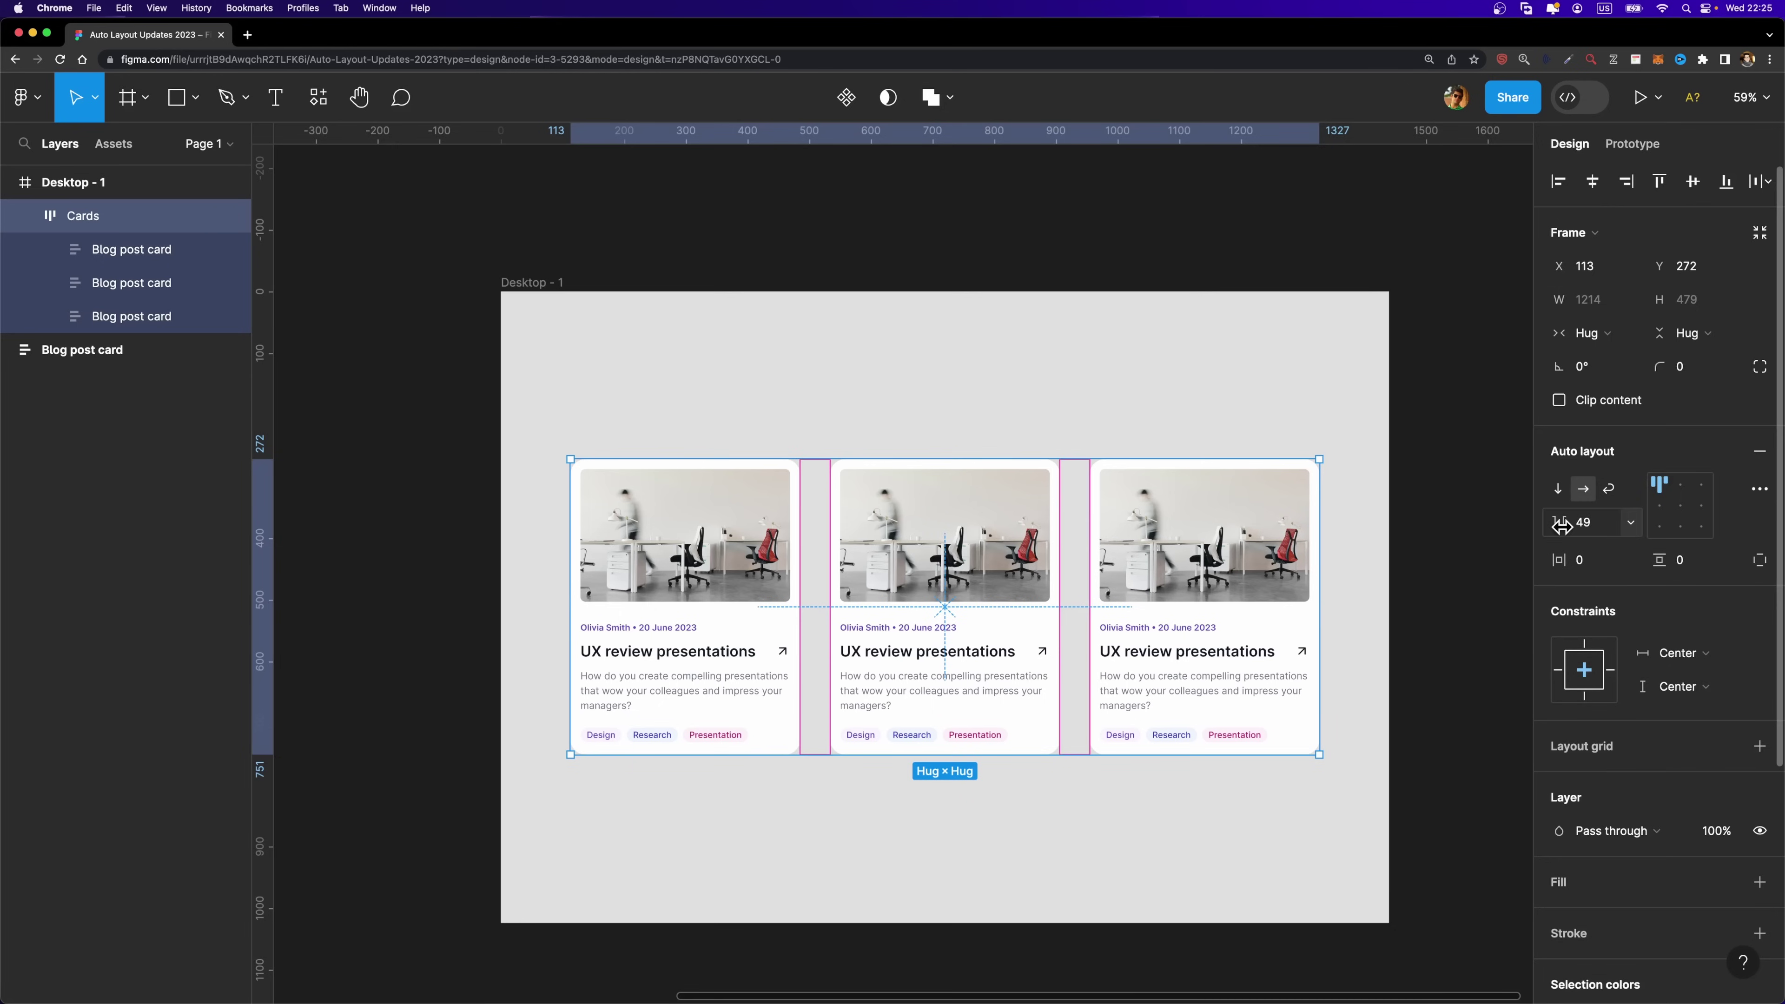
pyautogui.click(1595, 524)
pyautogui.write('50')
pyautogui.press('Return')
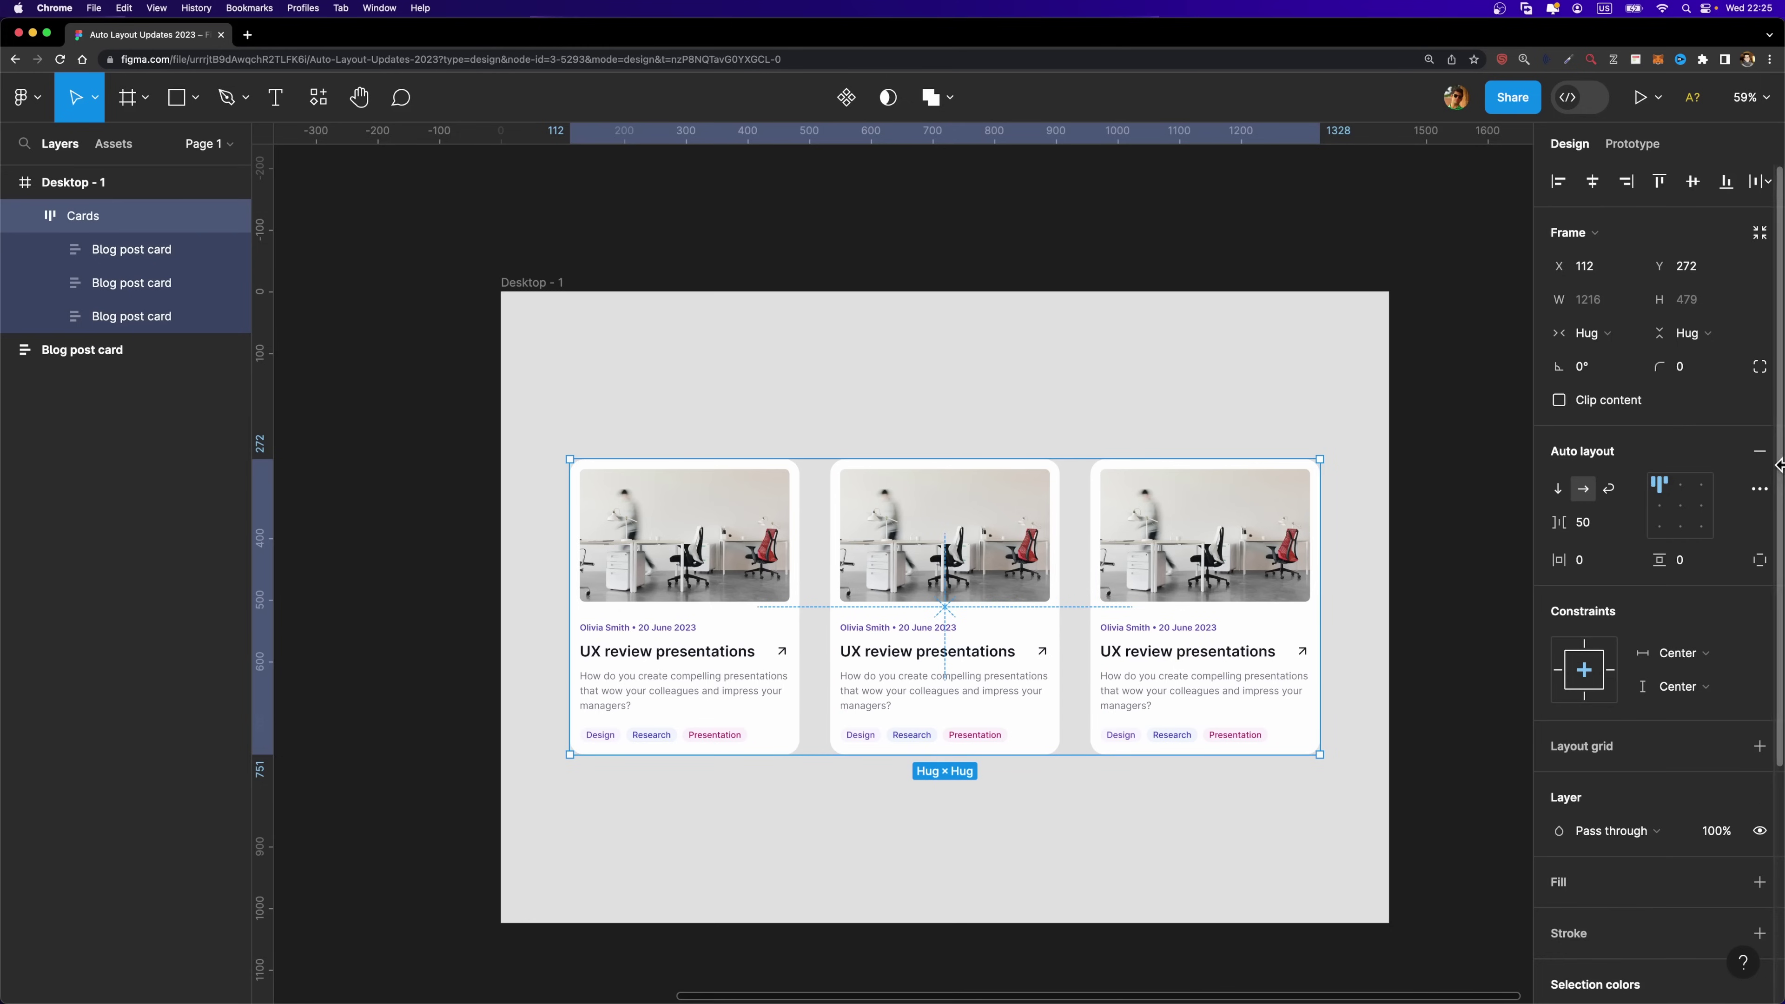
pyautogui.click(1758, 489)
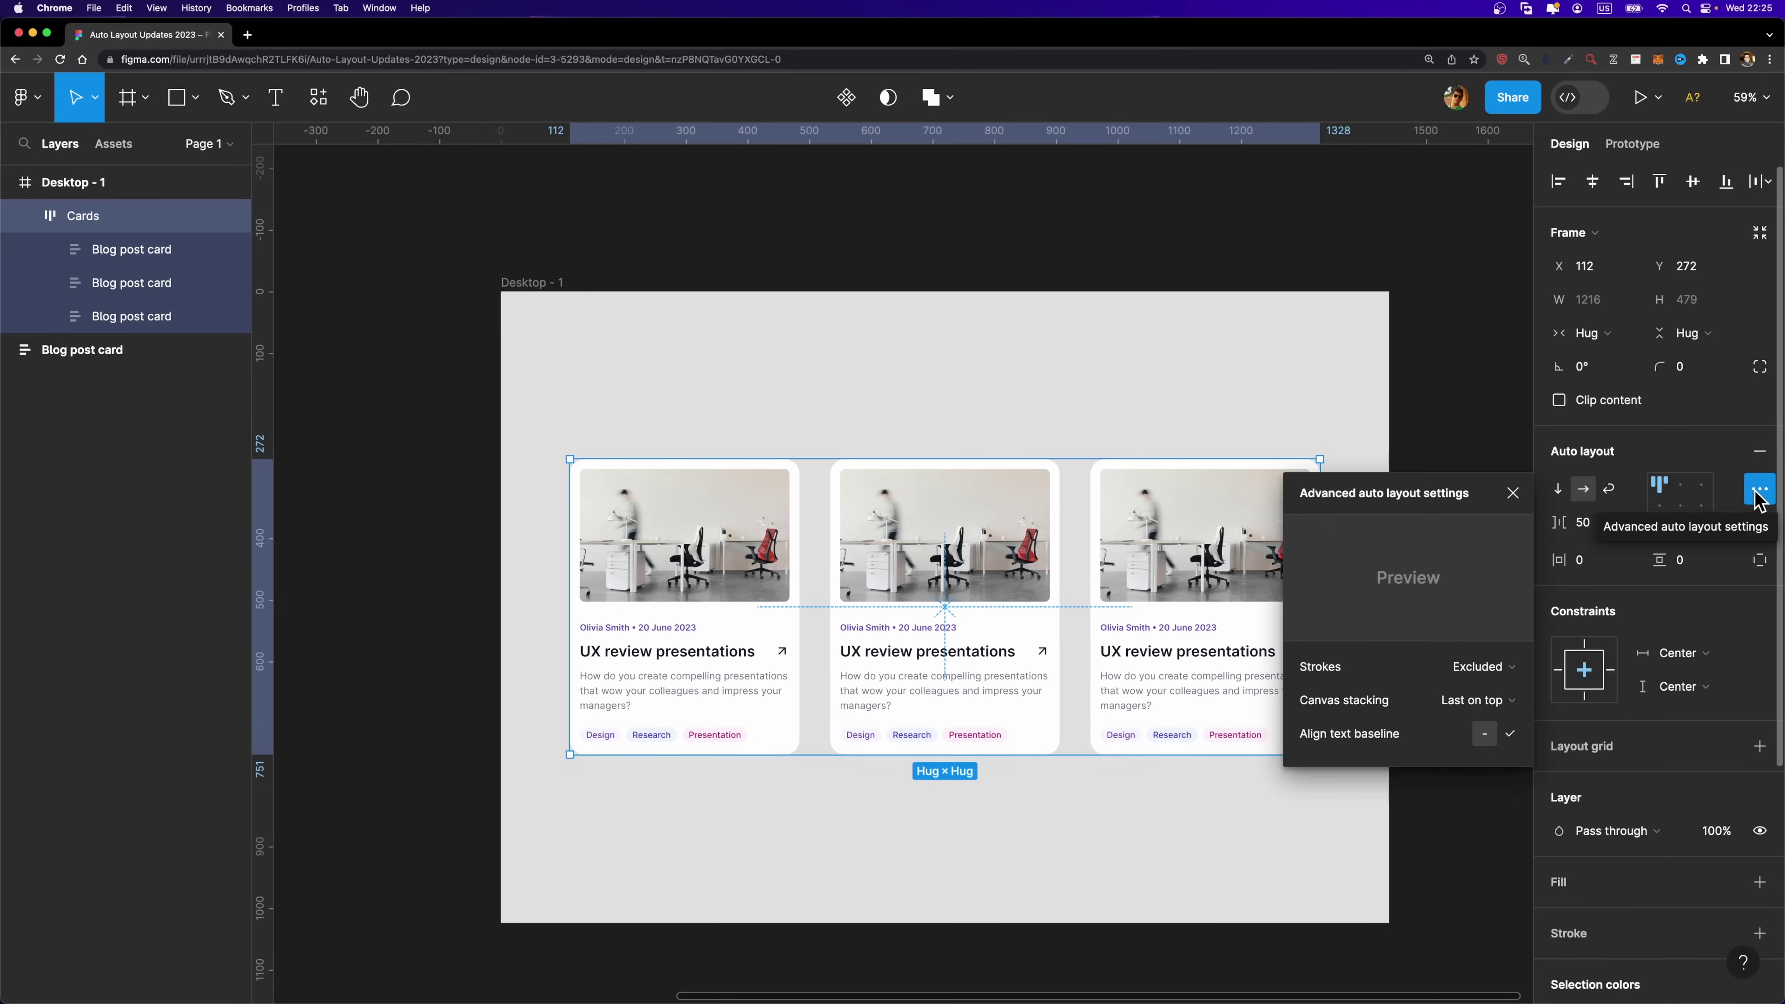
pyautogui.moveTo(1335, 664)
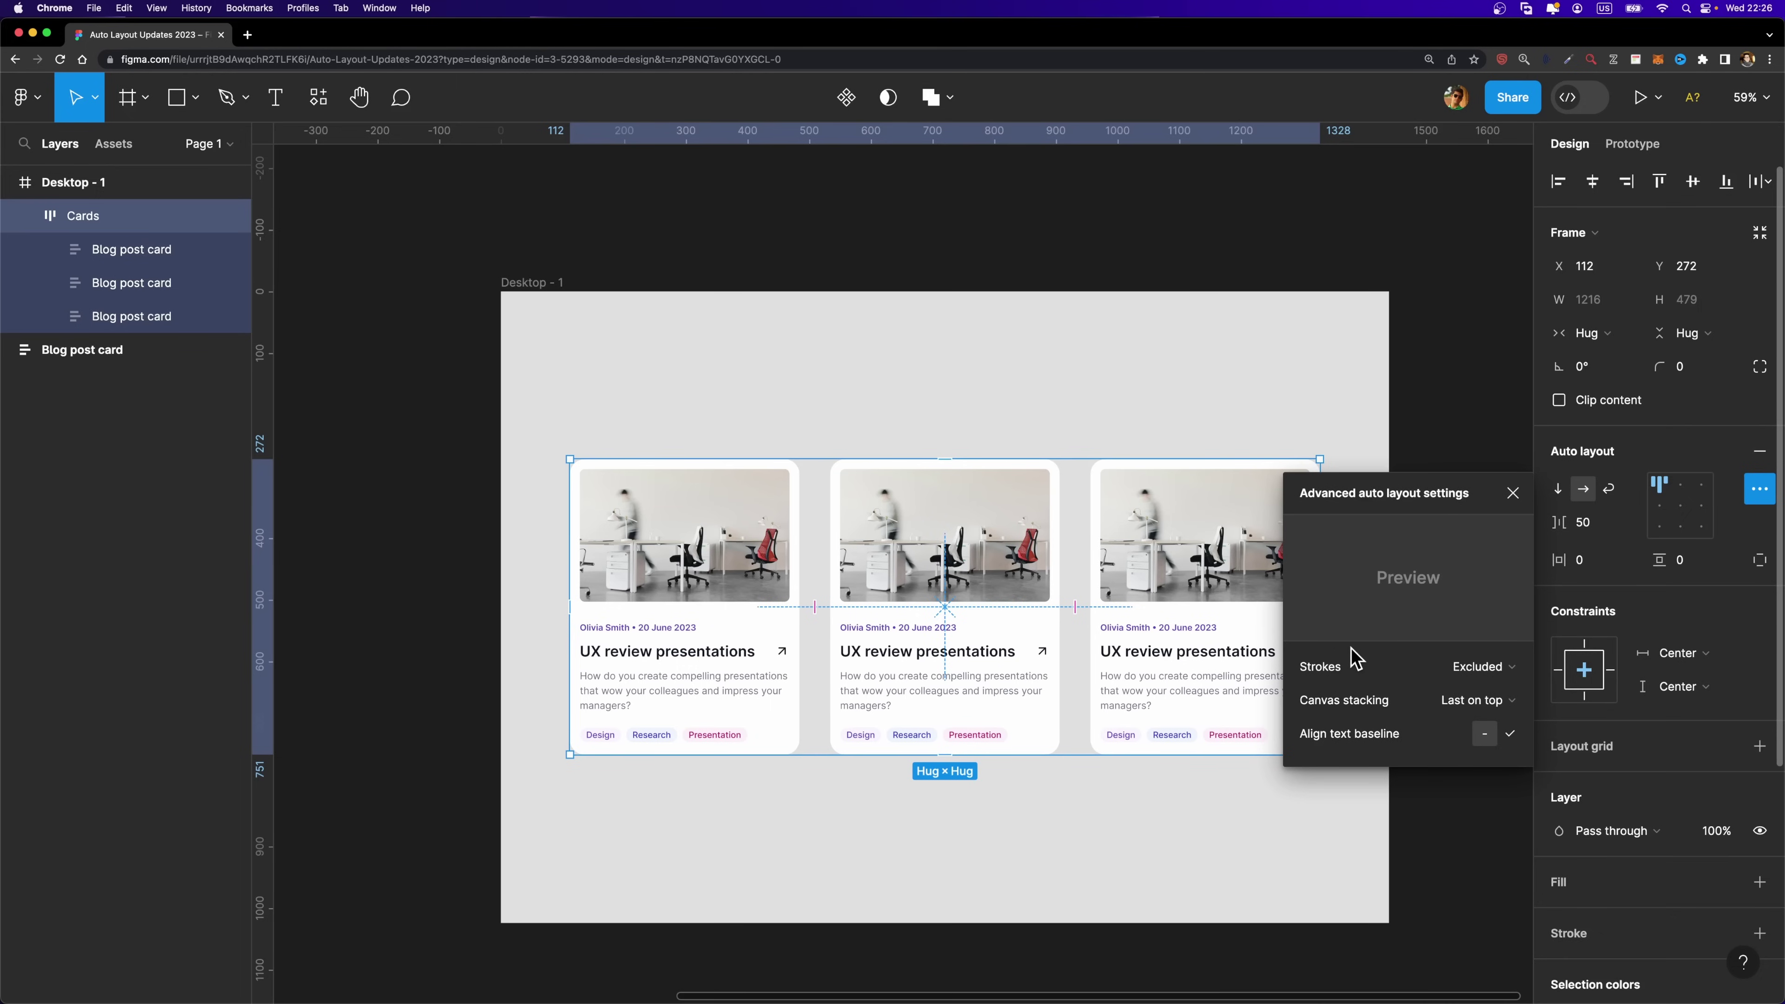
pyautogui.click(1512, 492)
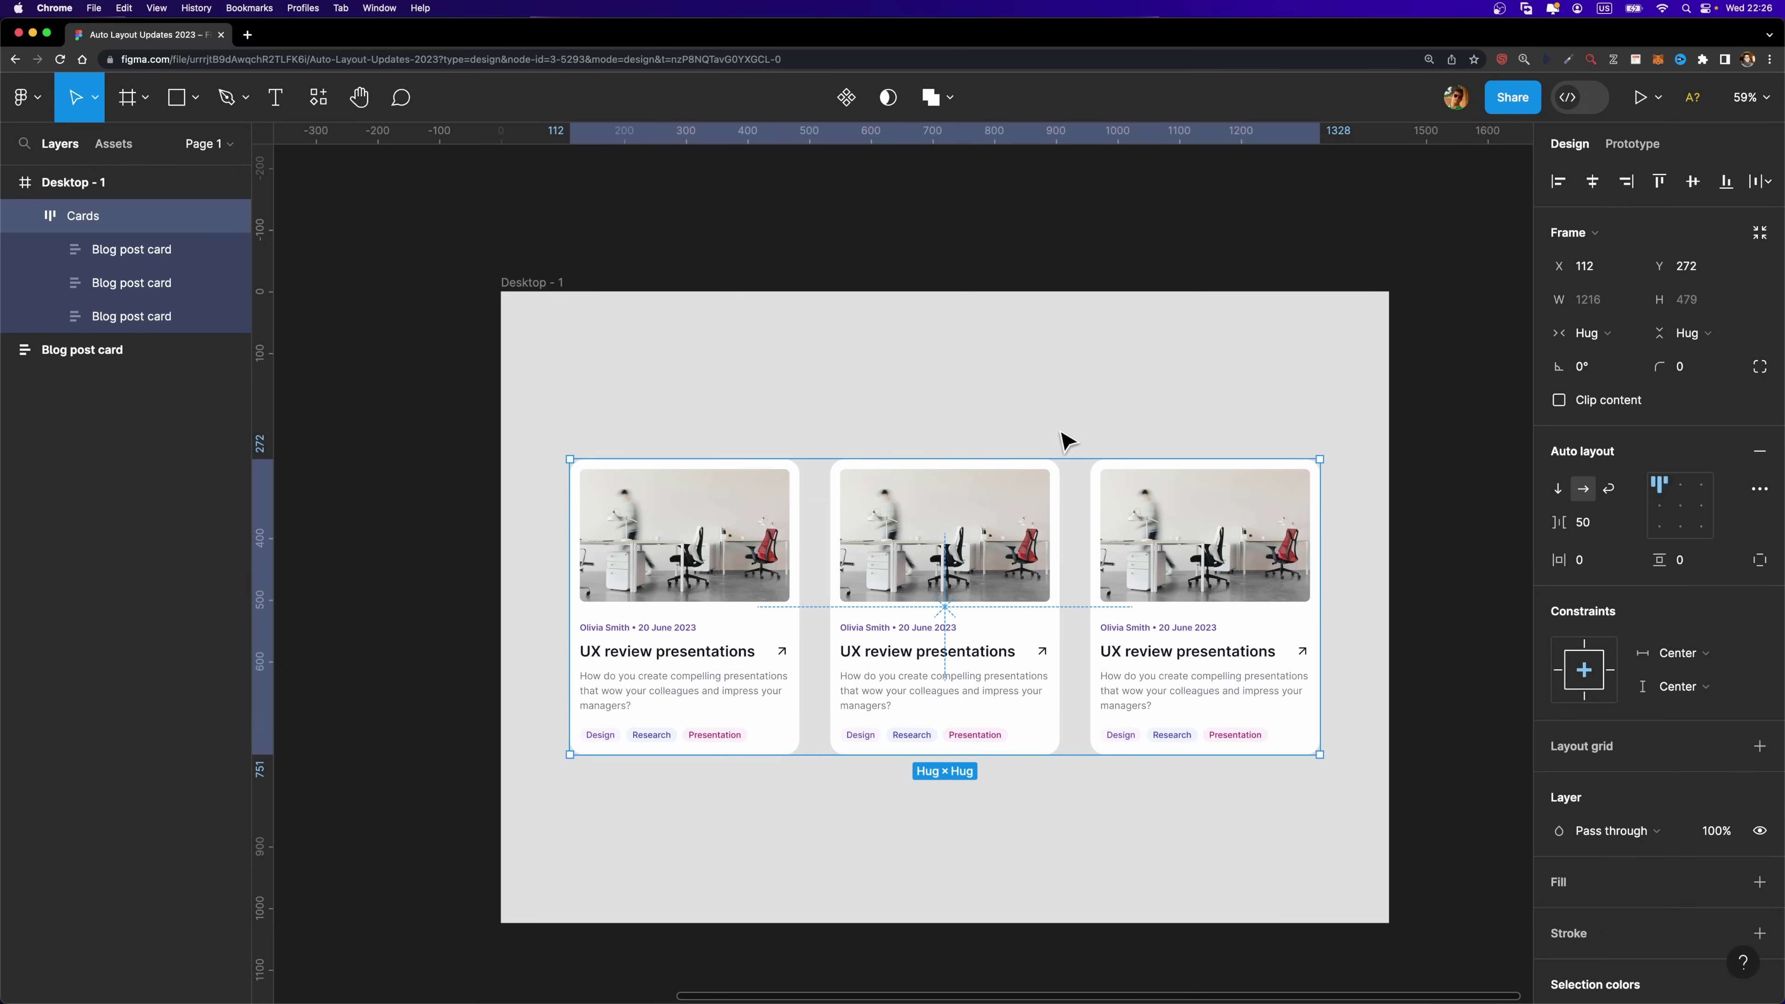
# Switch the Cards frame's gap to Auto, test-resize the 1201-wide frame, then select the cards
pyautogui.click(1630, 527)
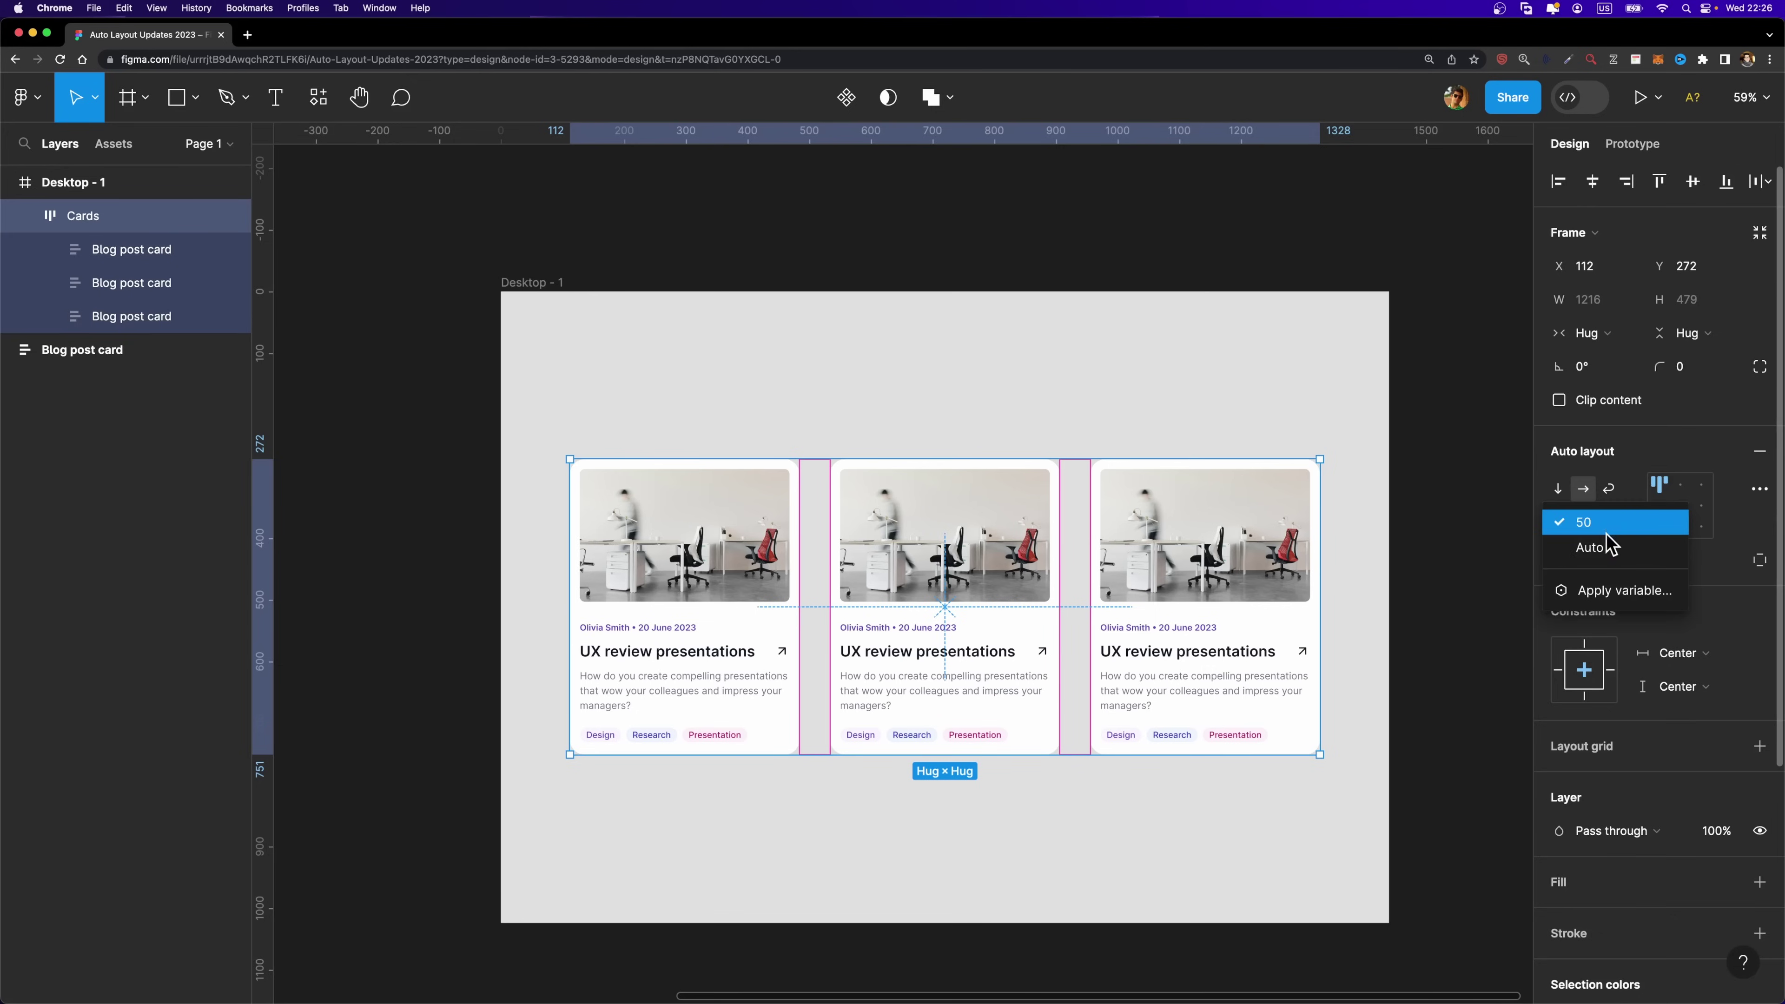
pyautogui.click(1615, 553)
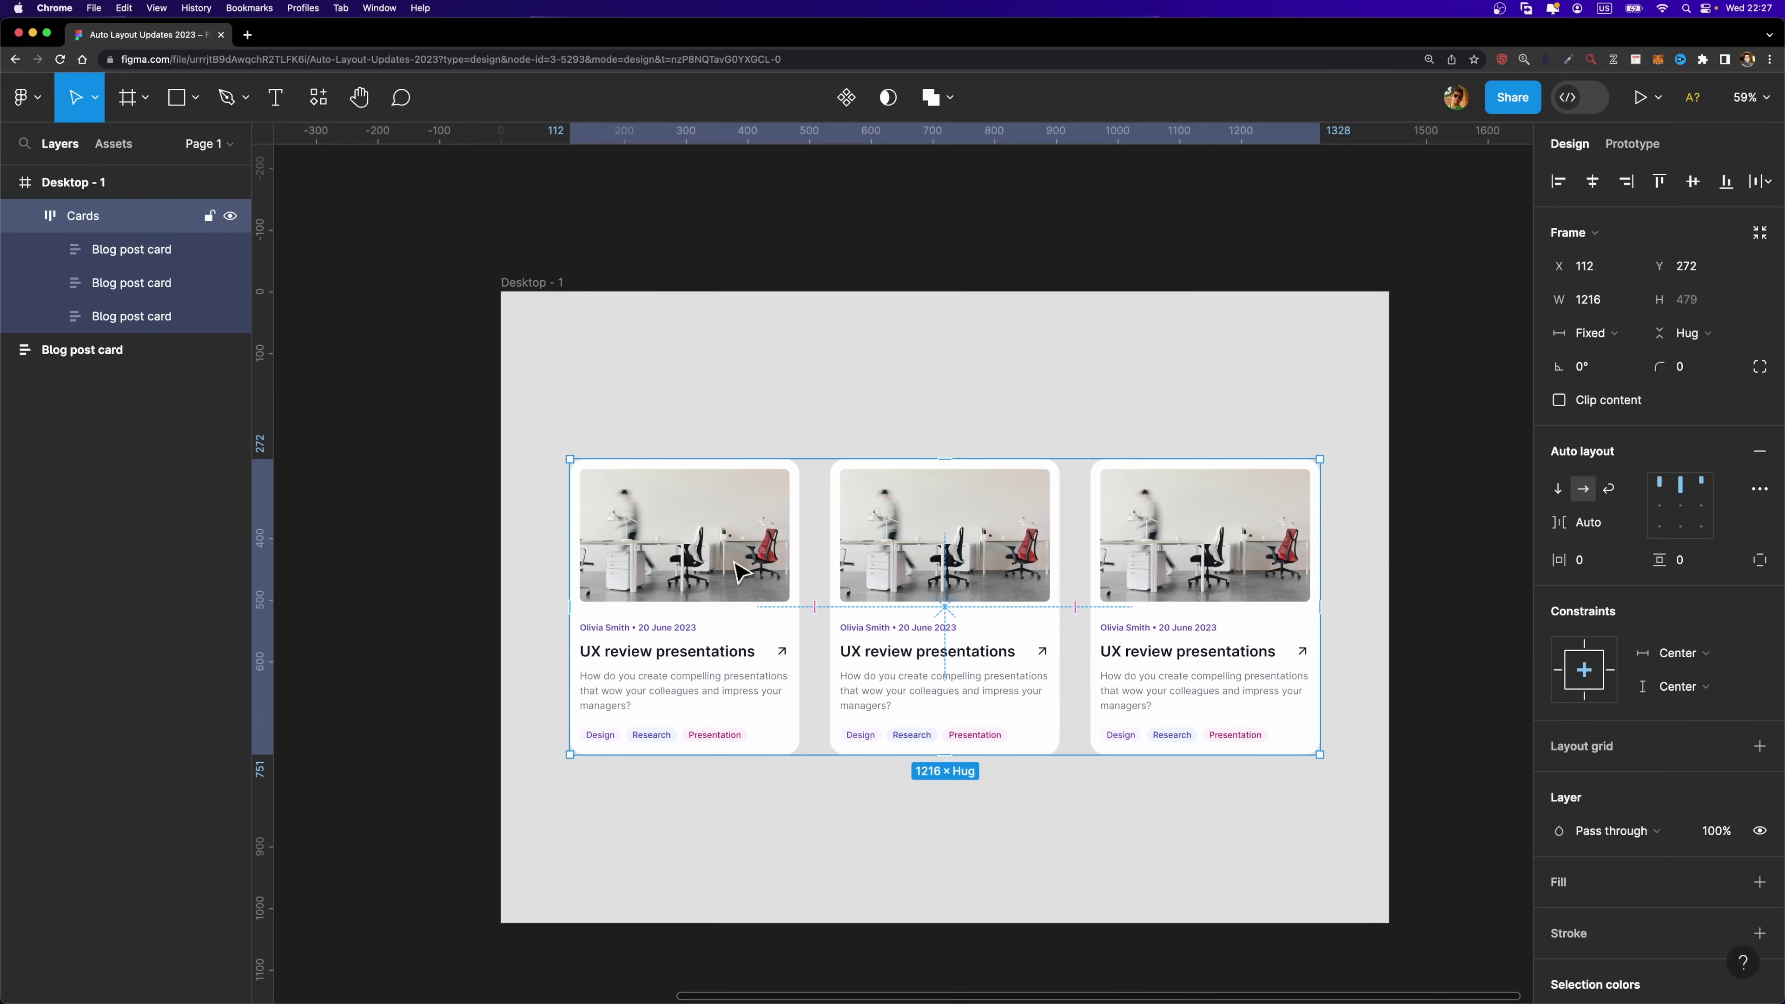
pyautogui.moveTo(1318, 514)
pyautogui.mouseDown()
pyautogui.moveTo(1286, 509)
pyautogui.moveTo(1367, 509)
pyautogui.moveTo(1311, 512)
pyautogui.mouseUp()
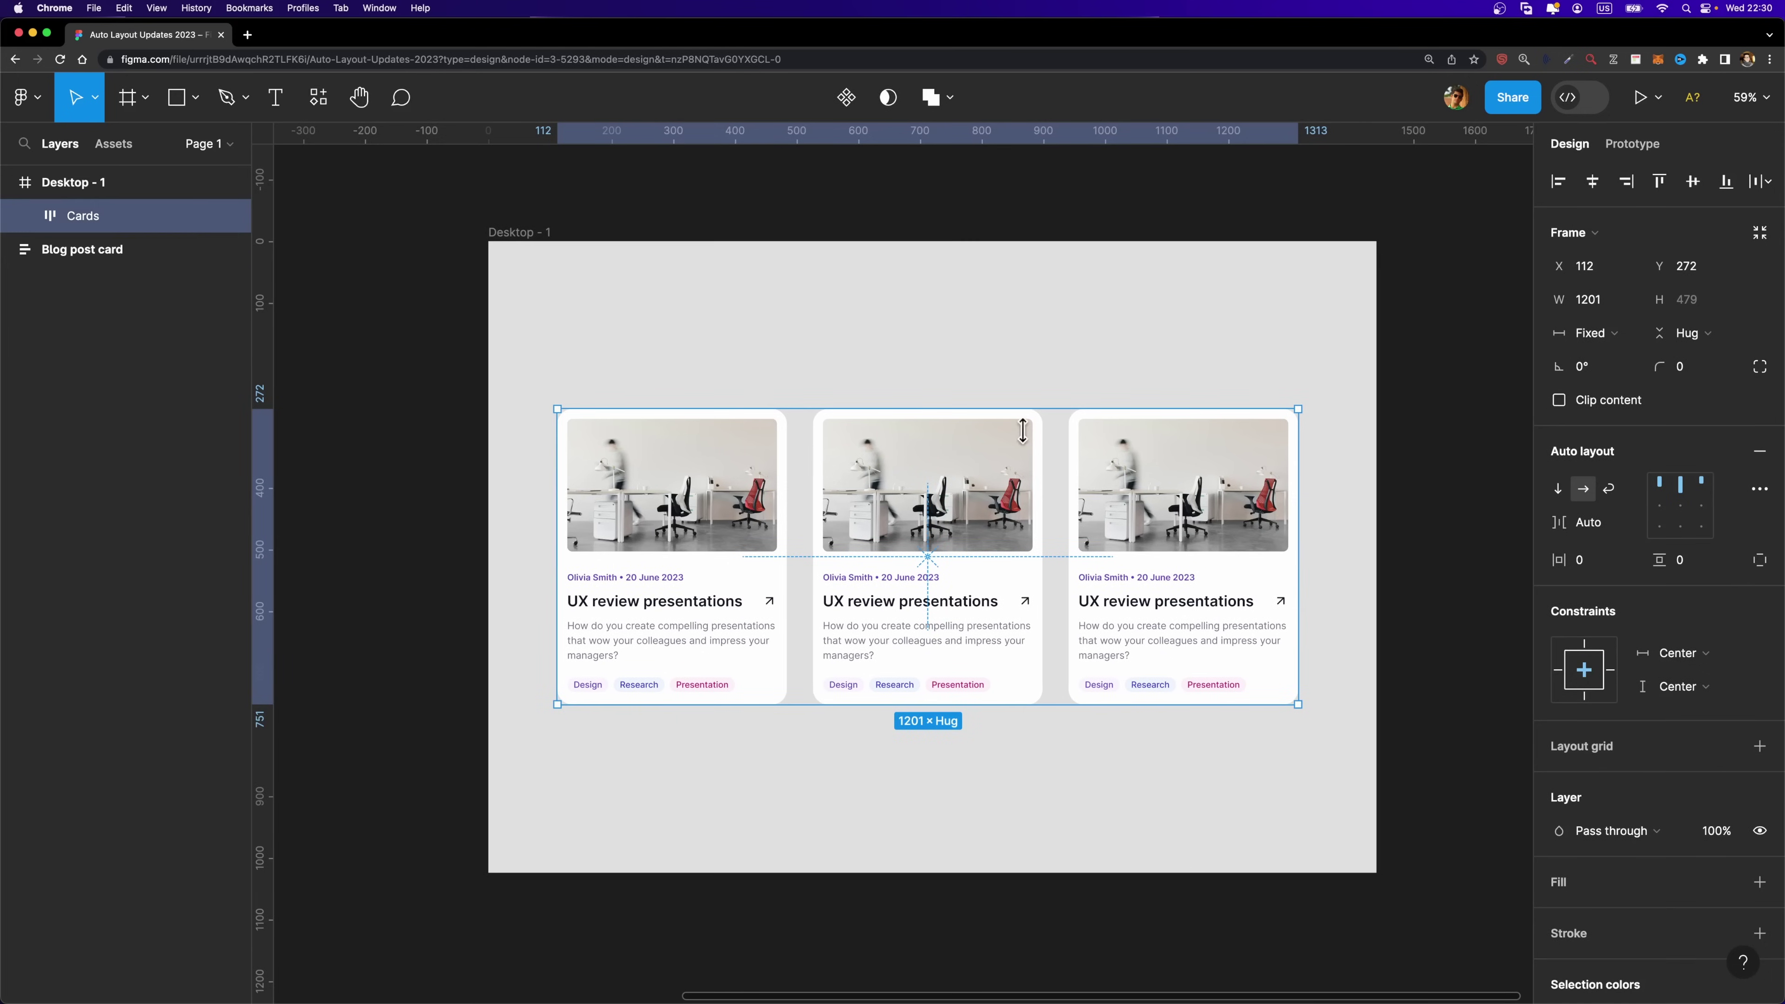
pyautogui.moveTo(1297, 464)
pyautogui.mouseDown()
pyautogui.moveTo(1266, 460)
pyautogui.moveTo(1297, 464)
pyautogui.mouseUp()
pyautogui.press('Return')
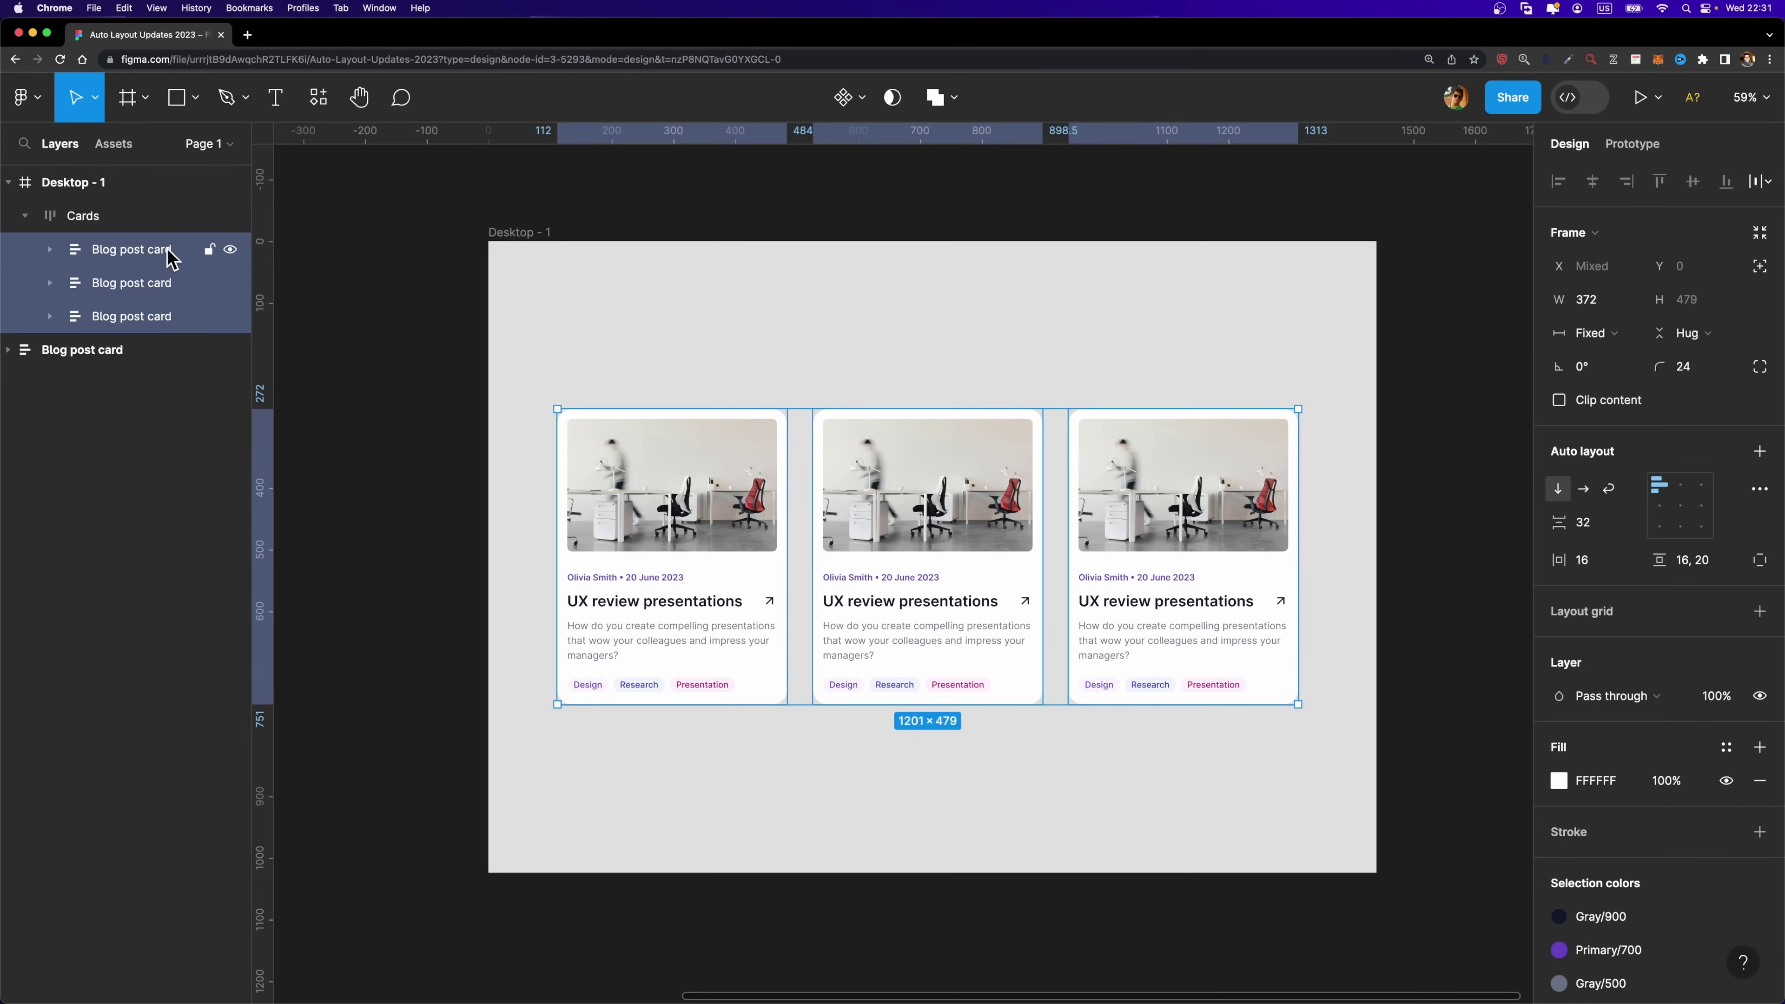
# Set the cards to Fill container width and give the Cards frame a fixed 32 gap
pyautogui.click(1615, 336)
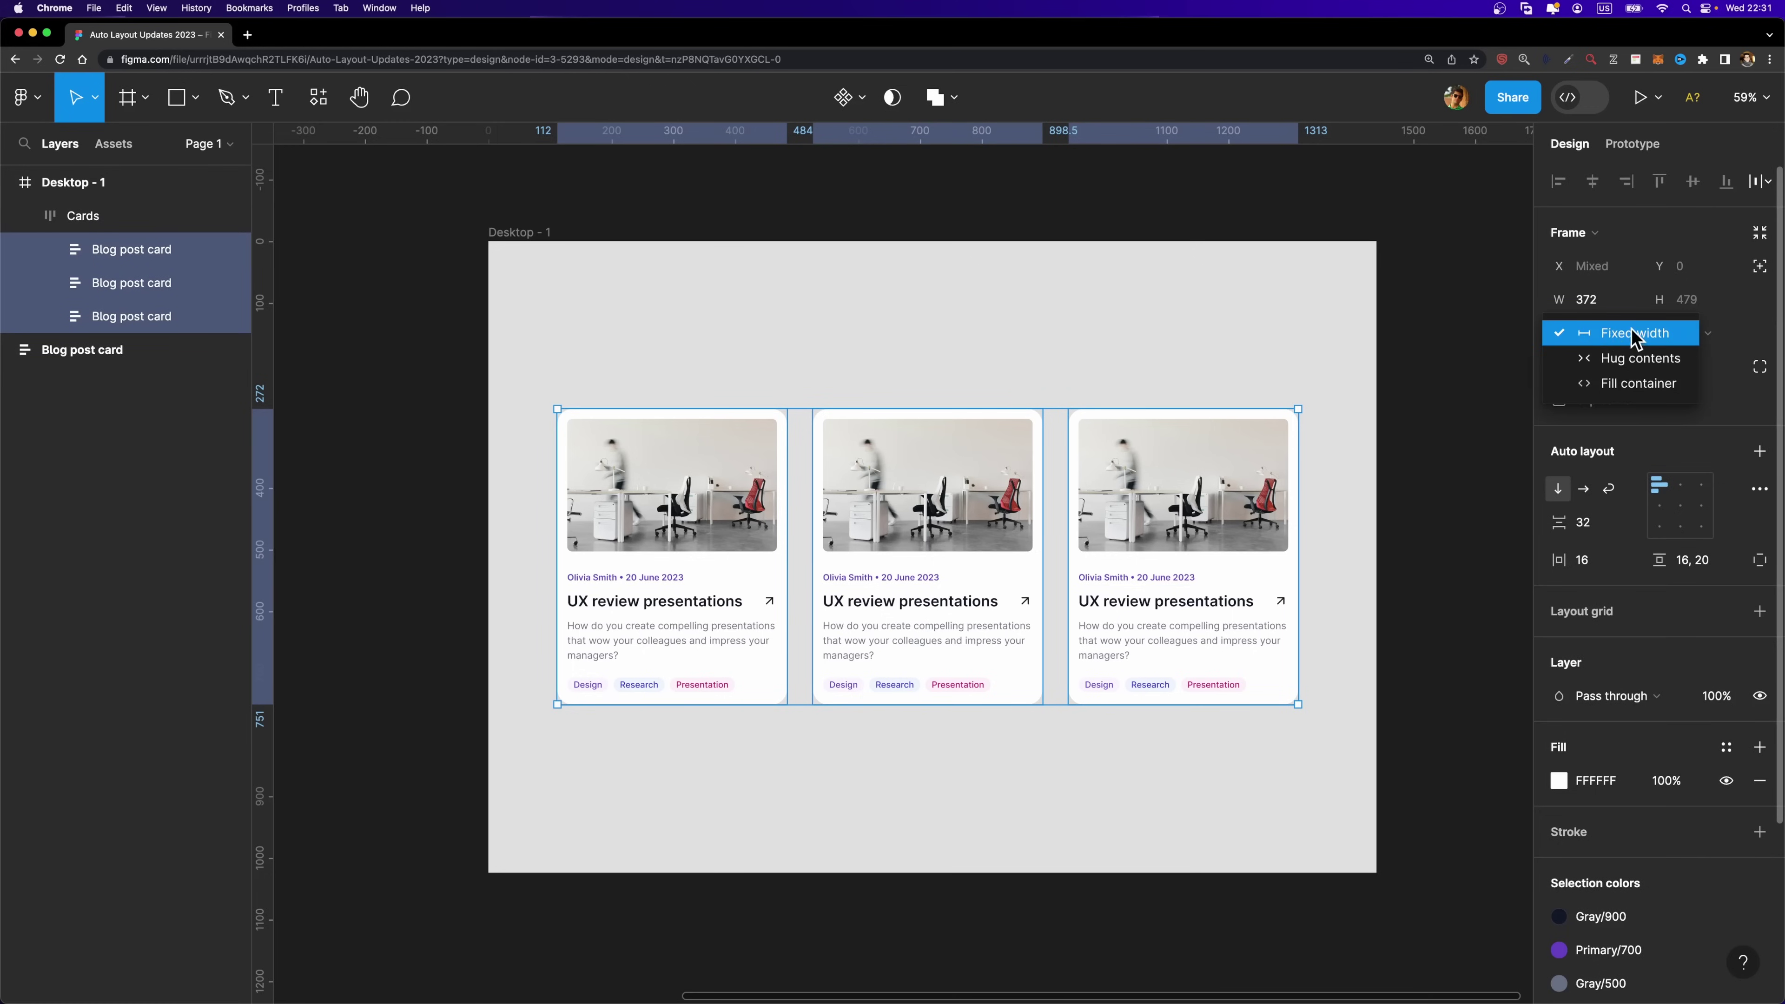
pyautogui.click(1619, 383)
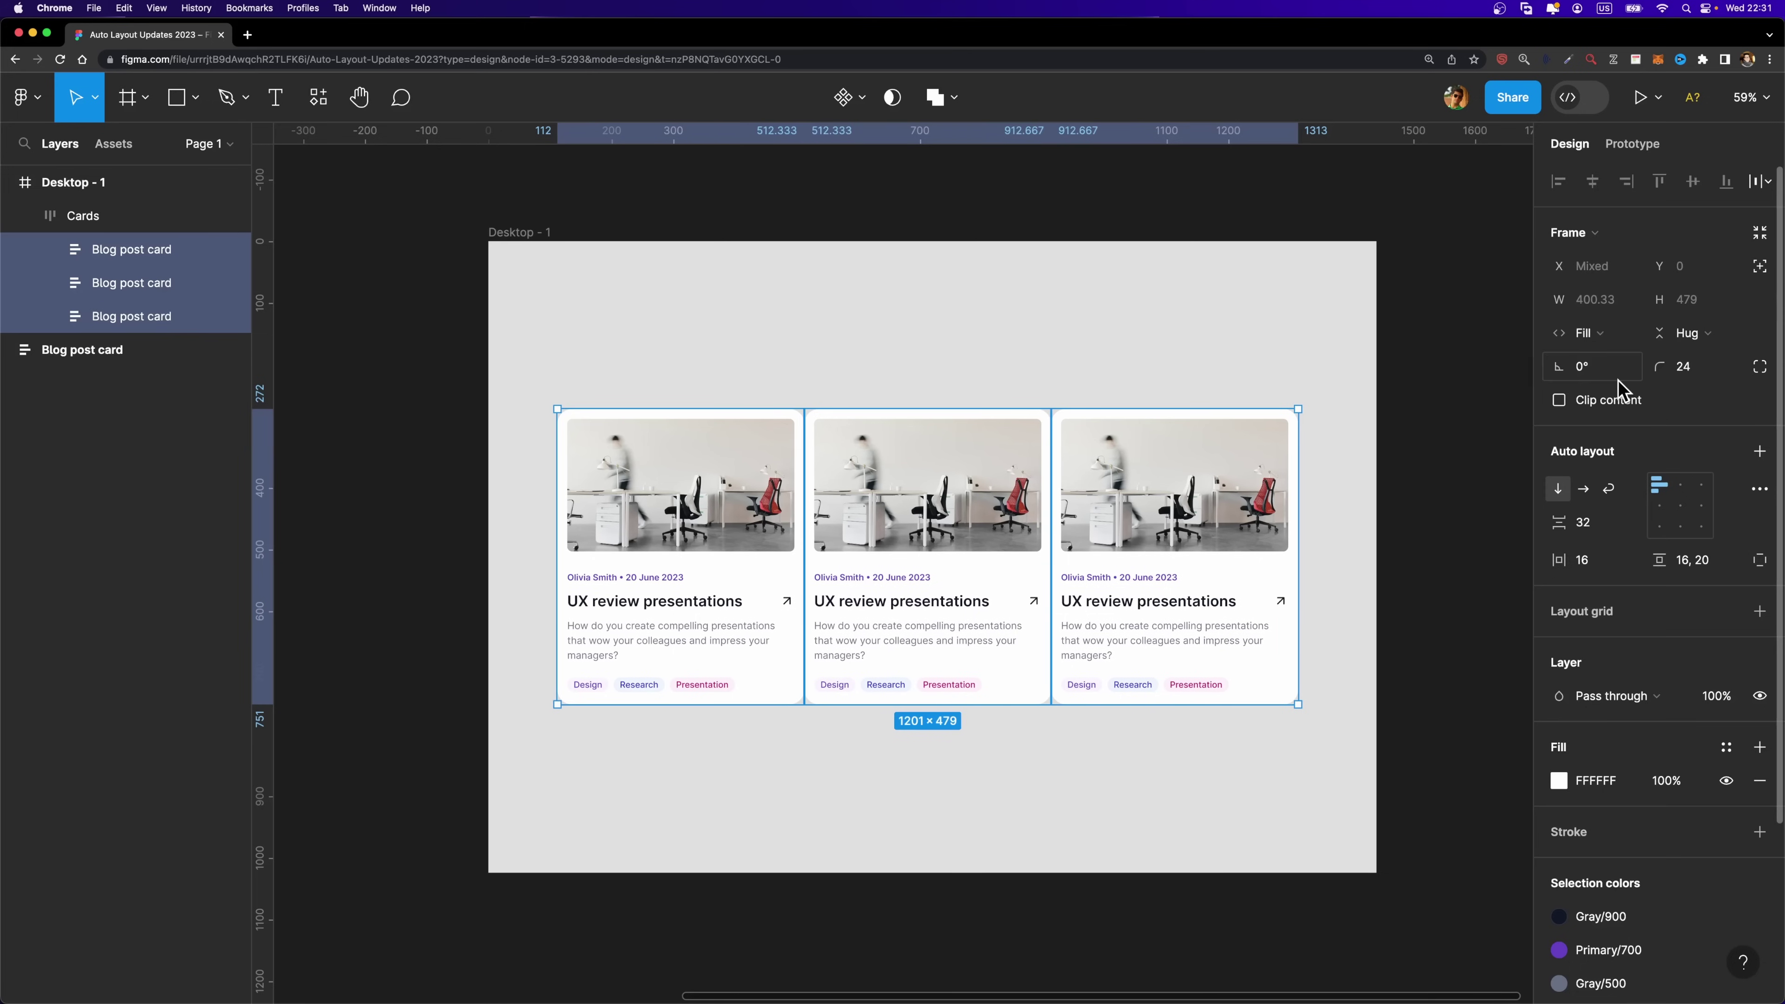
pyautogui.click(88, 218)
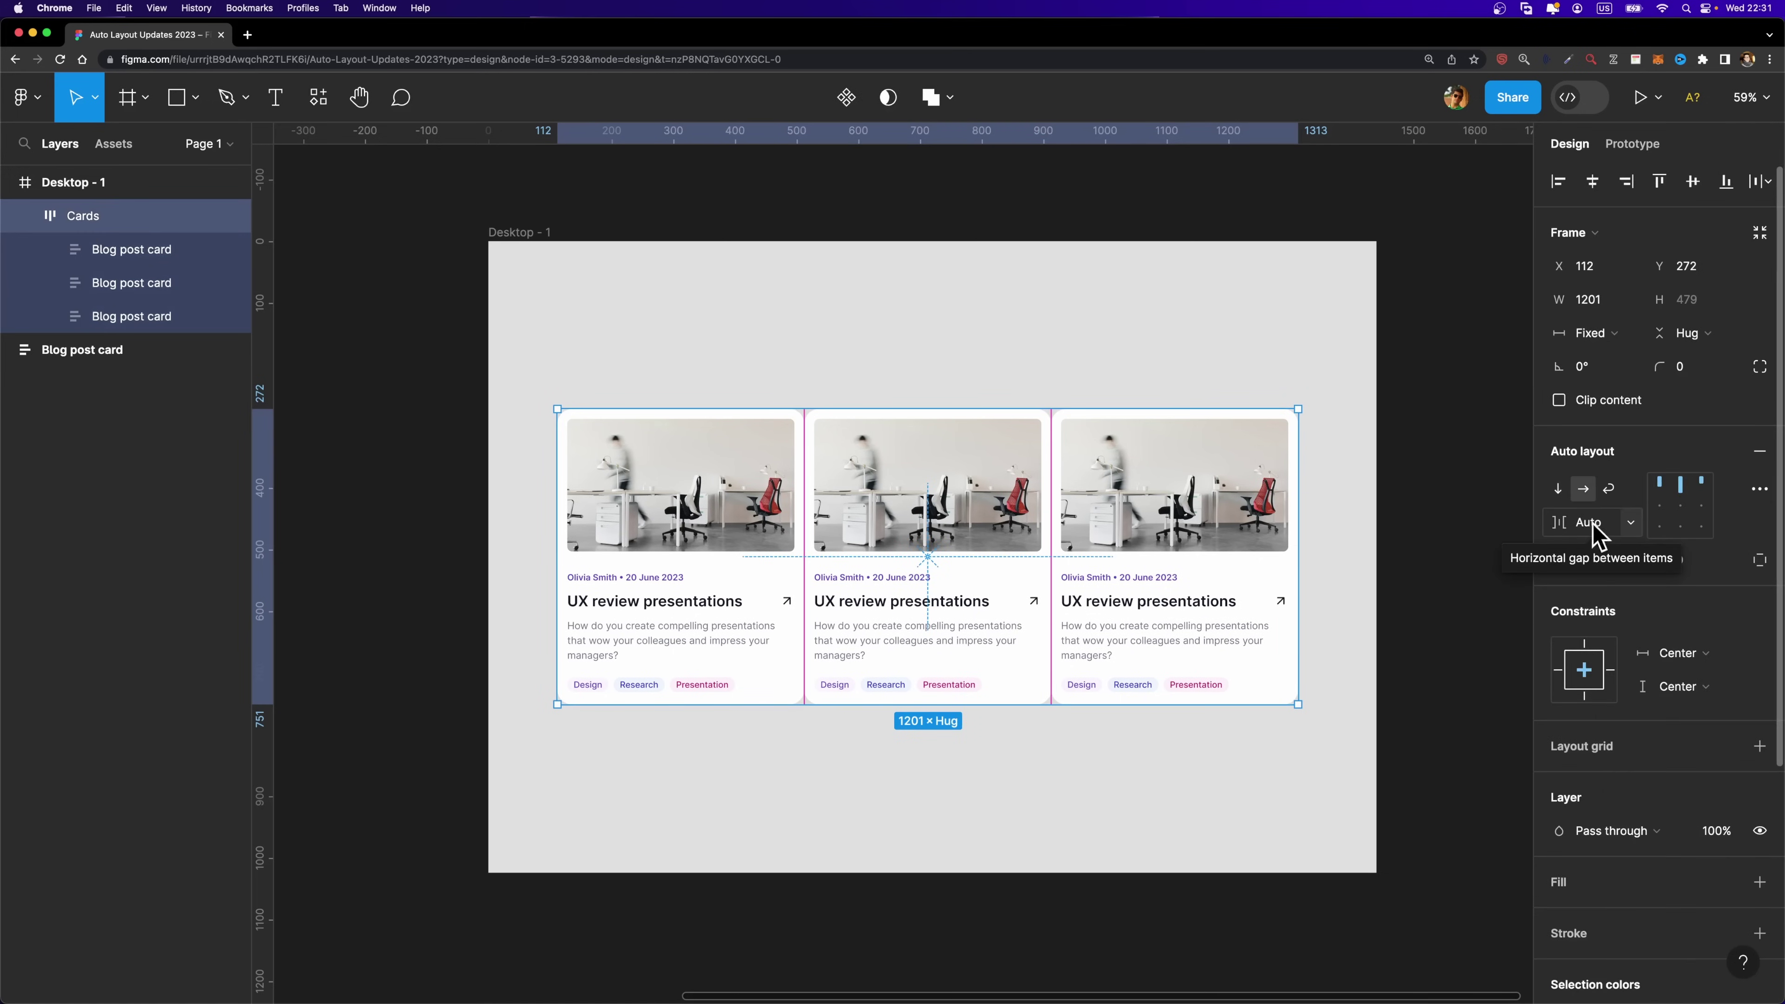
pyautogui.click(1629, 522)
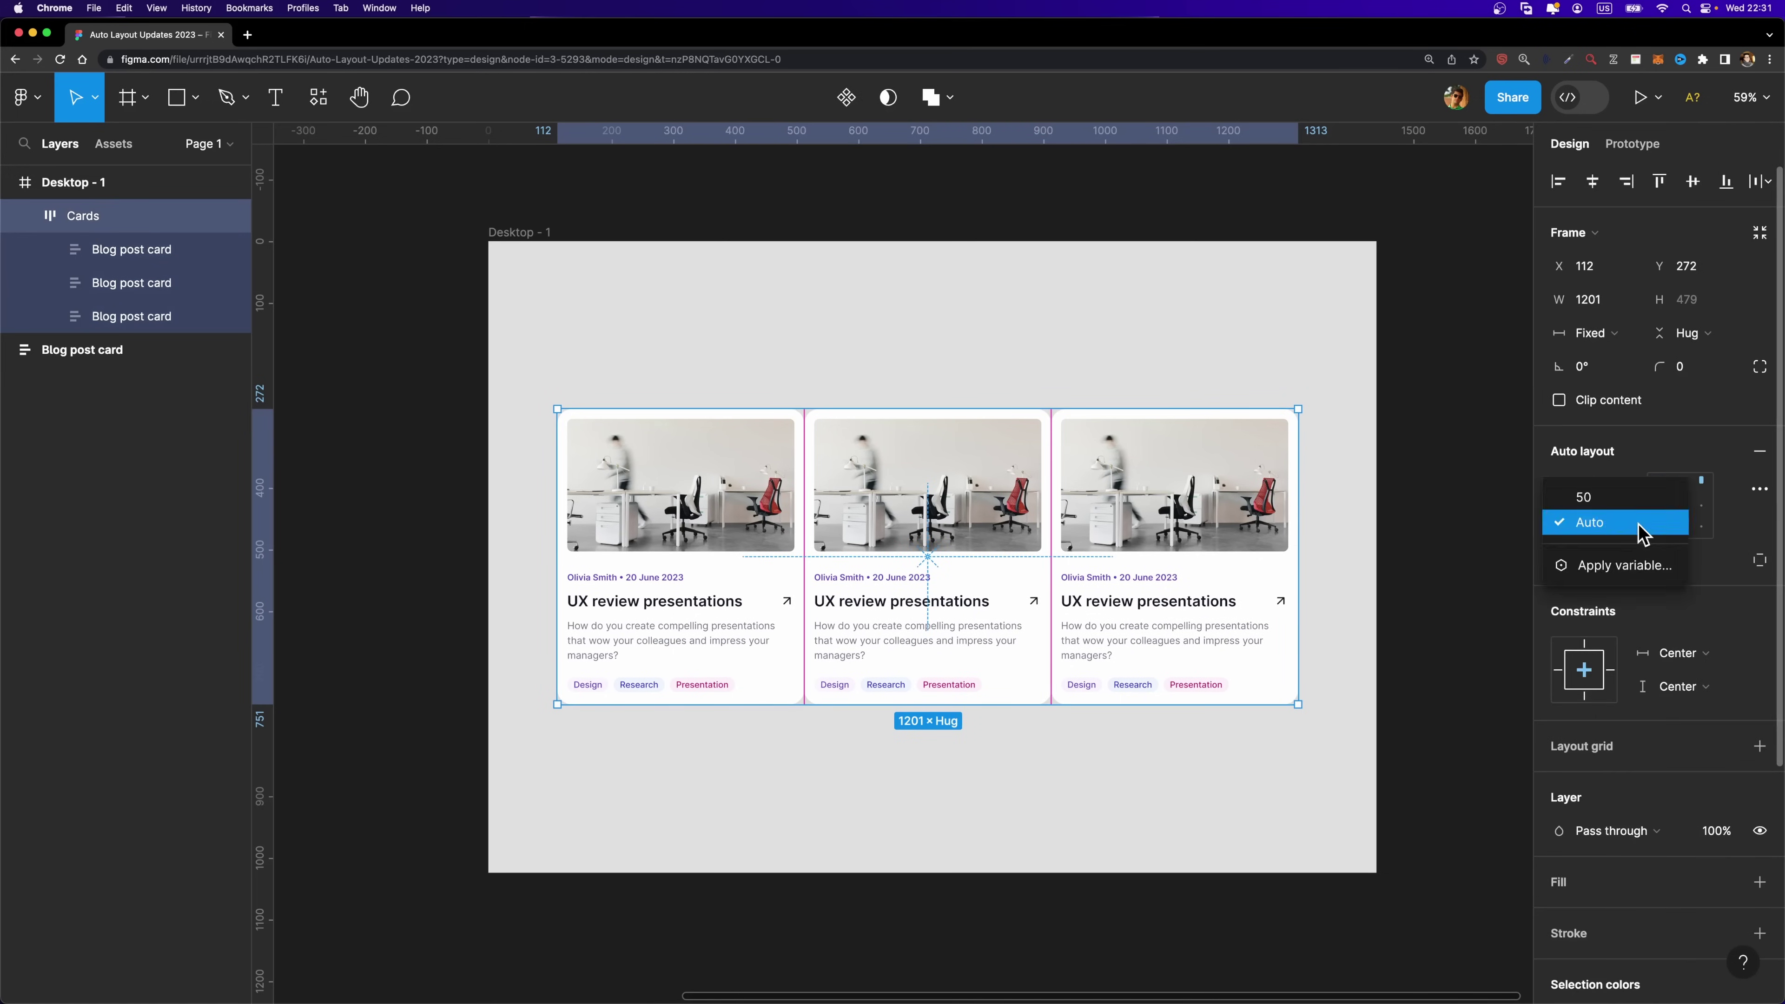
pyautogui.click(1608, 496)
pyautogui.click(1583, 523)
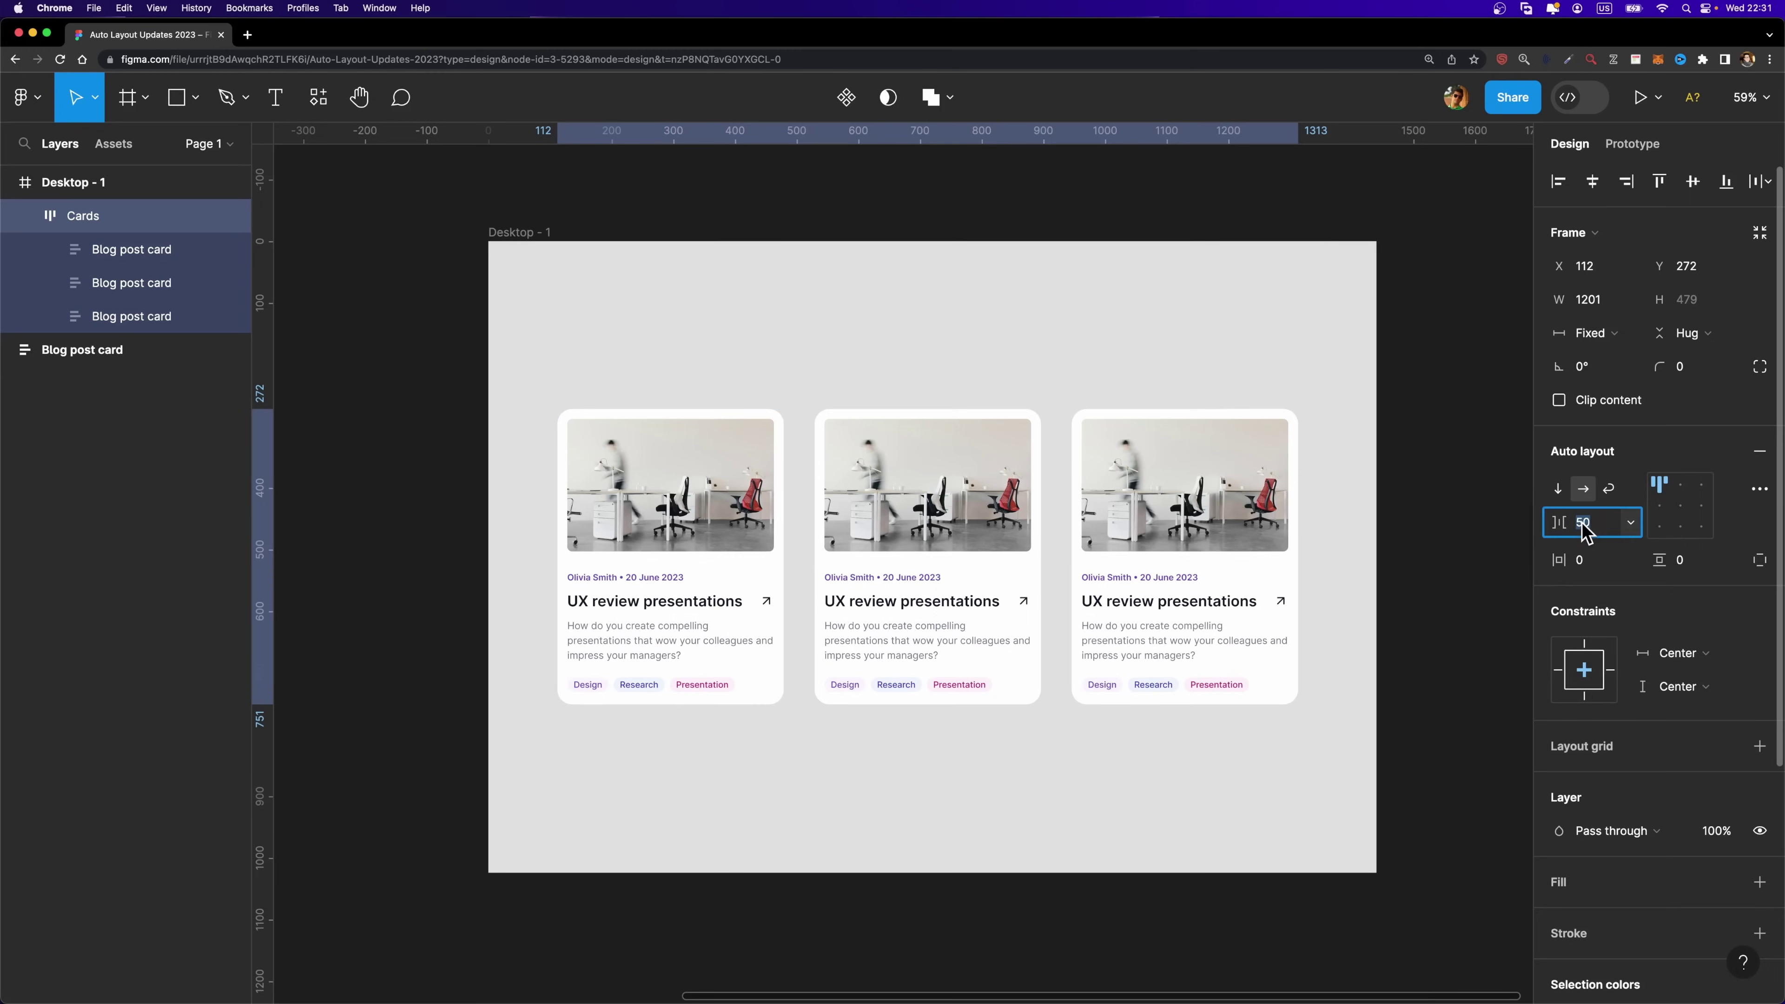
pyautogui.write('32')
pyautogui.press('Return')
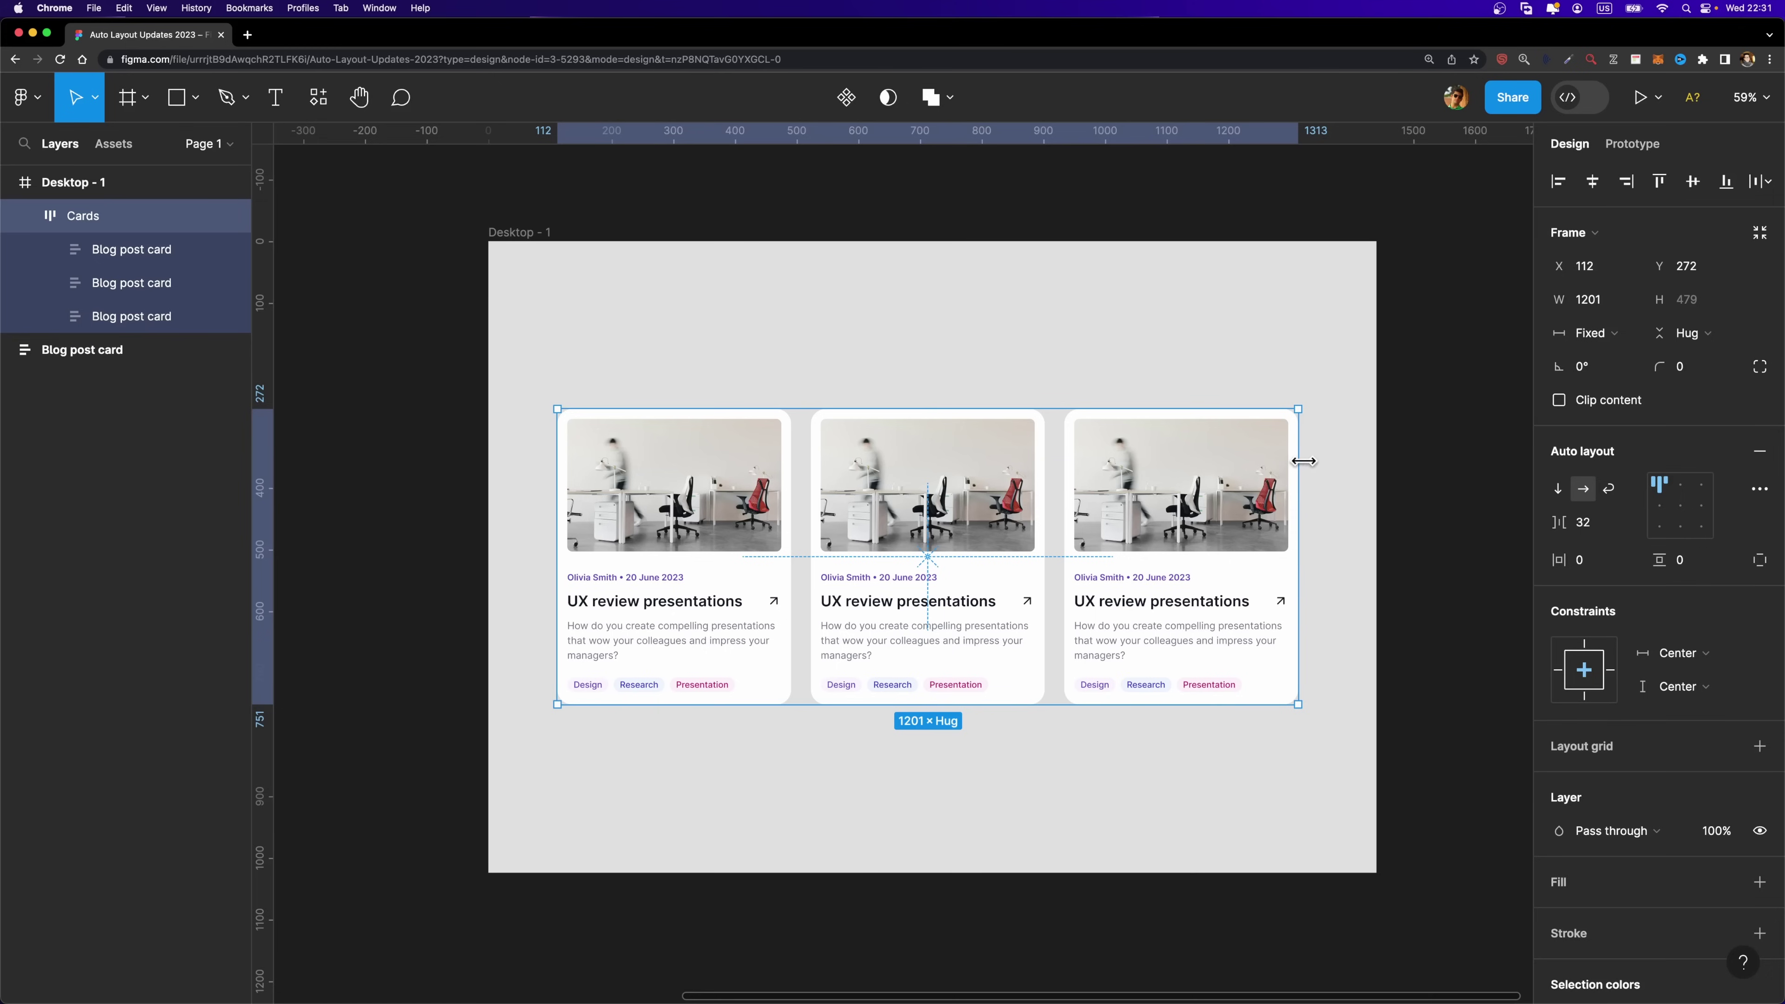
# Test-resize the Cards frame to watch the cards shrink, then select all three cards
pyautogui.moveTo(1299, 492)
pyautogui.mouseDown()
pyautogui.moveTo(1276, 478)
pyautogui.moveTo(1337, 479)
pyautogui.moveTo(1188, 476)
pyautogui.moveTo(1296, 480)
pyautogui.mouseUp()
pyautogui.moveTo(1296, 480)
pyautogui.mouseDown()
pyautogui.moveTo(1188, 483)
pyautogui.moveTo(1319, 485)
pyautogui.moveTo(1212, 482)
pyautogui.moveTo(1297, 484)
pyautogui.mouseUp()
pyautogui.click(131, 249)
pyautogui.keyDown('shift'); pyautogui.click(155, 316); pyautogui.keyUp('shift')
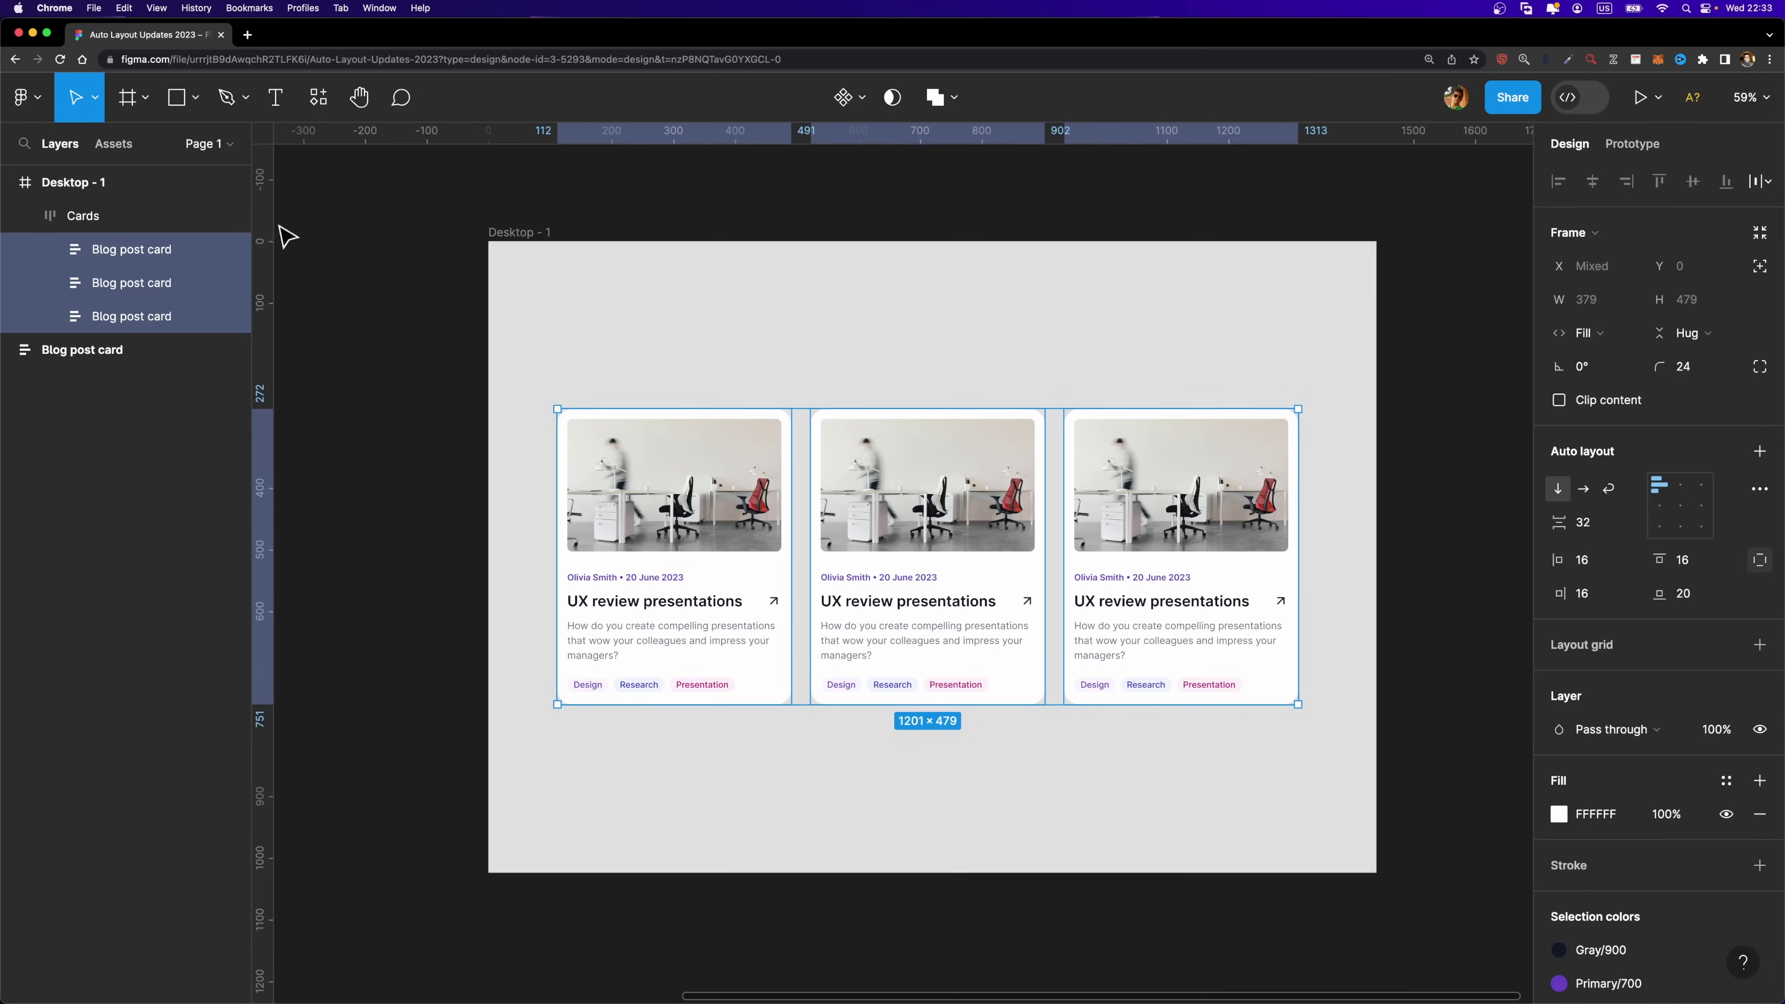
# Give the three selected cards a 300 minimum width
pyautogui.click(1633, 299)
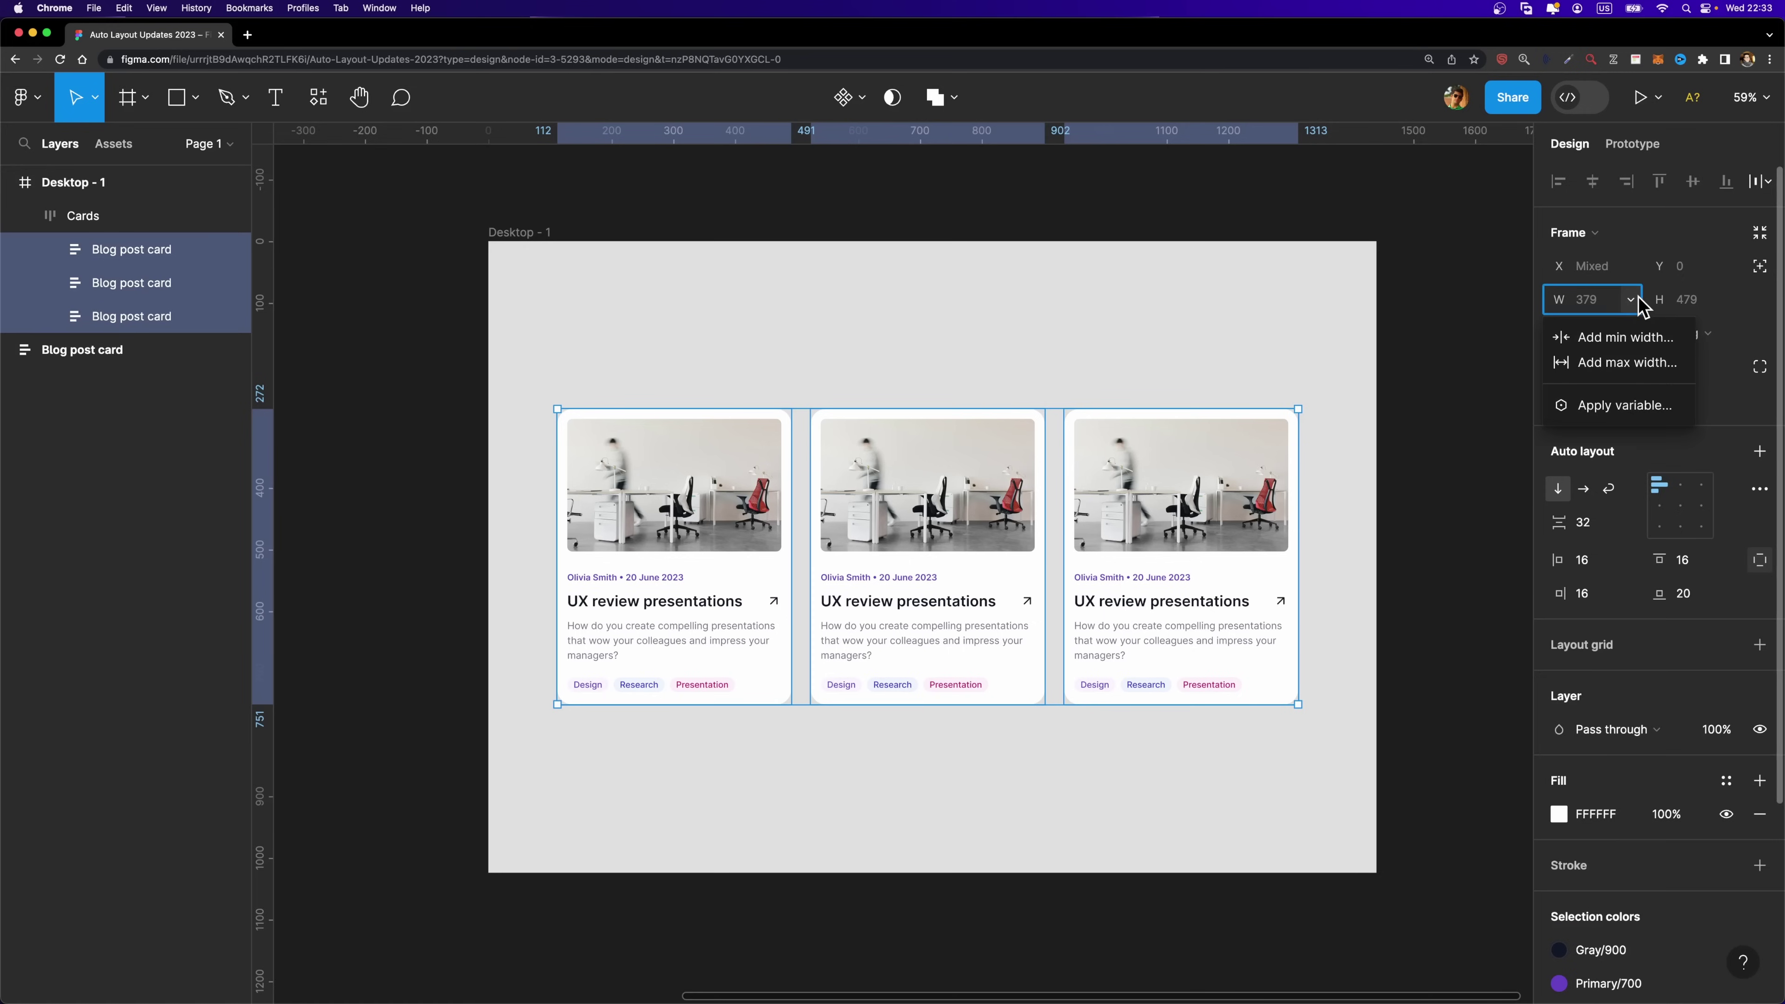
pyautogui.click(1624, 339)
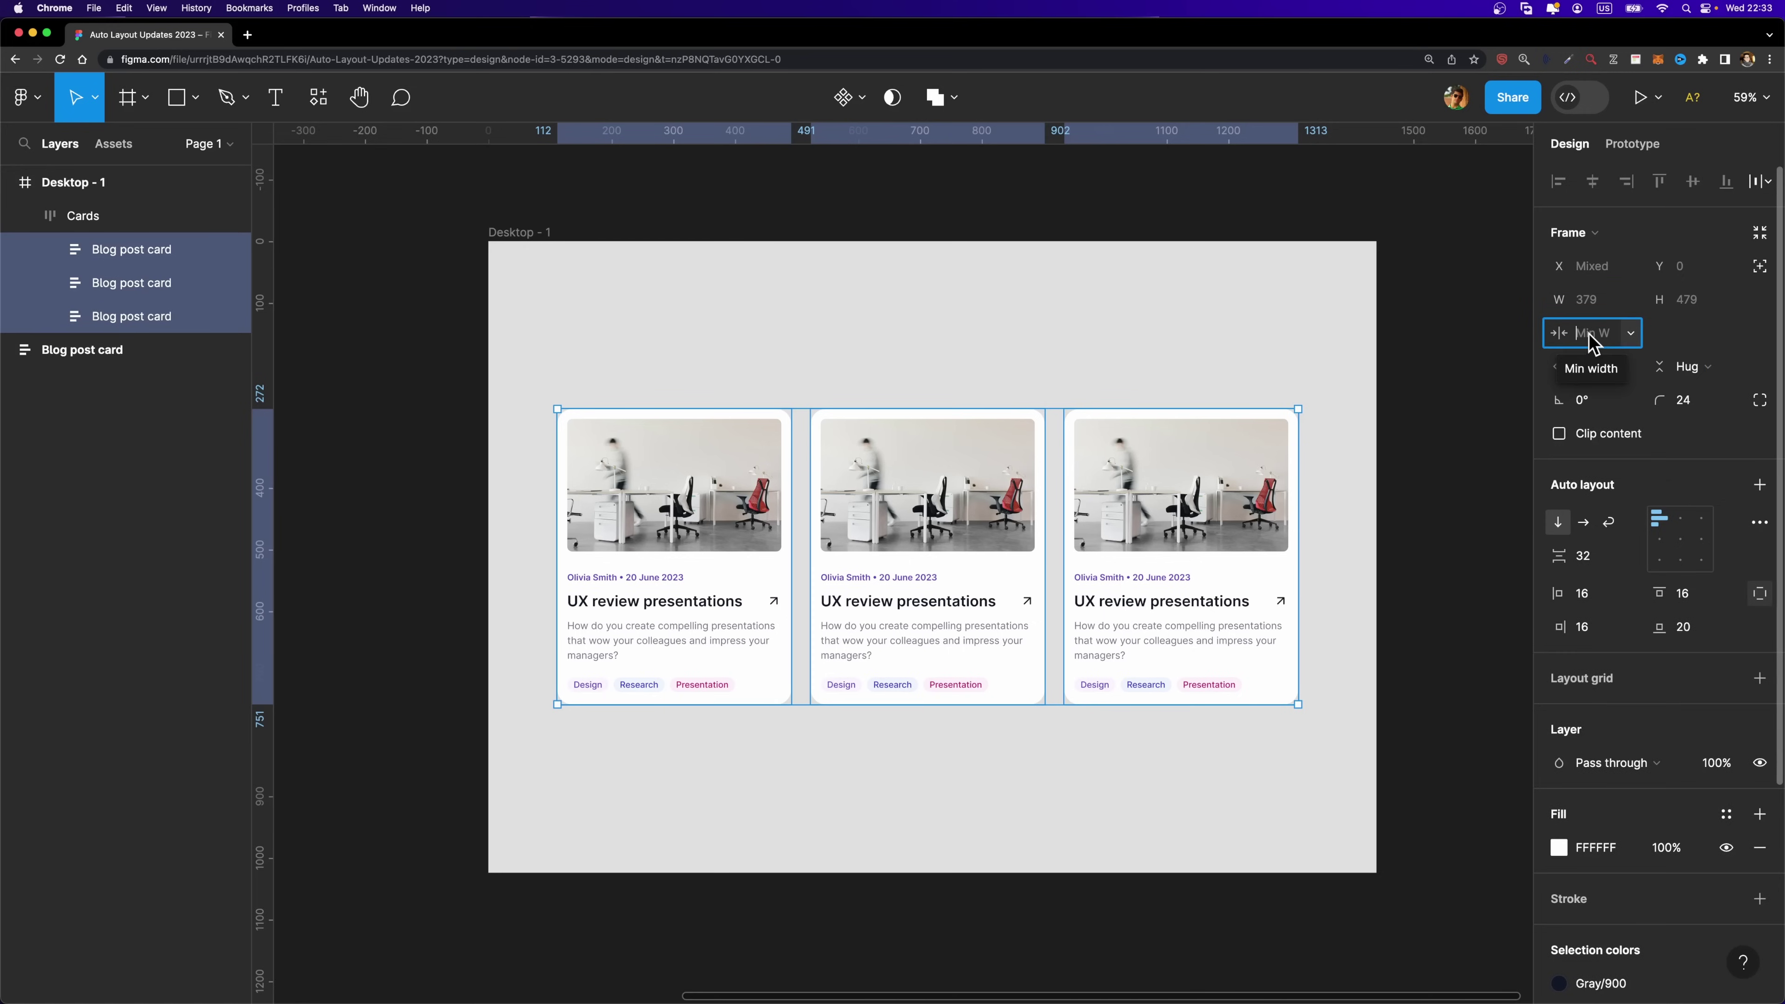
pyautogui.write('300')
pyautogui.press('Return')
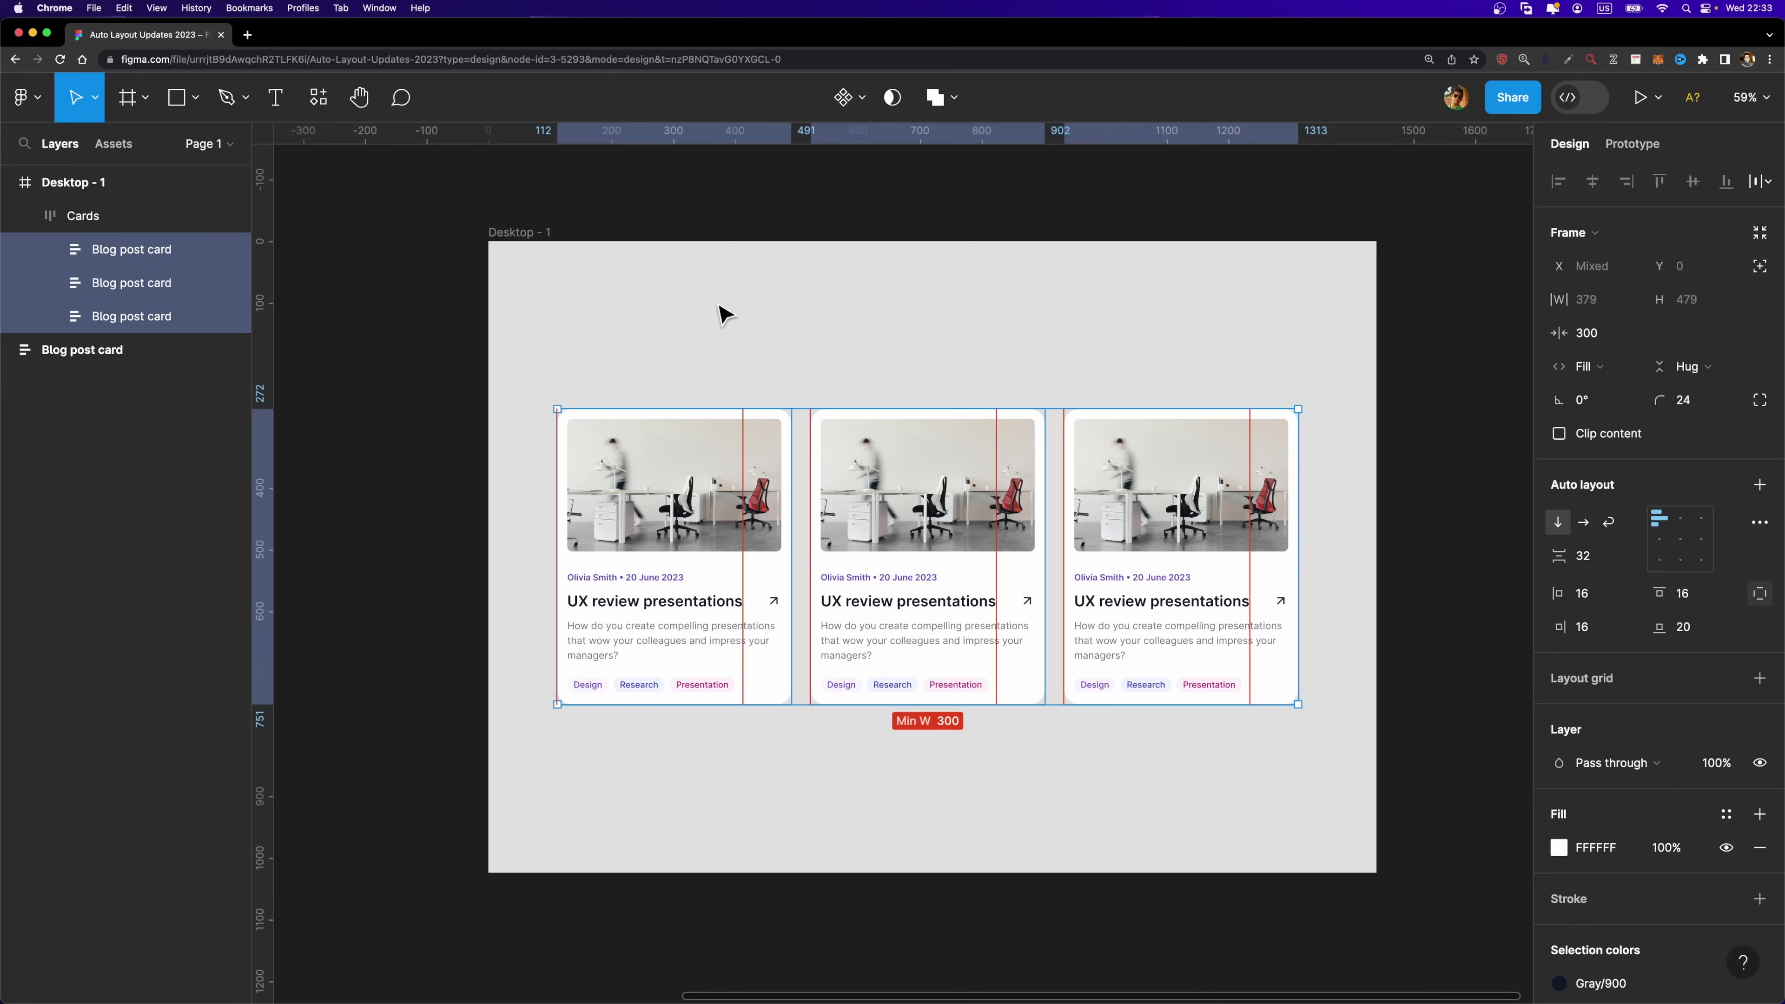
# Narrow the Cards frame to 931 wide so the cards shrink to fit
pyautogui.click(76, 207)
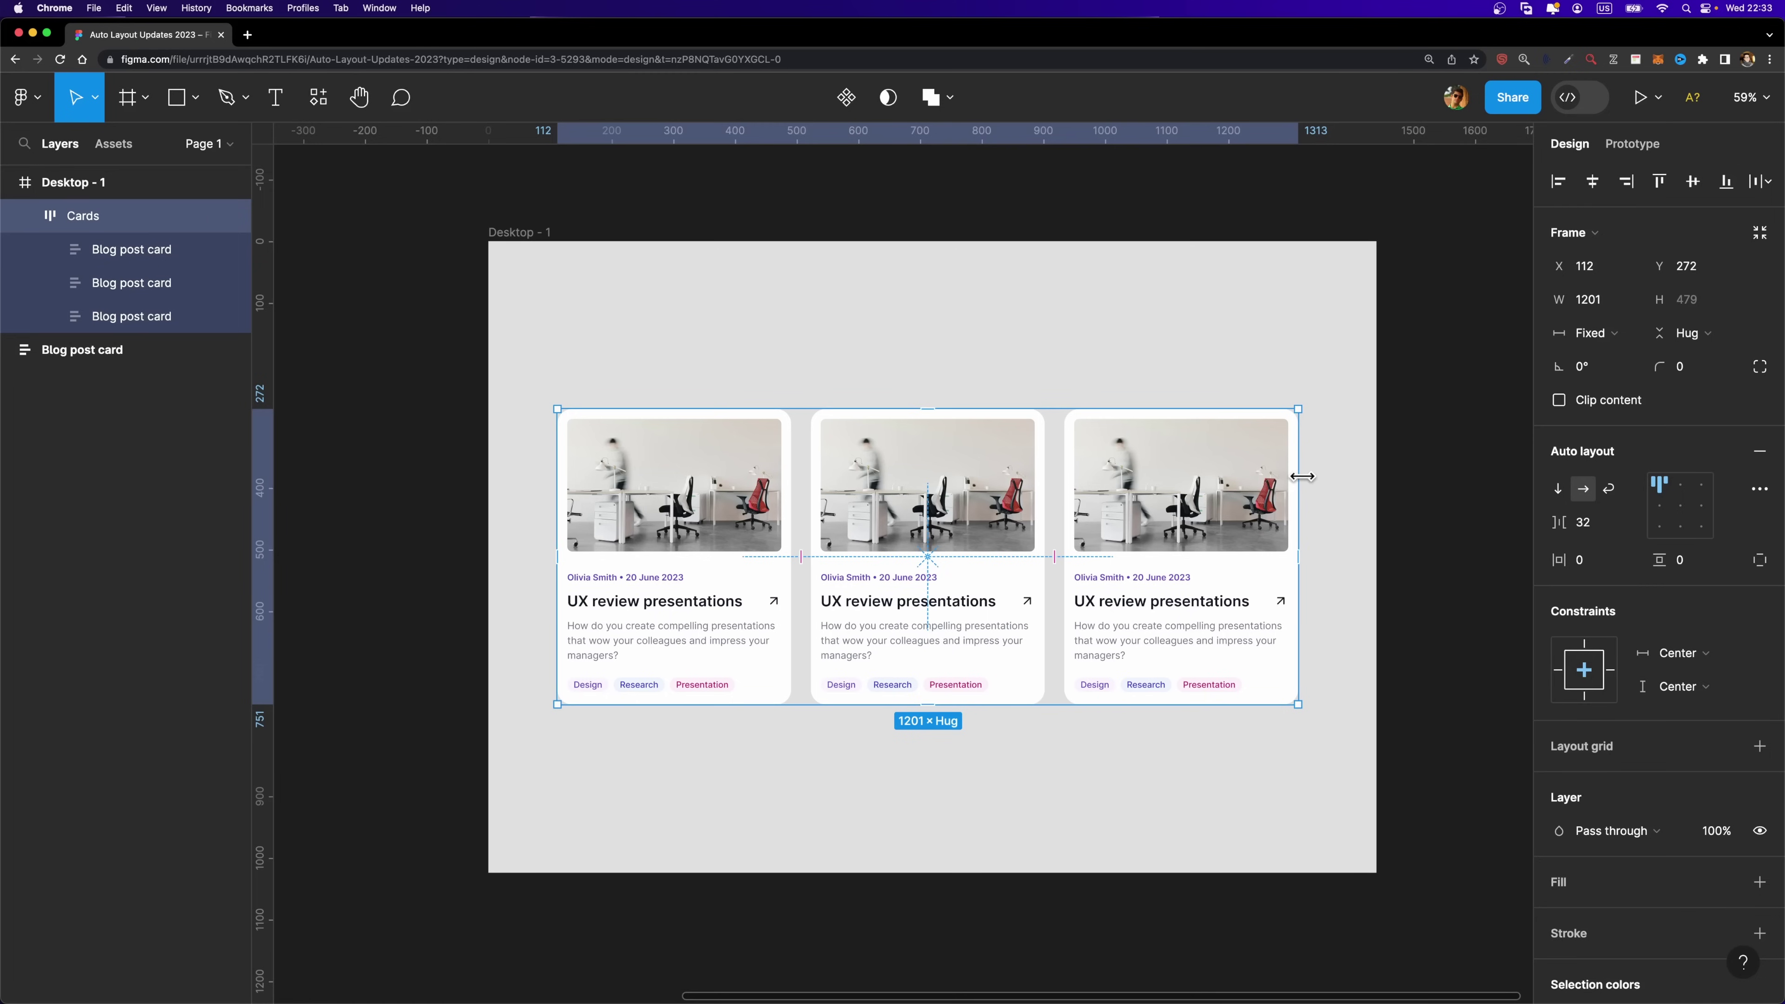
pyautogui.moveTo(1302, 477); pyautogui.dragTo(1148, 486)
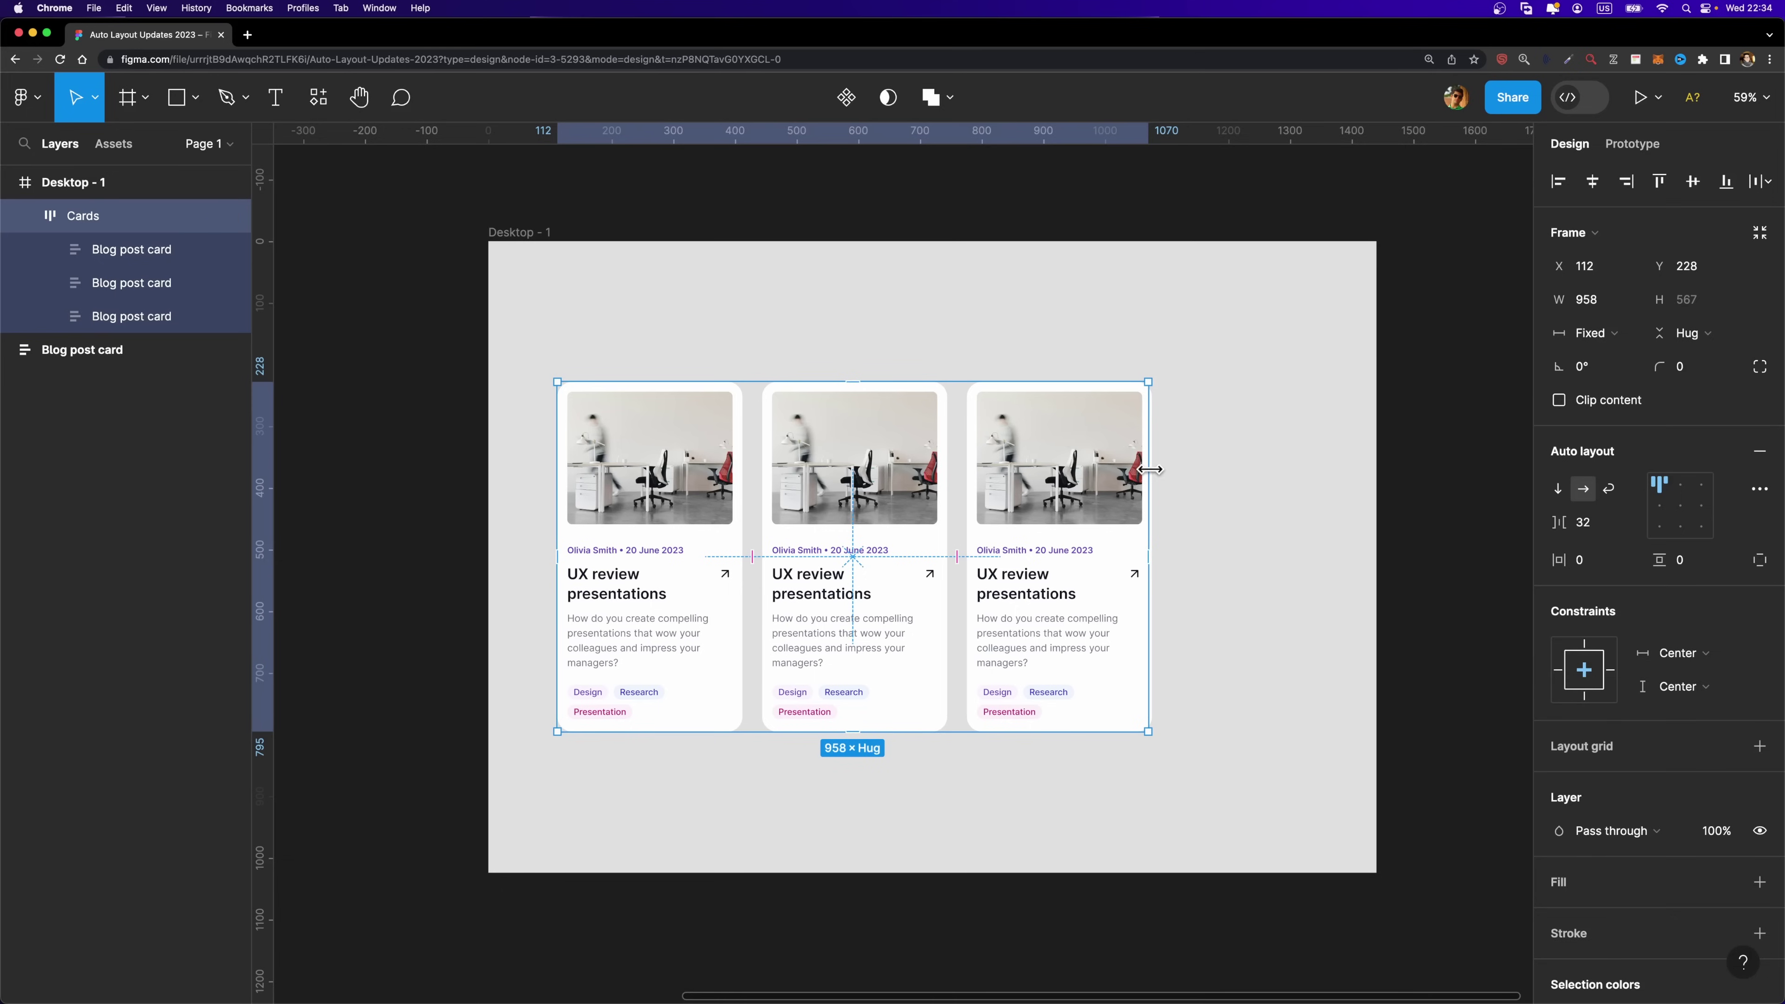
pyautogui.moveTo(1149, 469); pyautogui.dragTo(1131, 472)
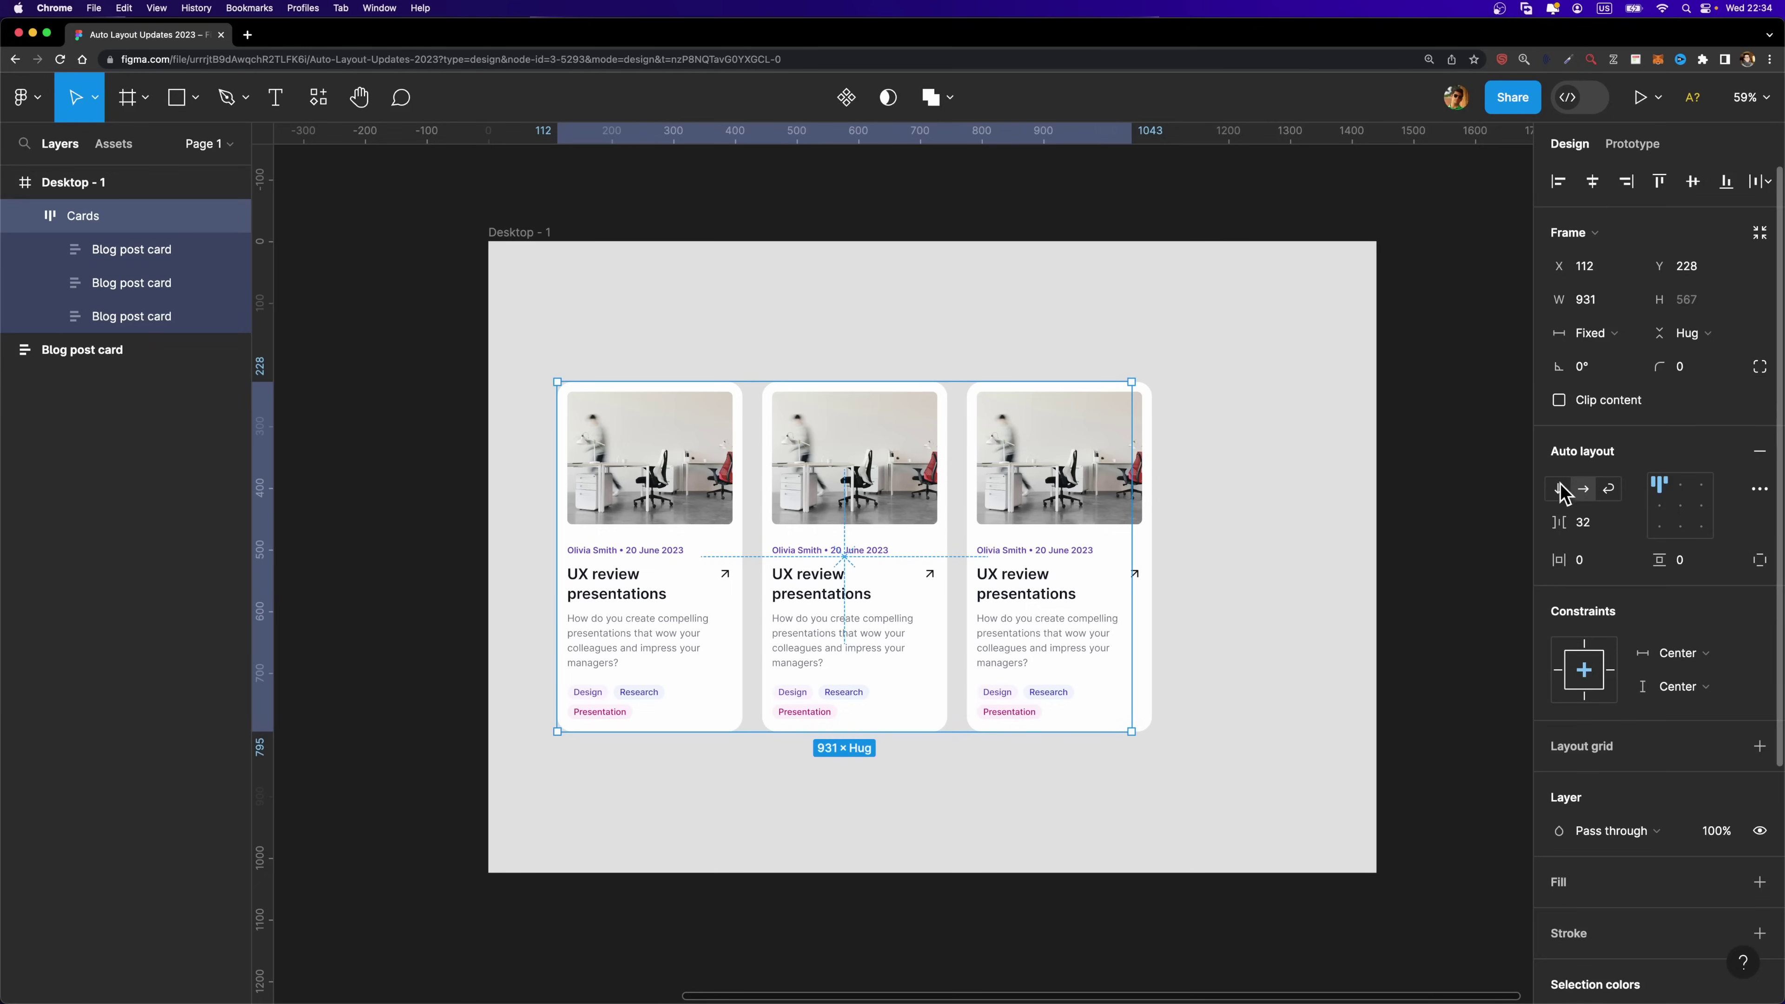
# Turn on wrap for the Cards auto layout and test it by resizing the frame
pyautogui.click(1610, 490)
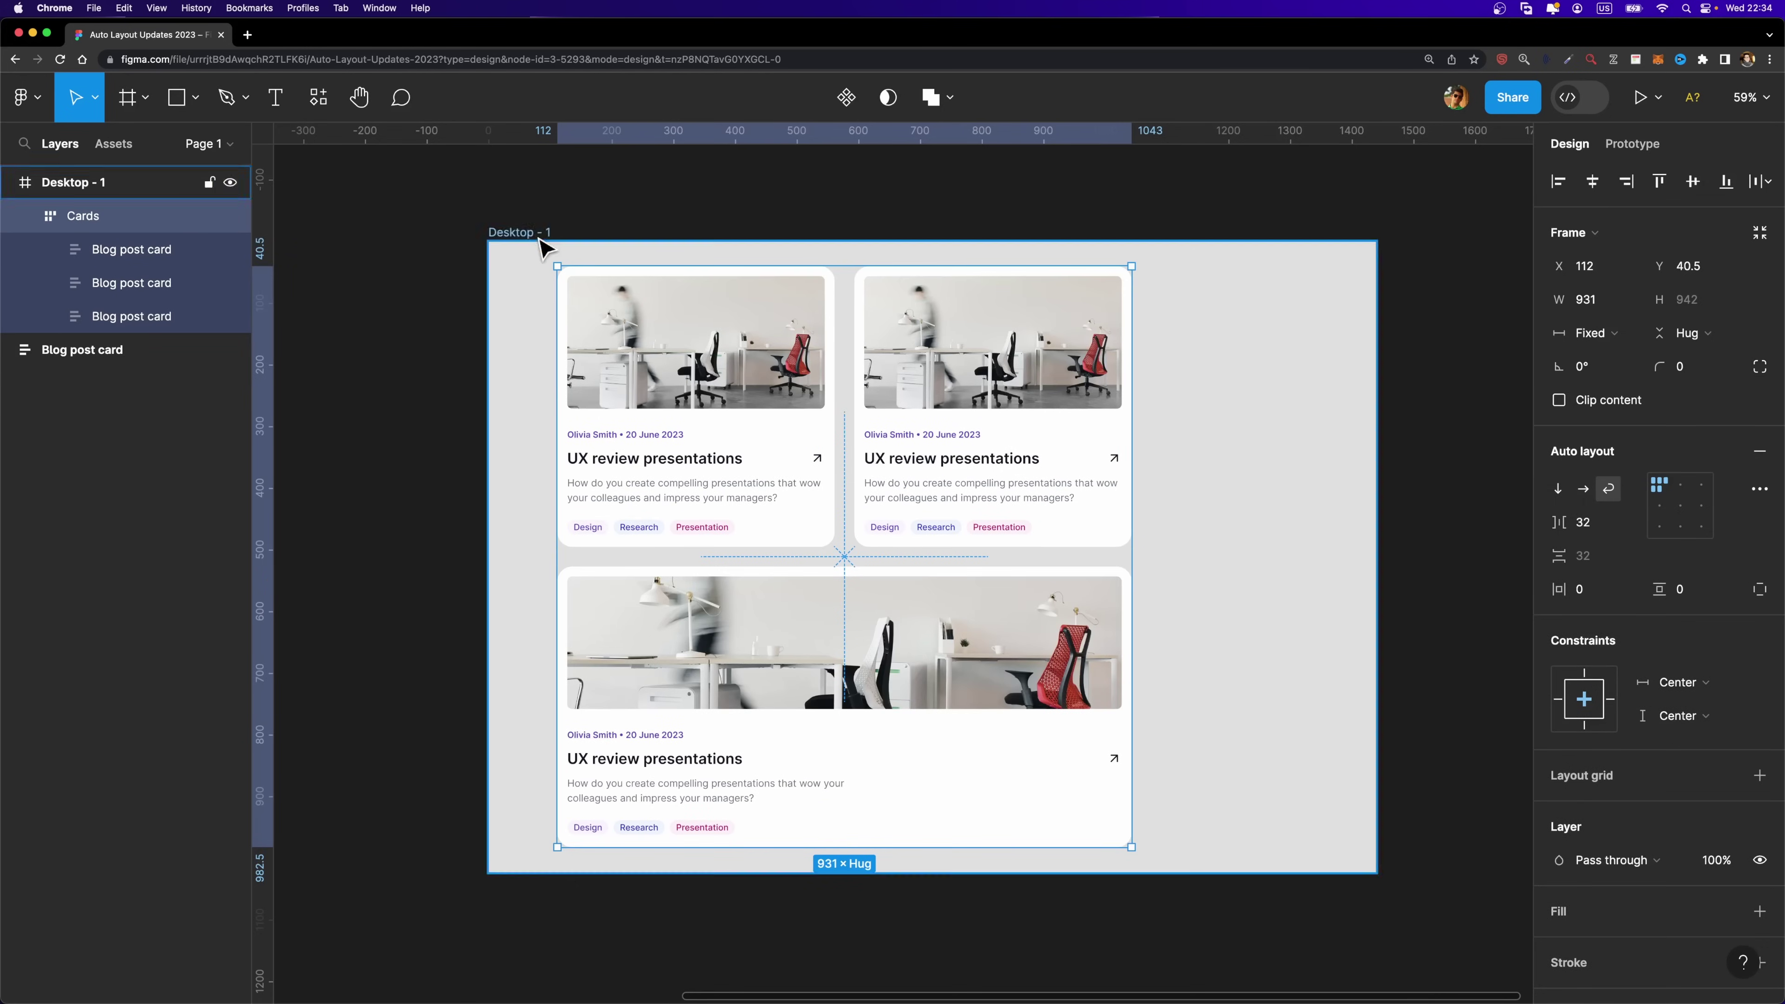
pyautogui.scroll(1, 1138, 403)
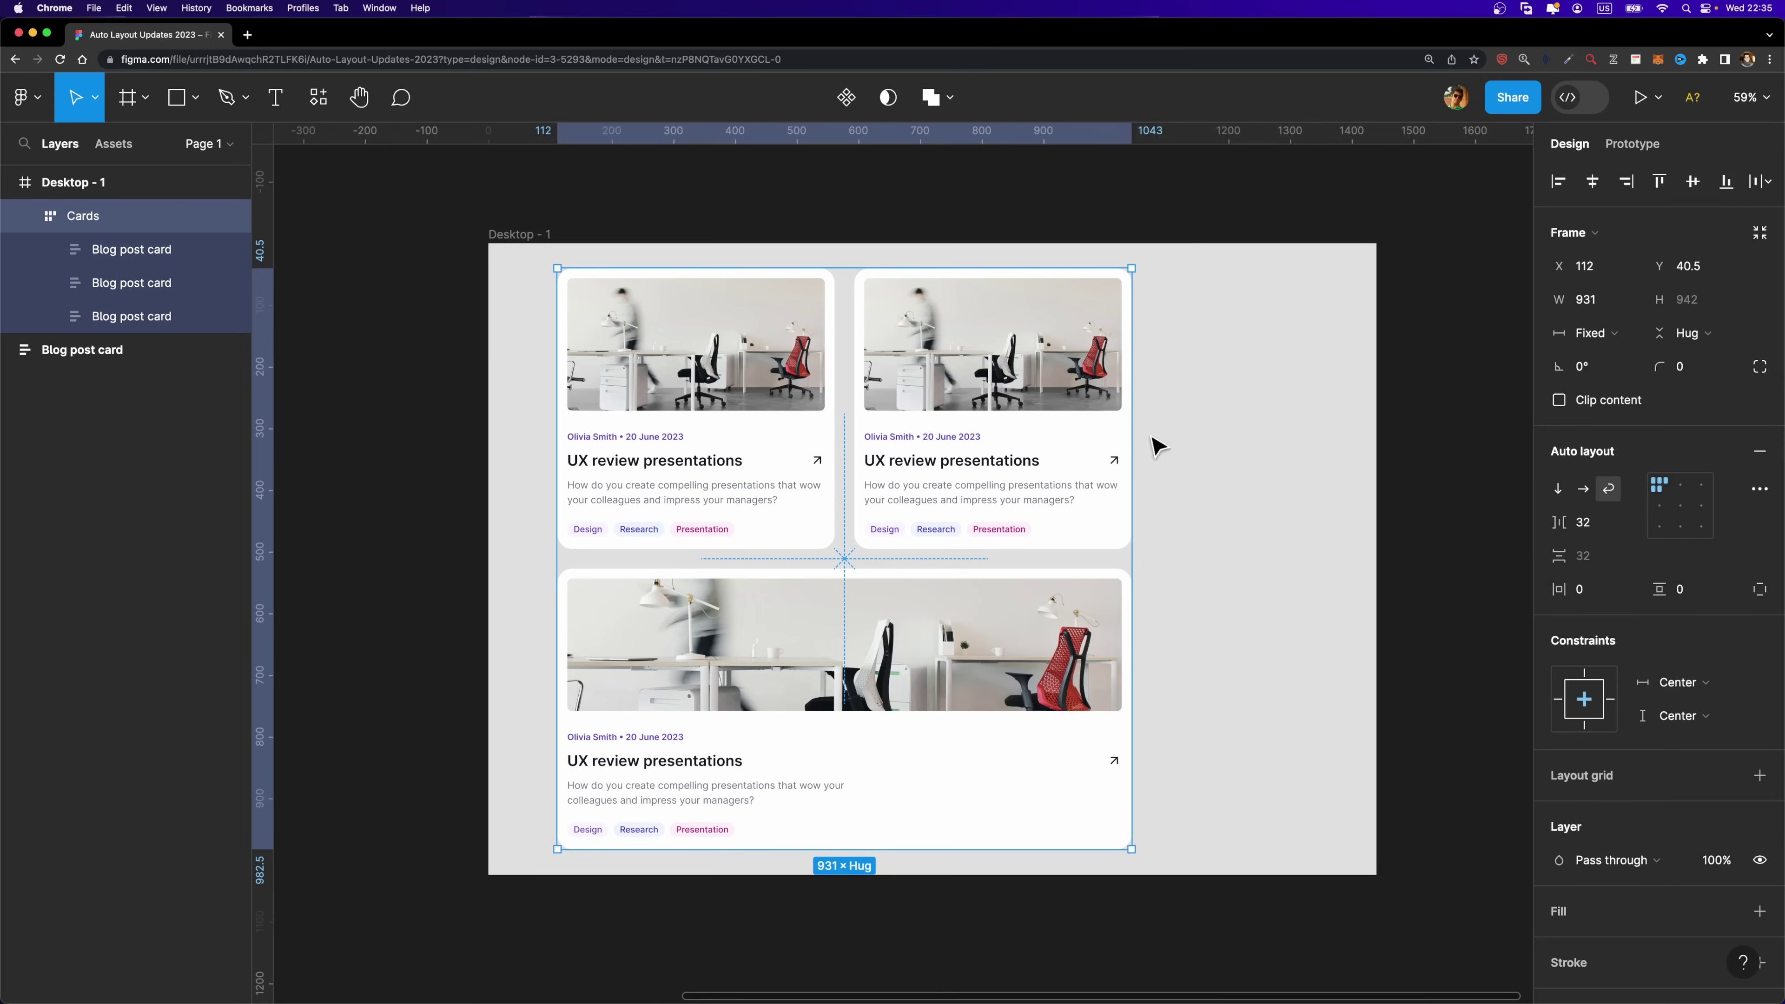
pyautogui.moveTo(1134, 439); pyautogui.dragTo(1200, 455)
# Duplicate the middle Blog post card into a fourth card and narrow Cards into a 2×2 grid
pyautogui.click(914, 510)
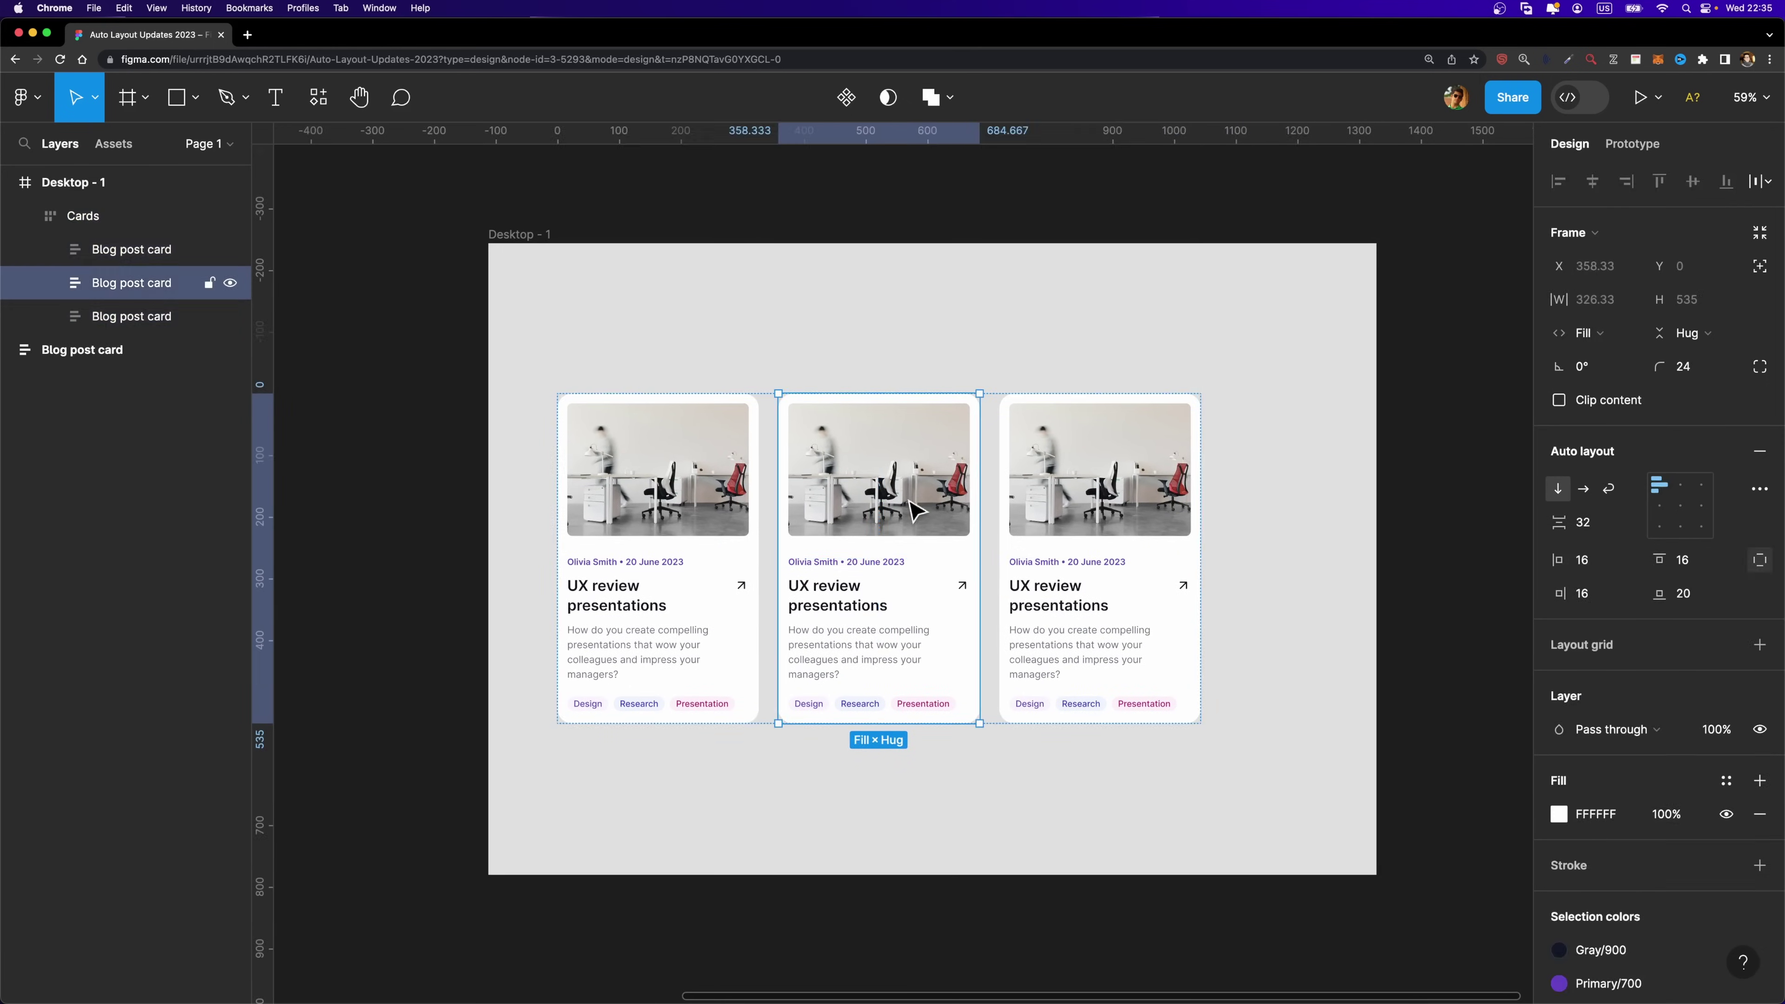
pyautogui.press('super+d')
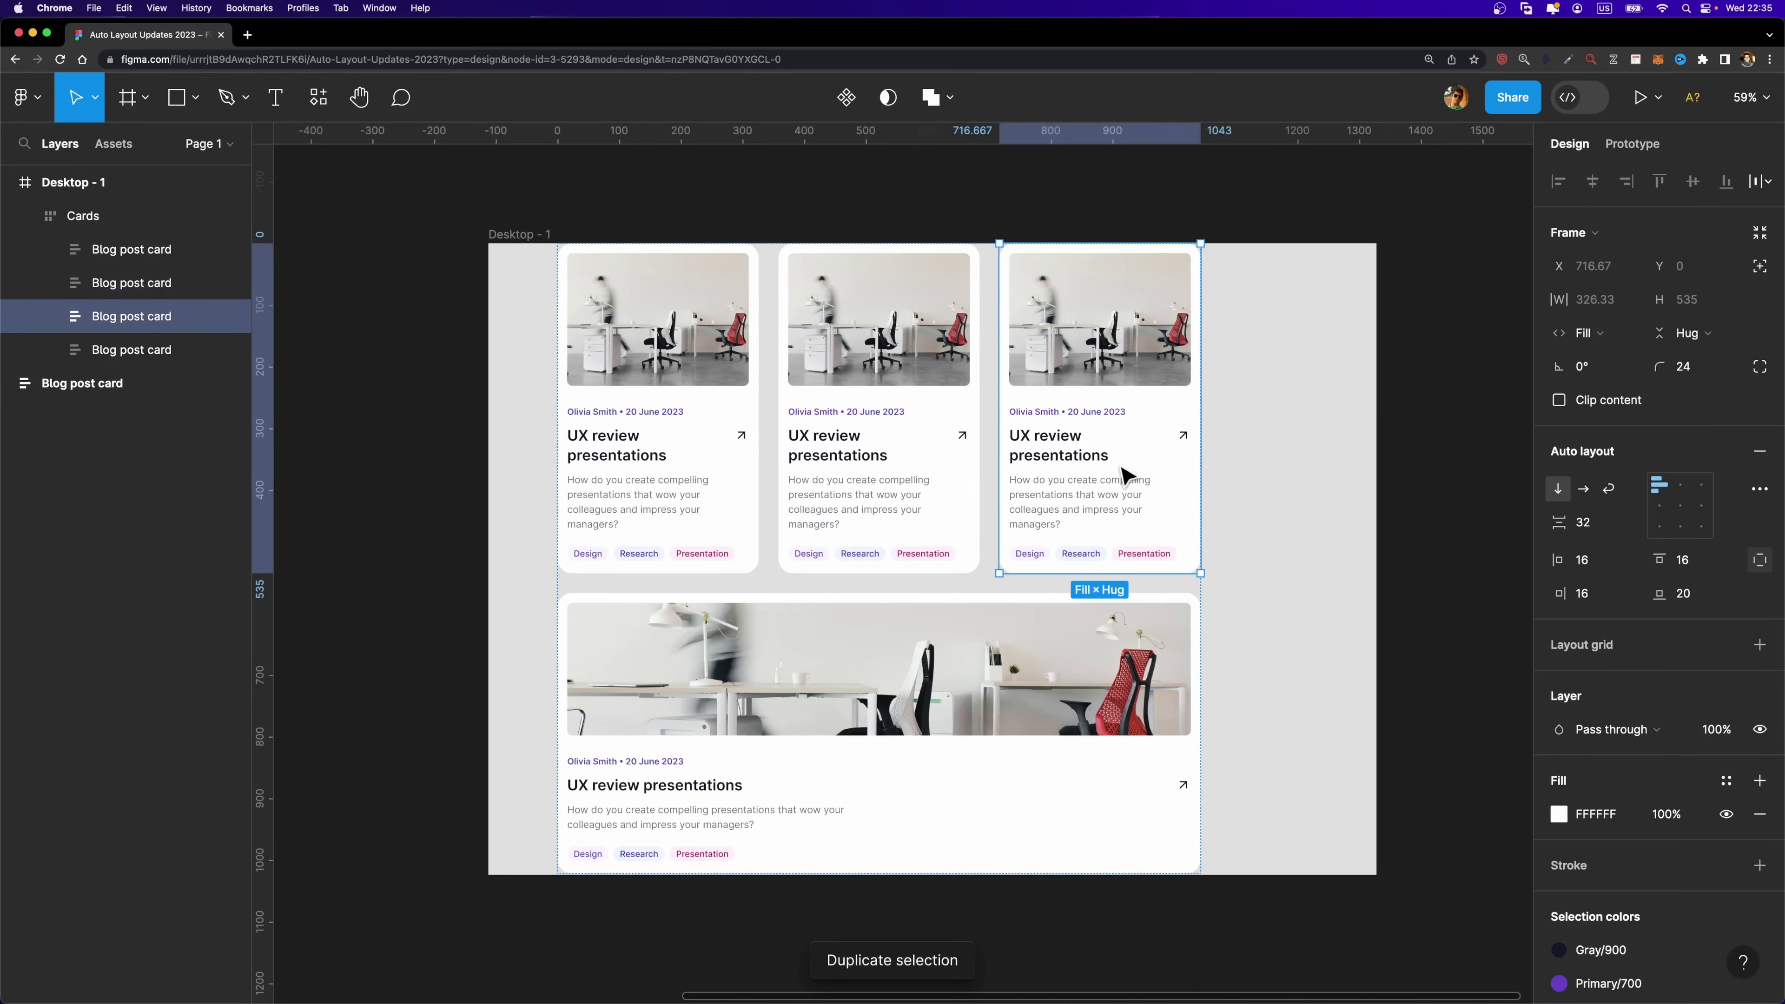
pyautogui.click(1259, 470)
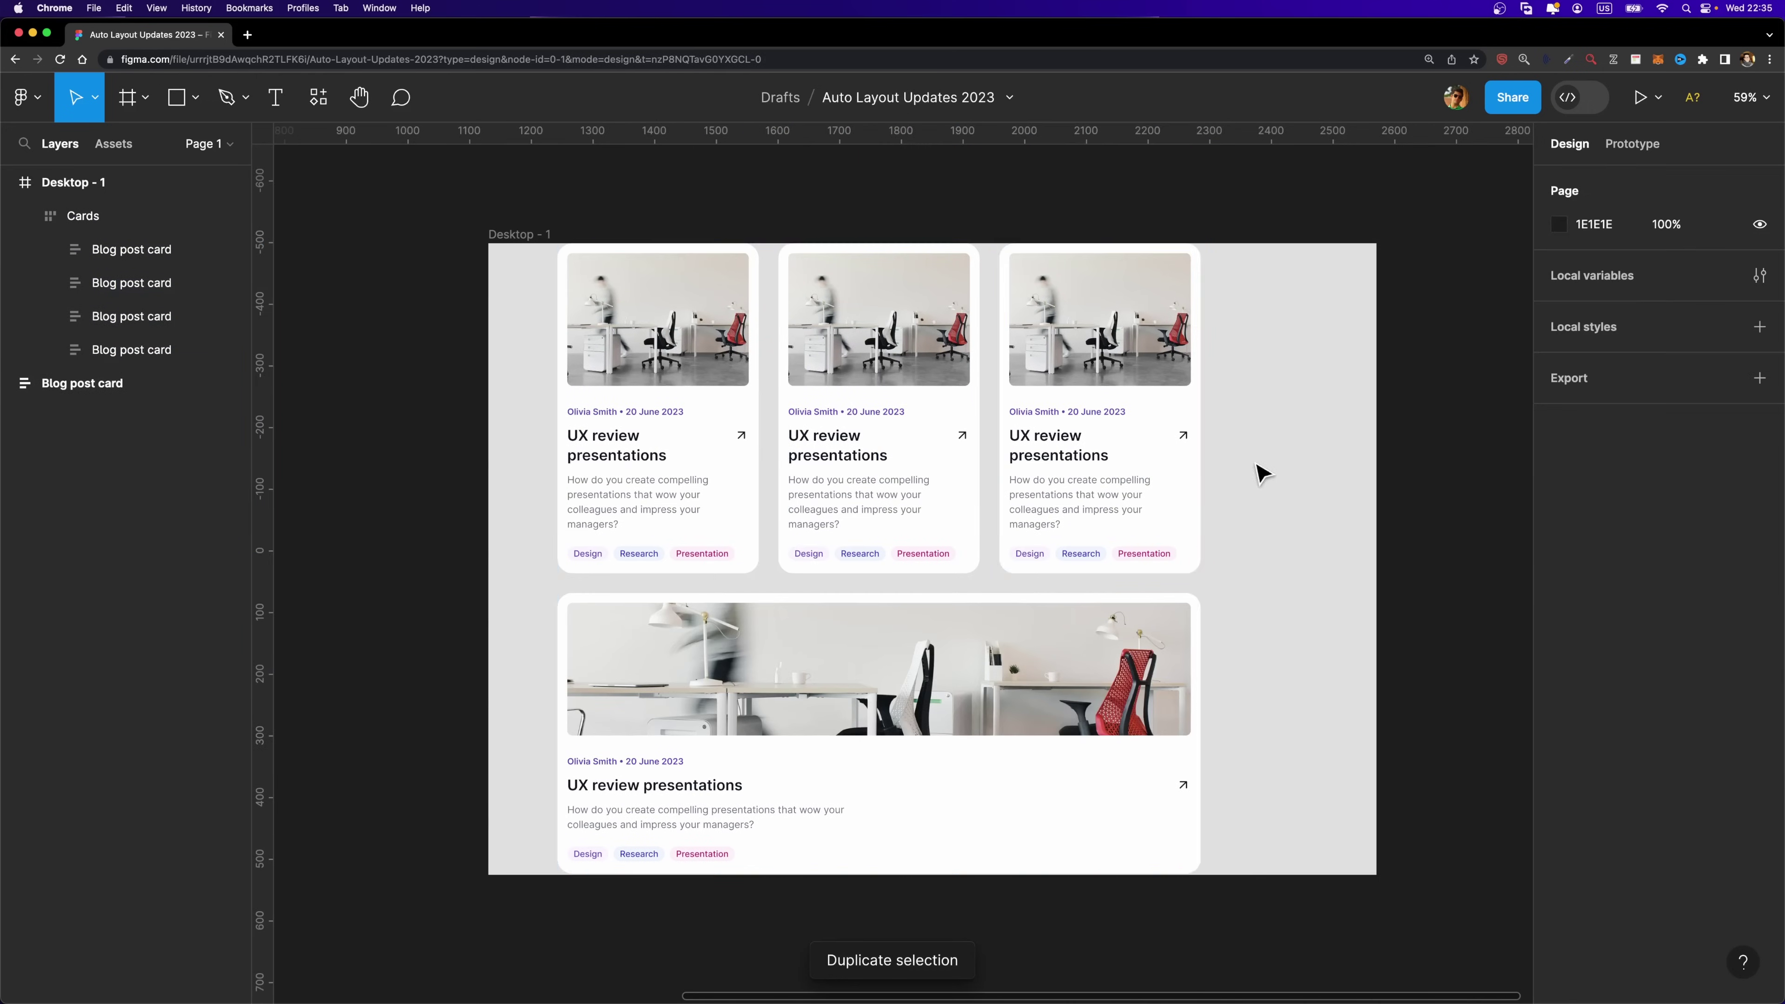
pyautogui.click(81, 215)
pyautogui.moveTo(1206, 406); pyautogui.dragTo(1093, 409)
pyautogui.moveTo(1094, 537)
pyautogui.mouseDown()
pyautogui.moveTo(988, 532)
pyautogui.moveTo(1095, 539)
pyautogui.mouseUp()
# Stretch the Desktop - 1 frame taller to make room for stacked cards
pyautogui.scroll(-5, 793, 490)
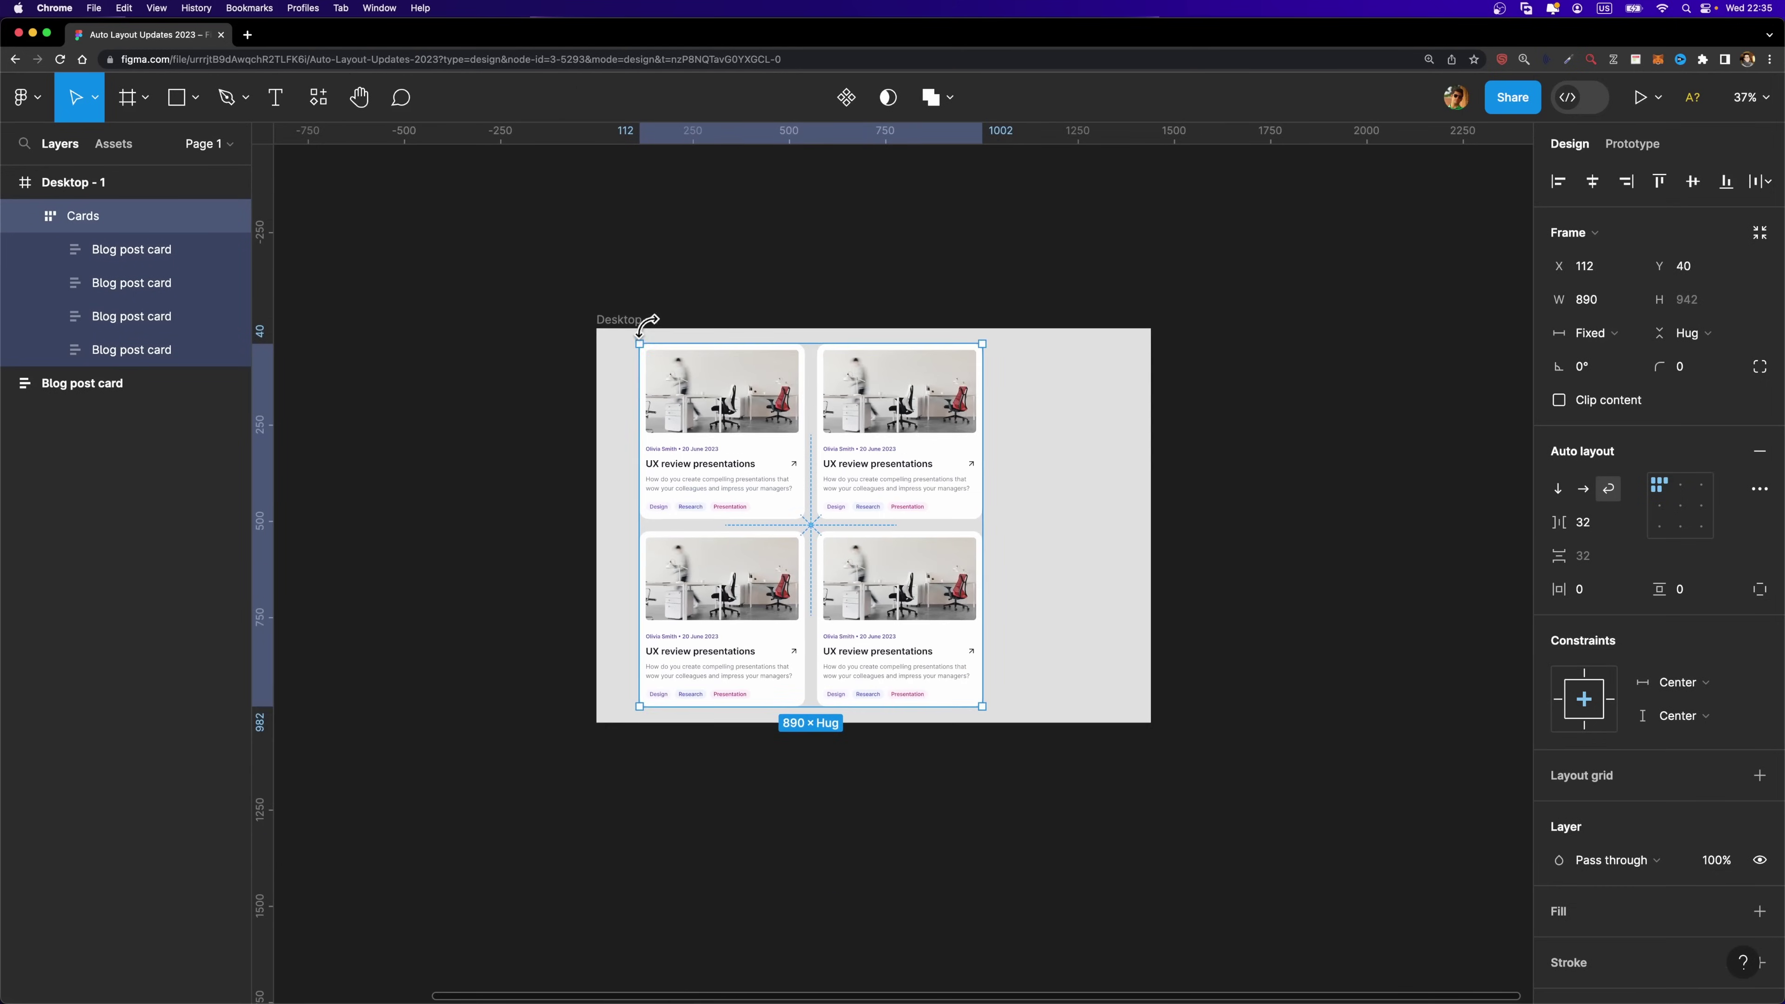
pyautogui.click(641, 318)
pyautogui.moveTo(1029, 729); pyautogui.dragTo(1031, 960)
pyautogui.scroll(-5, 984, 531)
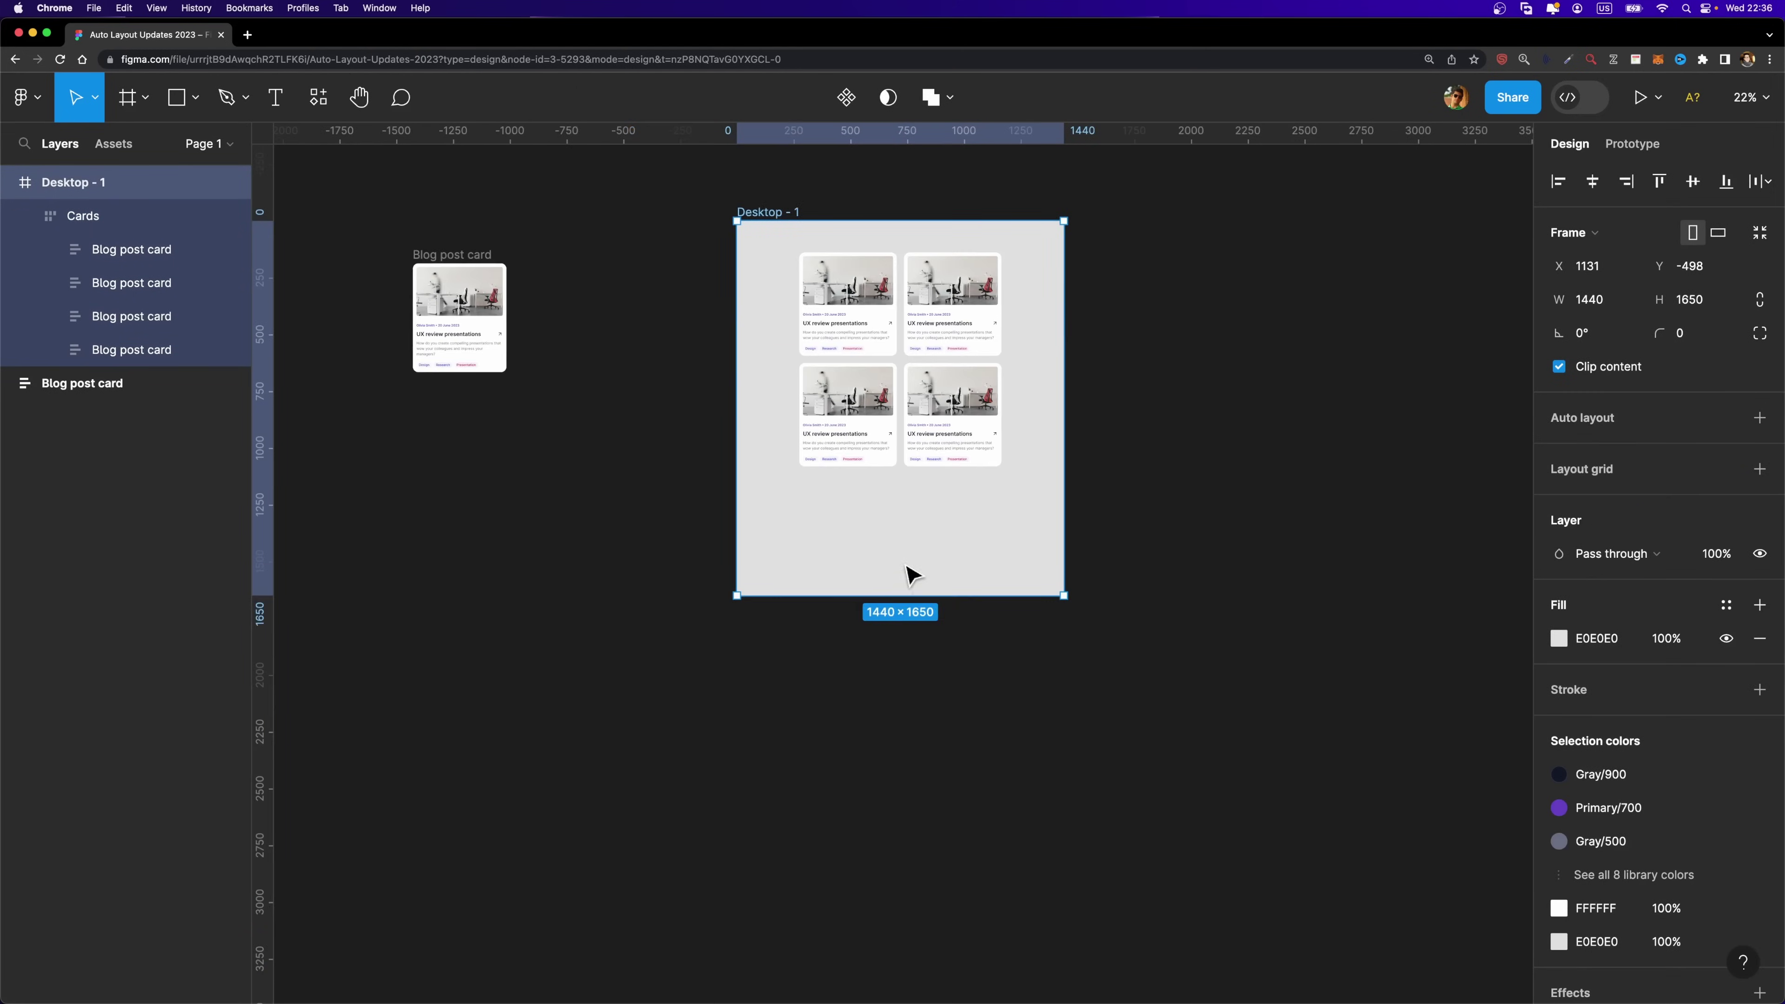
pyautogui.moveTo(921, 590); pyautogui.dragTo(938, 893)
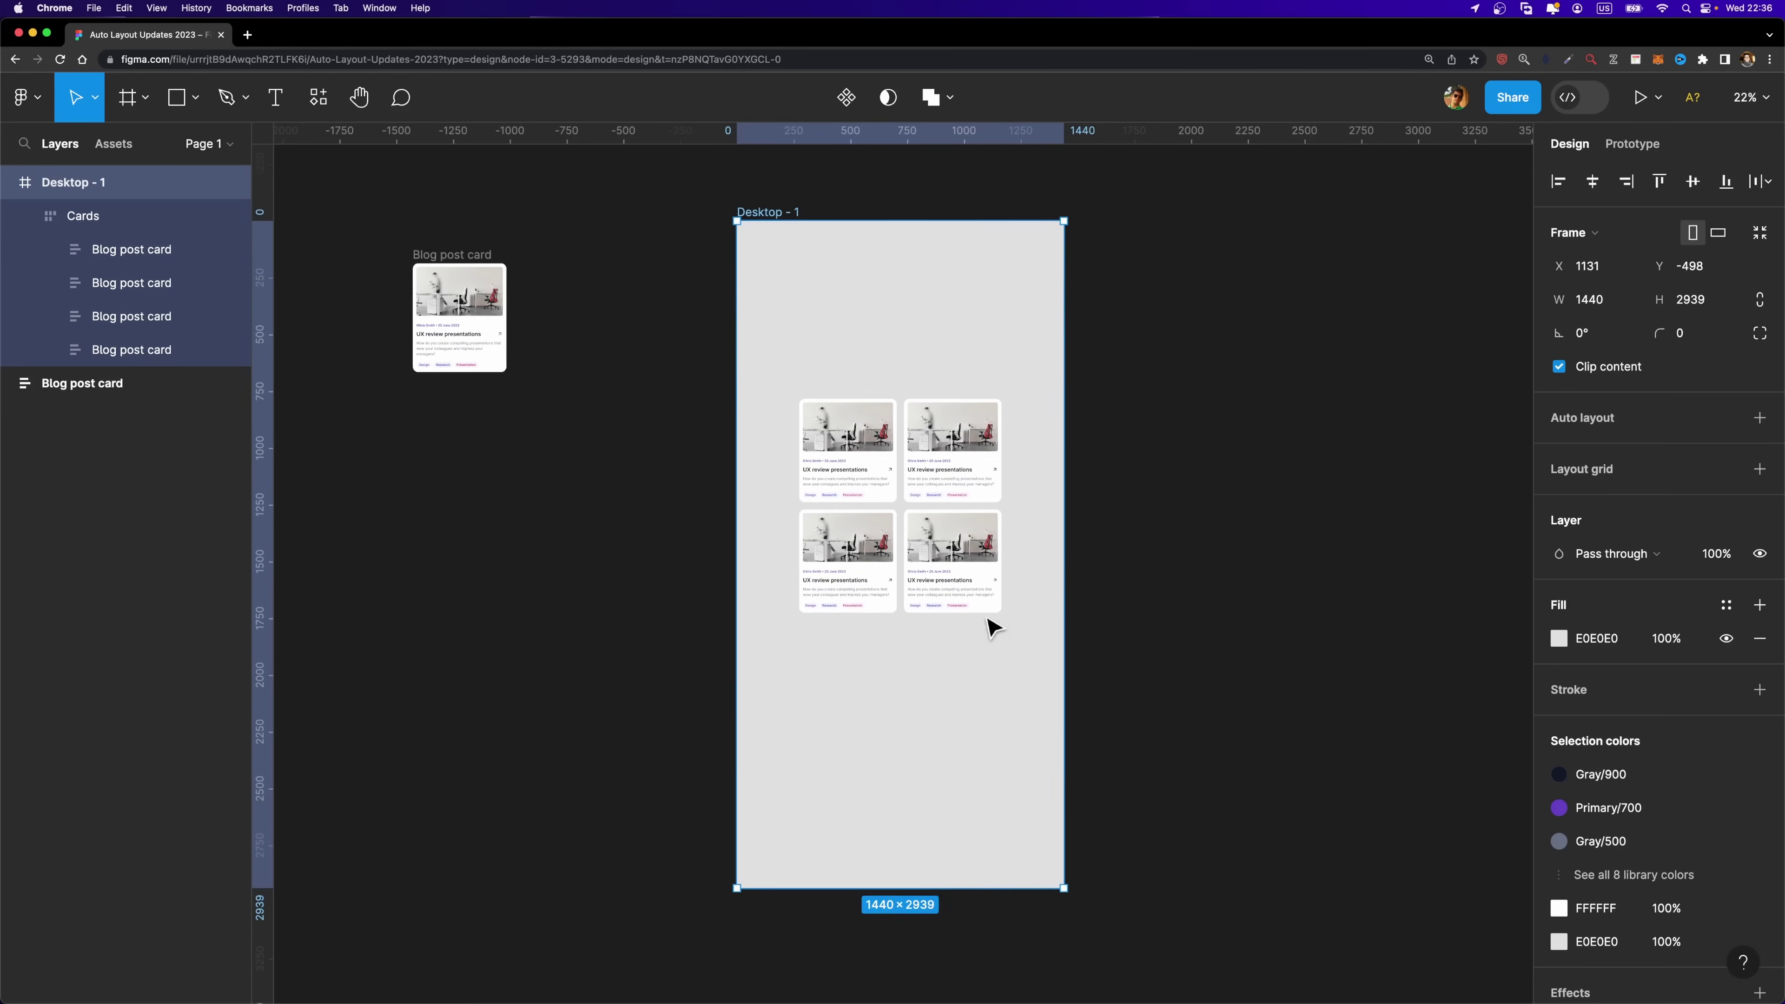
# Narrow the Cards frame to 532 wide so the four cards stack in one column
pyautogui.scroll(1, 976, 499)
pyautogui.click(976, 497)
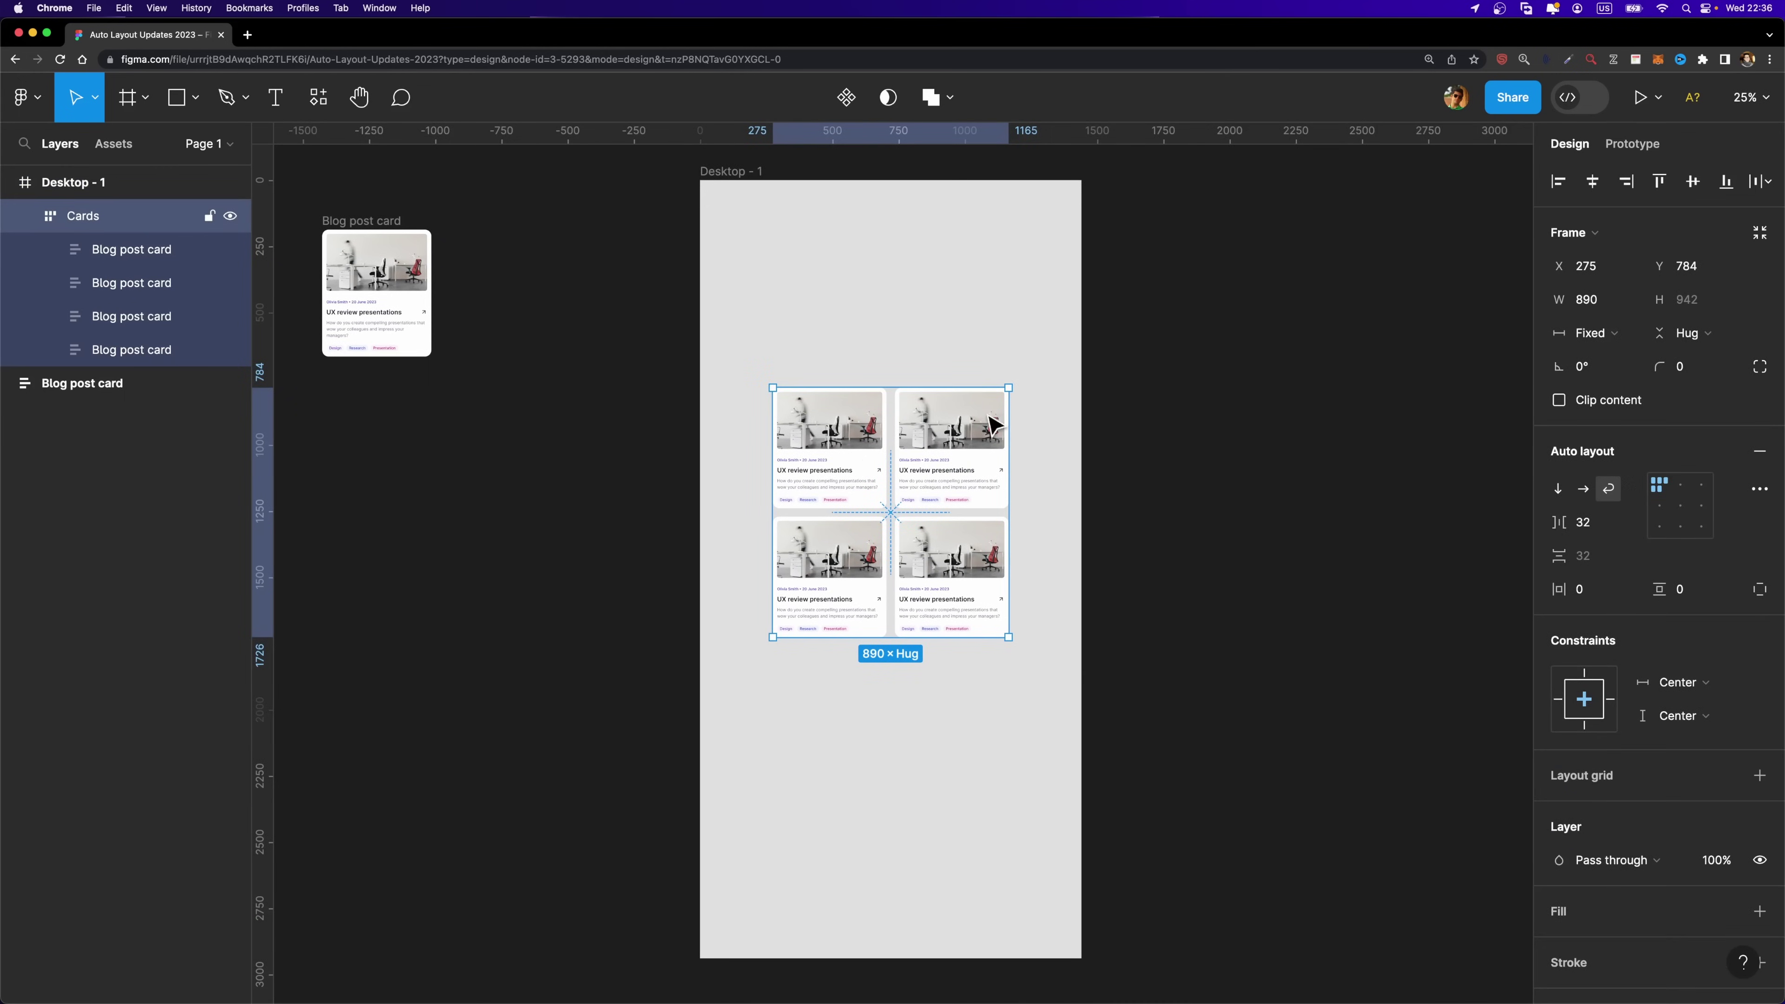
pyautogui.moveTo(1009, 457); pyautogui.dragTo(964, 462)
pyautogui.scroll(2, 927, 342)
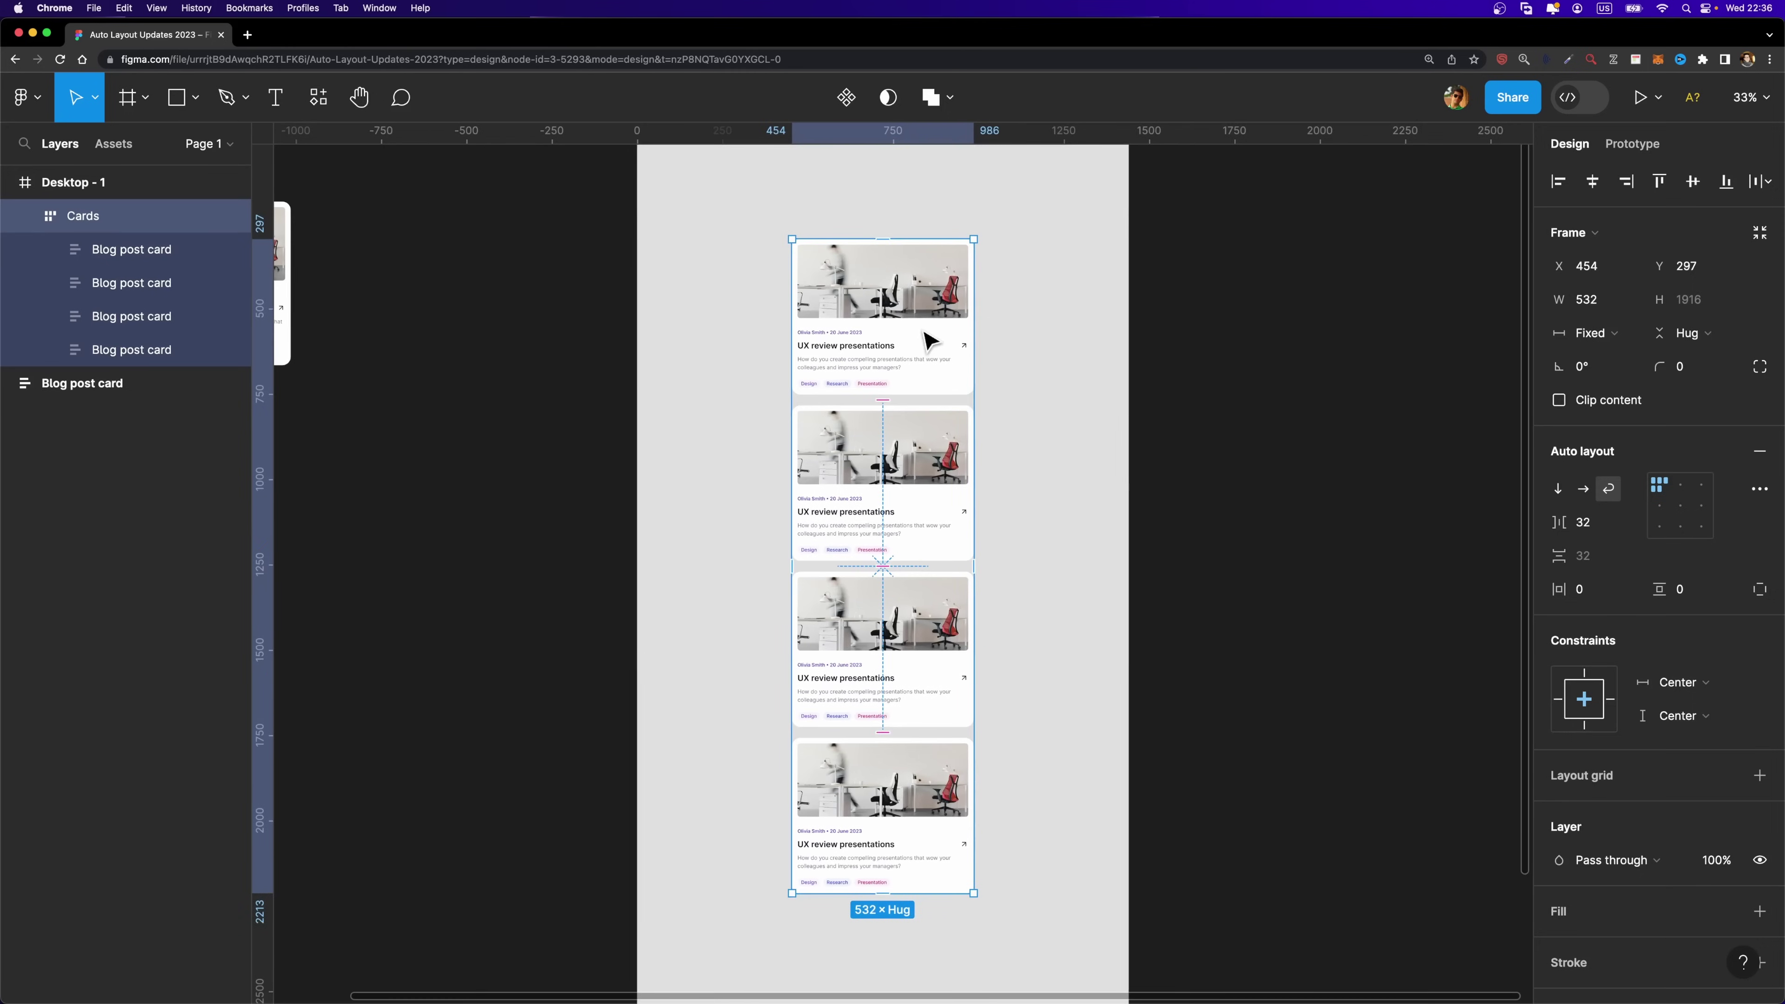